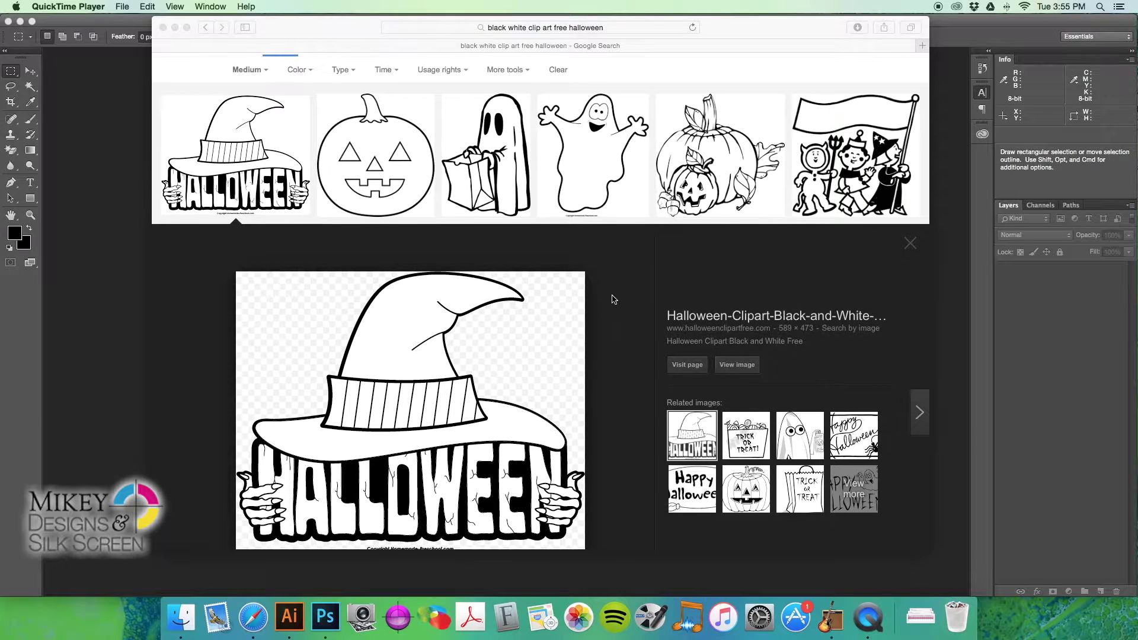
Step: Scroll the 'black white clip art free halloween' results to the witch-hat clip art's large preview
scroll(613, 299, "up", 3)
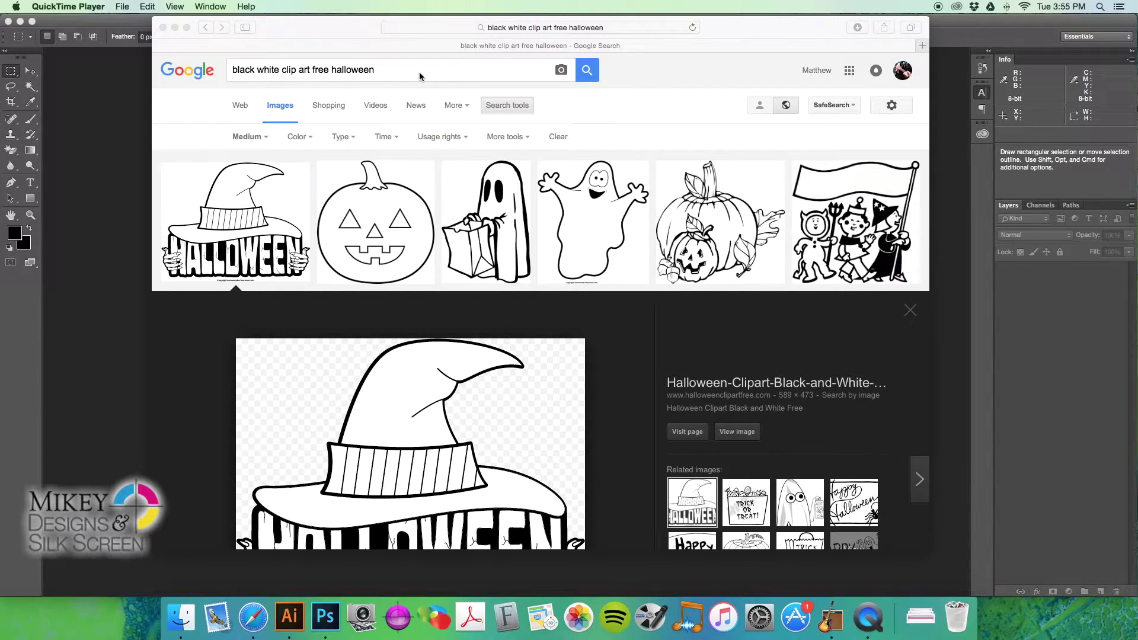
scroll(610, 300, "down", 2)
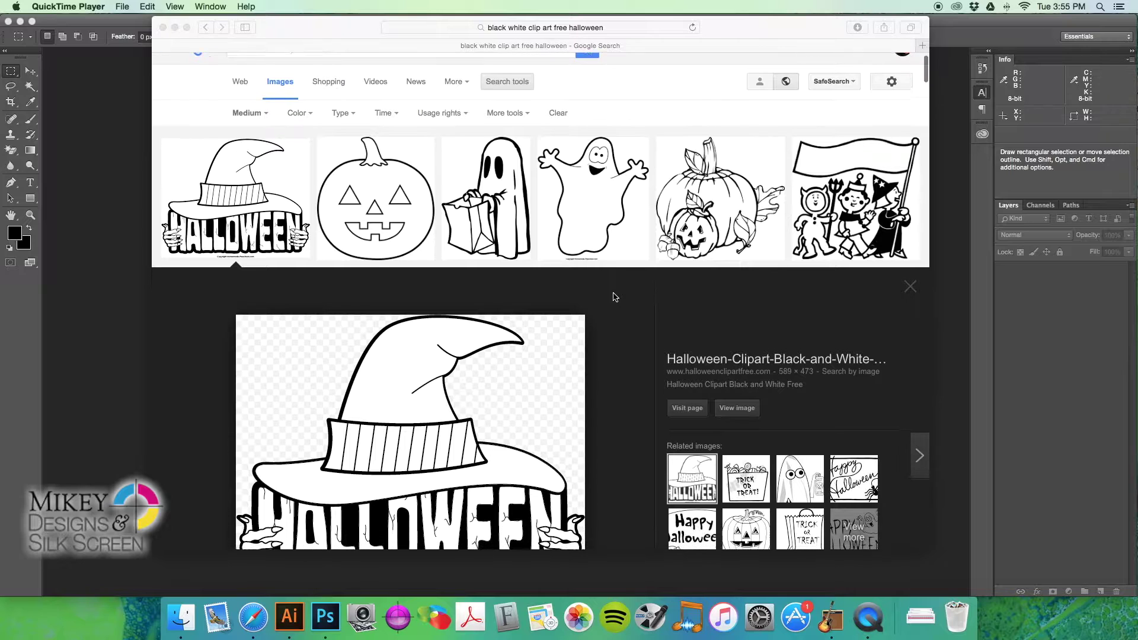
scroll(615, 297, "down", 3)
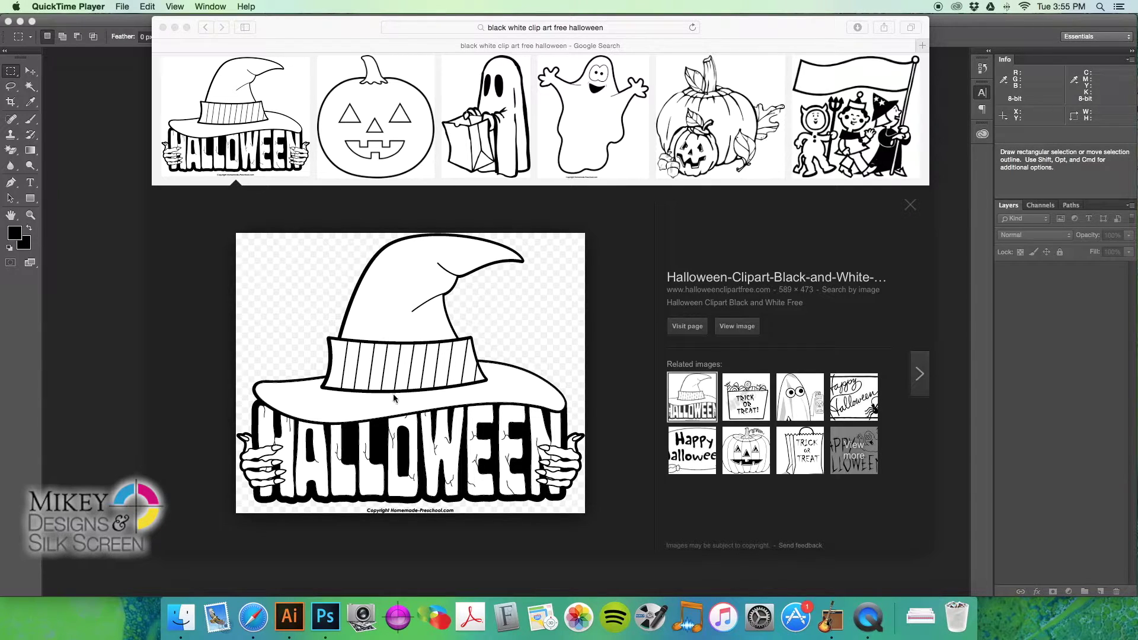
left_click(414, 384)
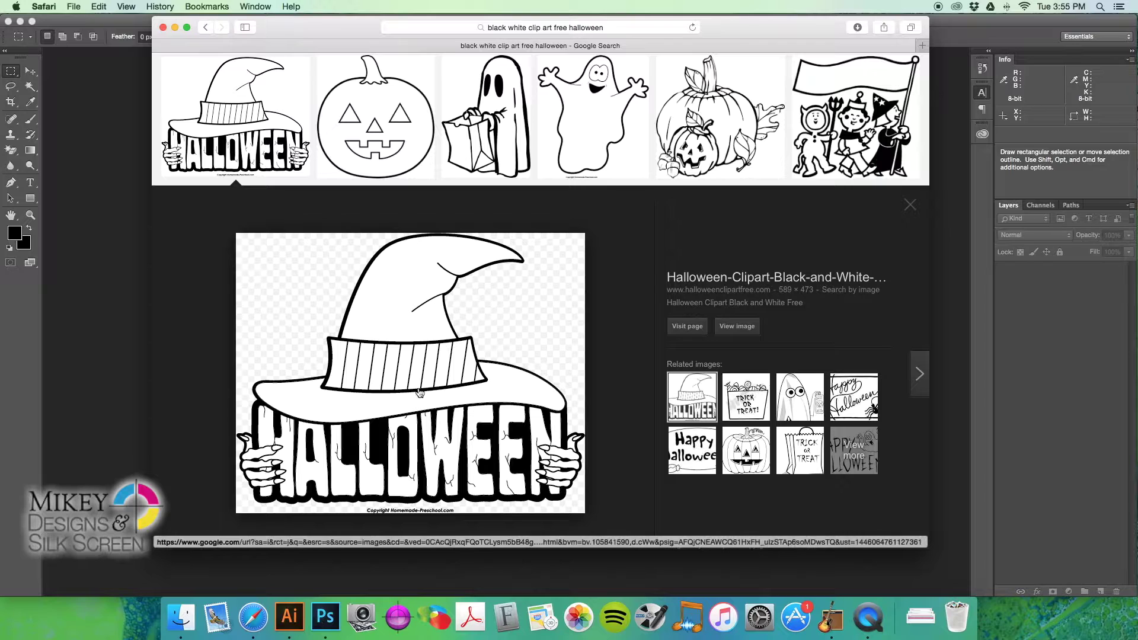
Step: Open the witch-hat clip art in Photoshop and flatten it onto a white background
left_click_drag(417, 391, 324, 604)
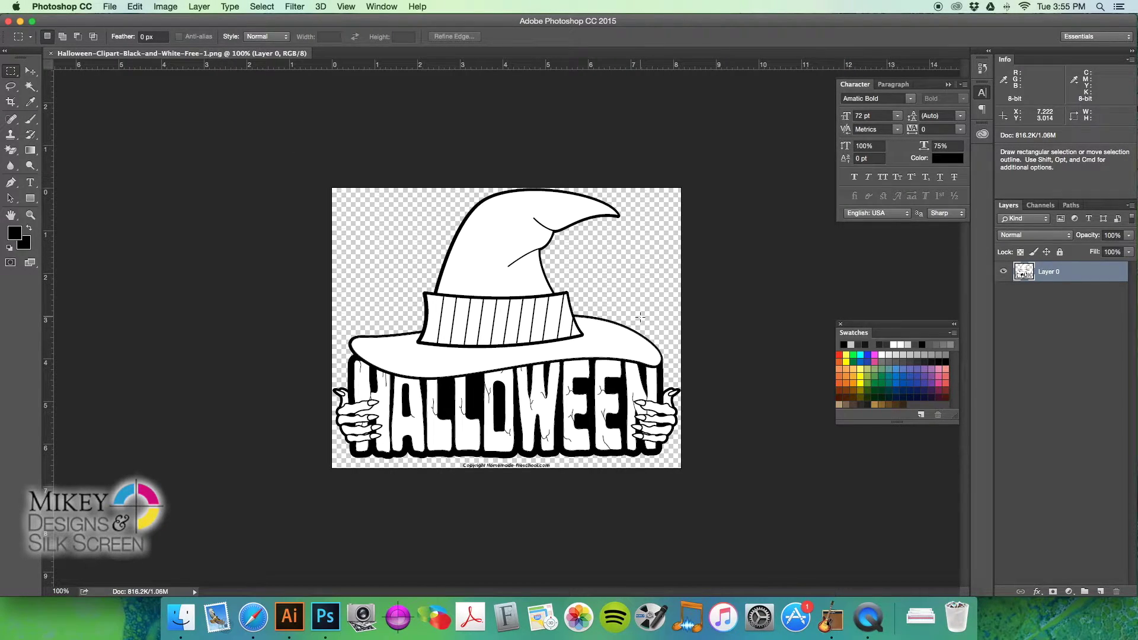
left_click(1131, 205)
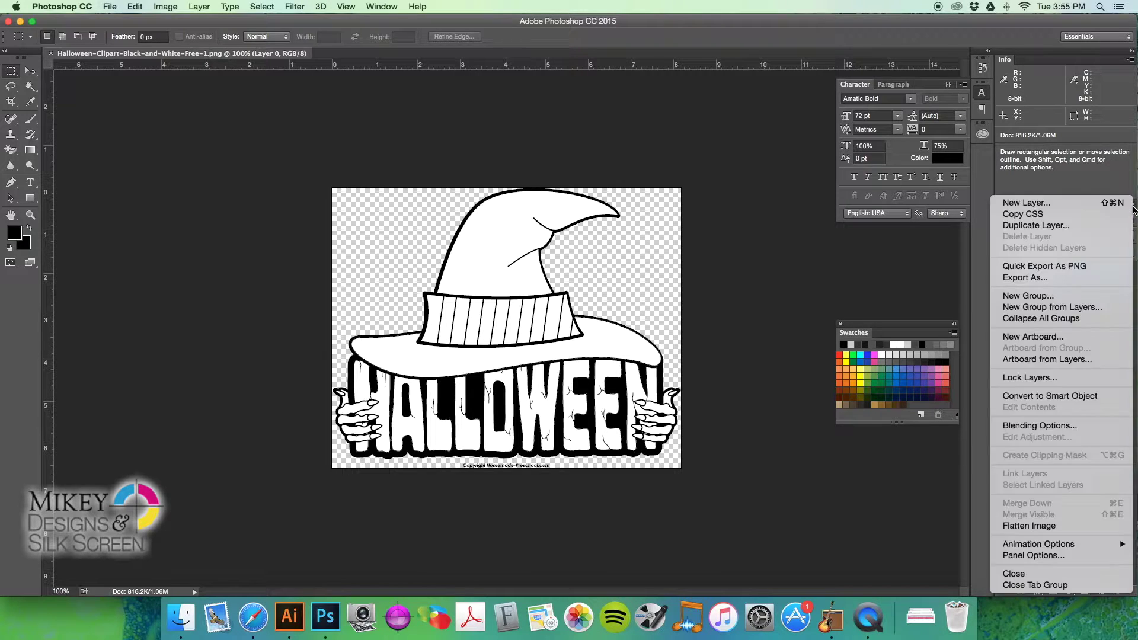
left_click(1028, 526)
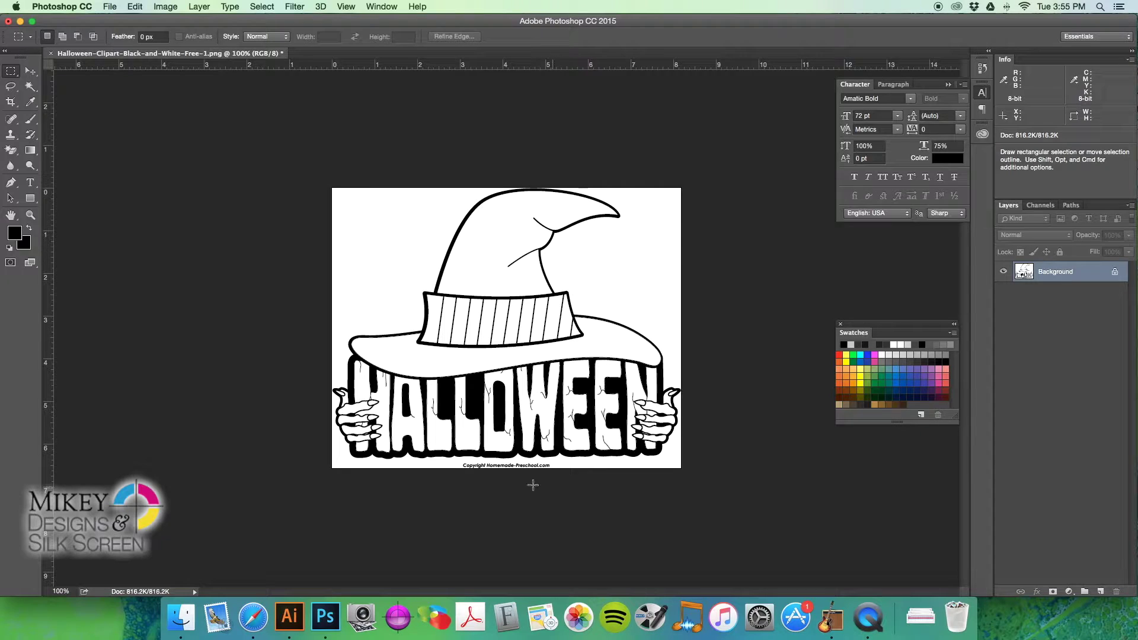
Step: Select the copyright line under the hat and fill it with white to erase it
scroll(503, 472, "up", 1)
scroll(188, 183, "up", 3)
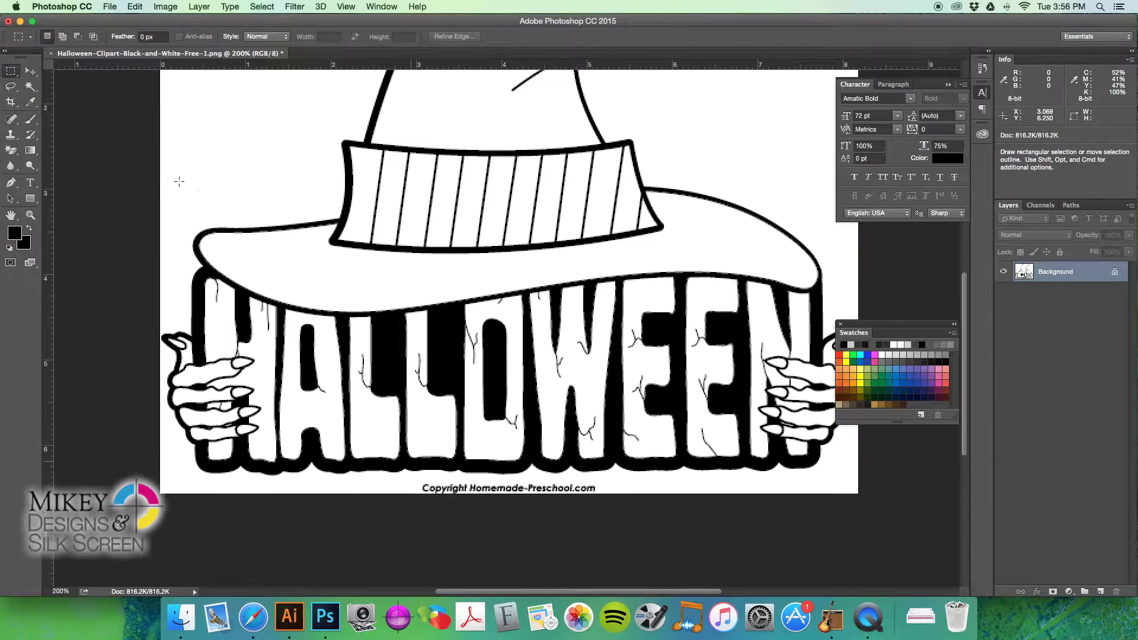
scroll(188, 183, "up", 3)
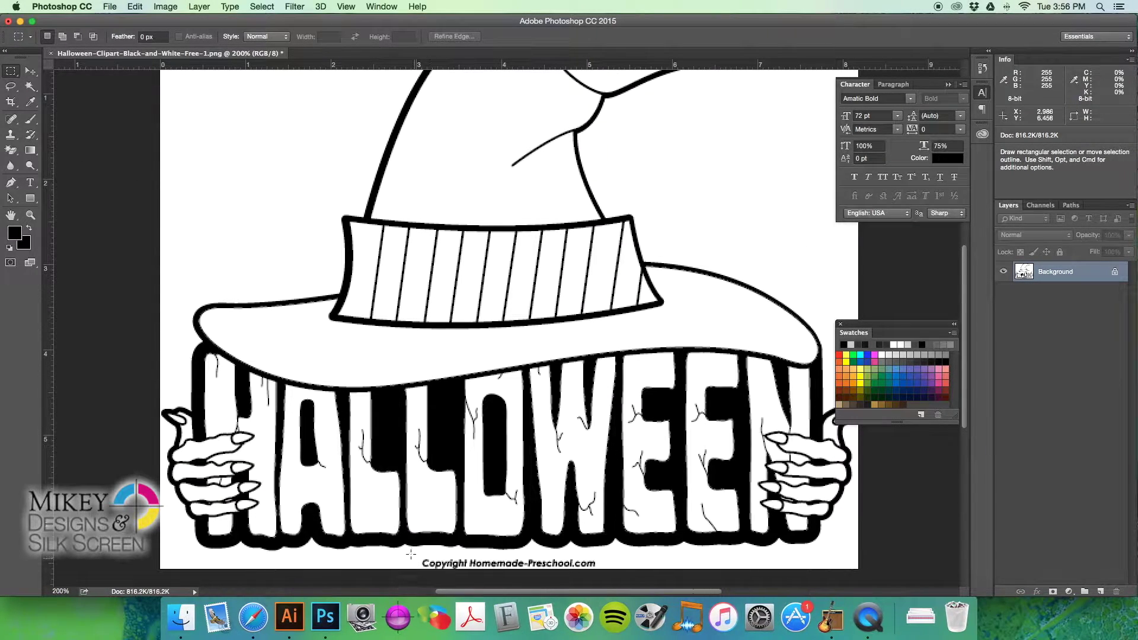
left_click_drag(411, 554, 630, 634)
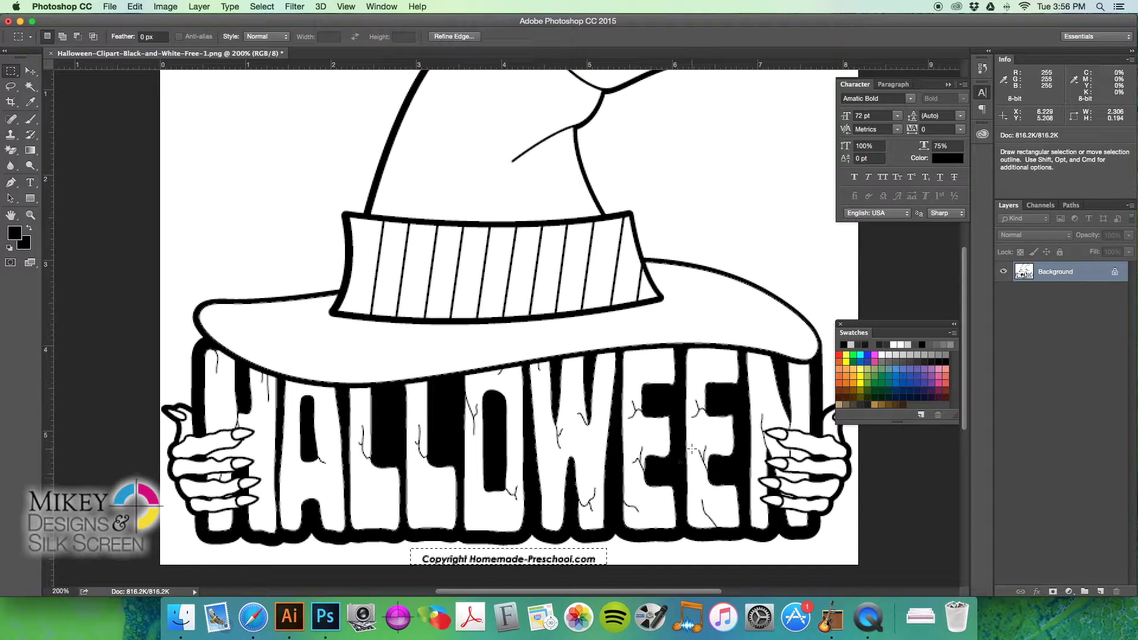
key("d")
key("super+BackSpace")
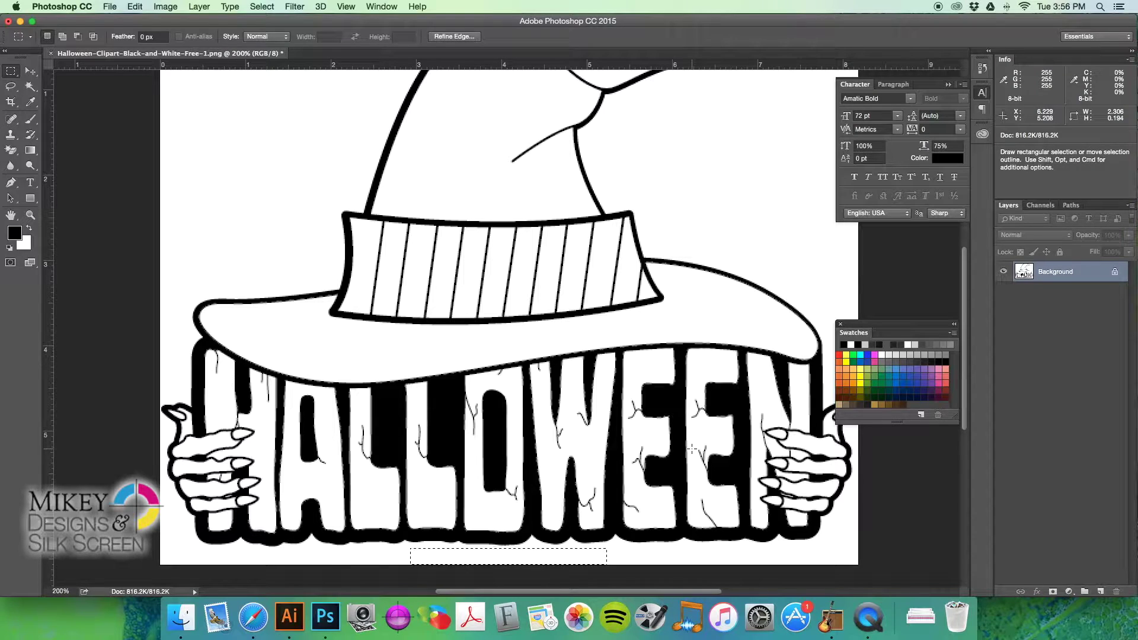
key("super+d")
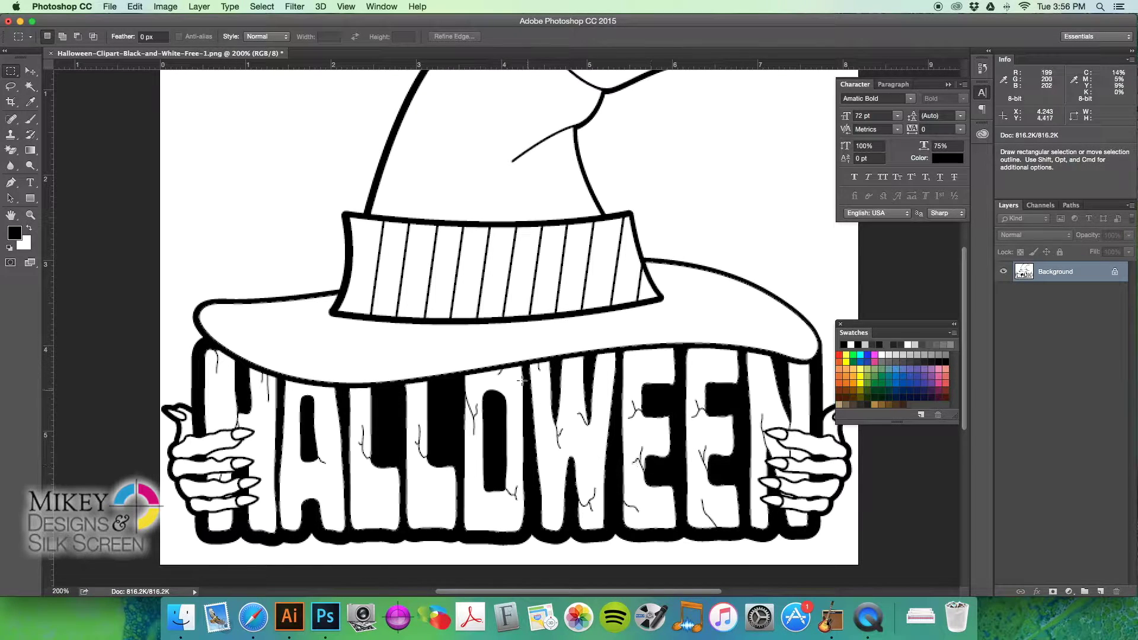
key("super+minus")
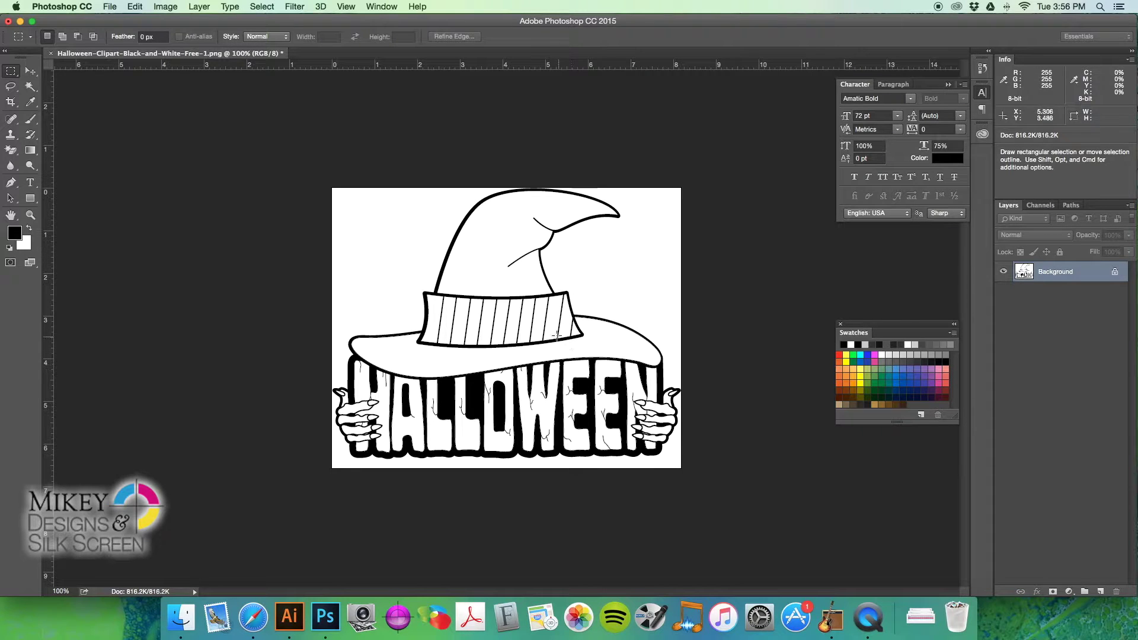
Step: Convert the clip art to Grayscale mode via Image > Mode
left_click(166, 6)
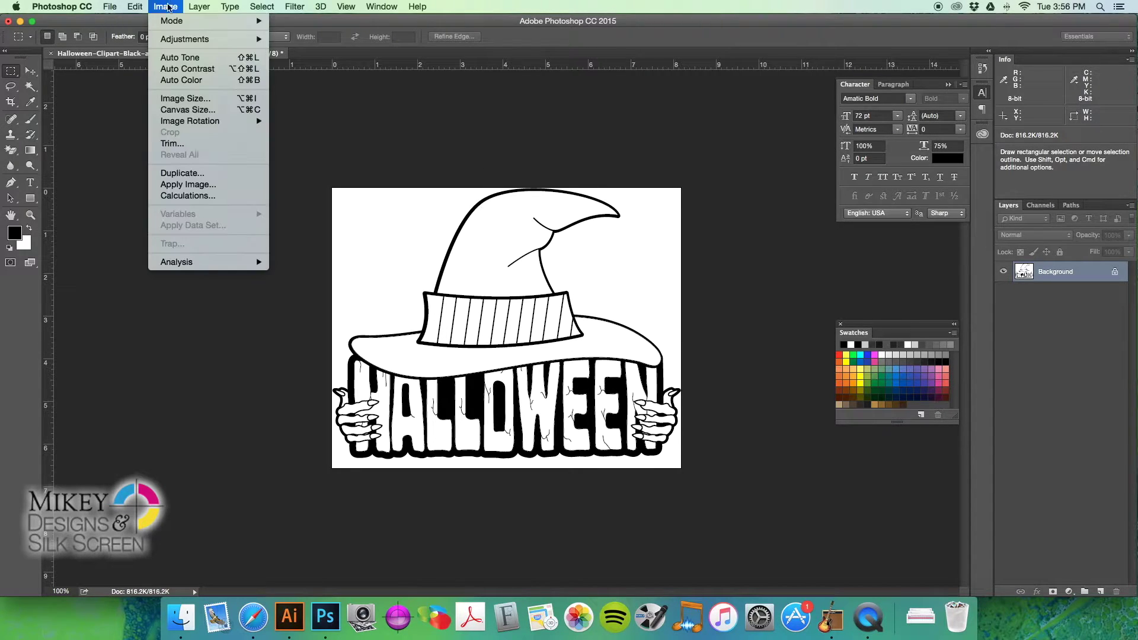
mouse_move(170, 24)
left_click(316, 36)
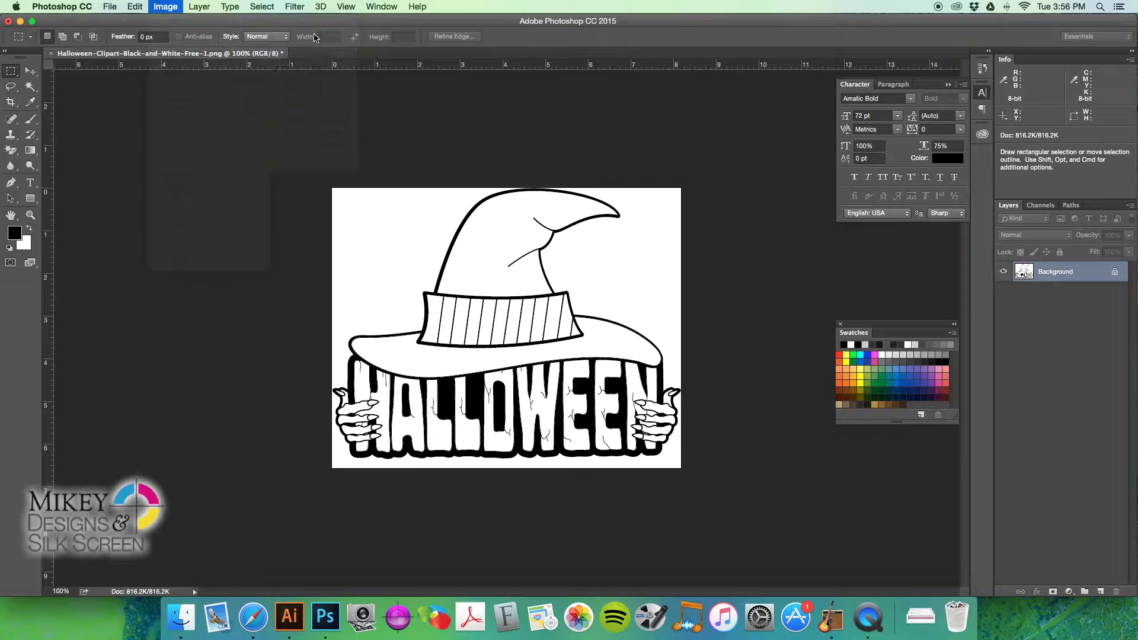
Step: Zoom to 2330% on the hat band's right corner to inspect edge pixels
key("super+space")
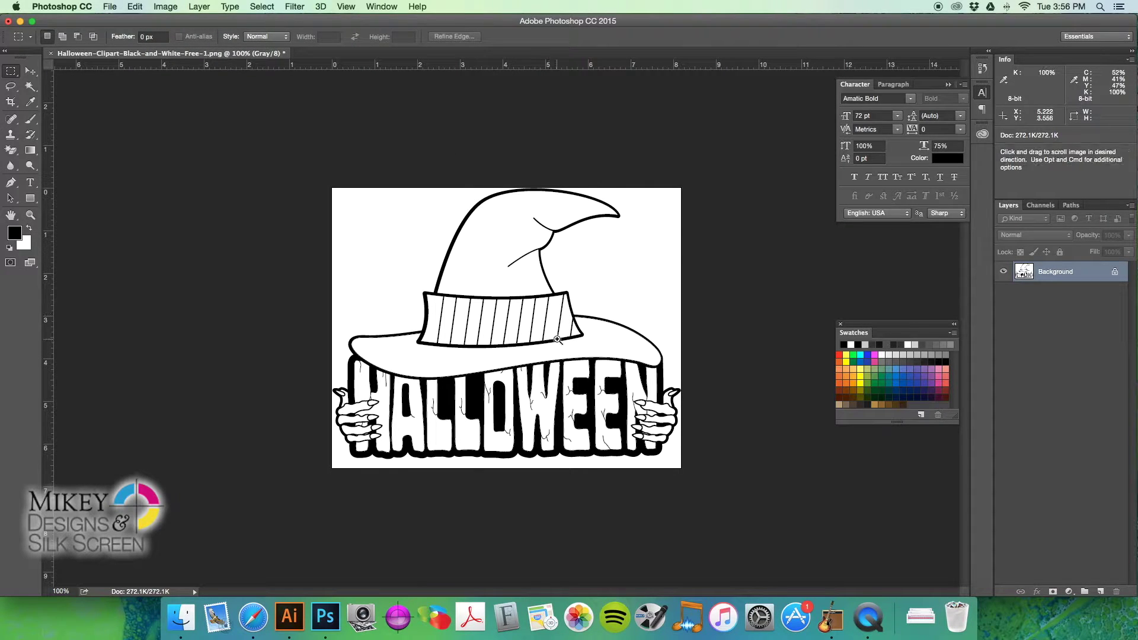
left_click(562, 334)
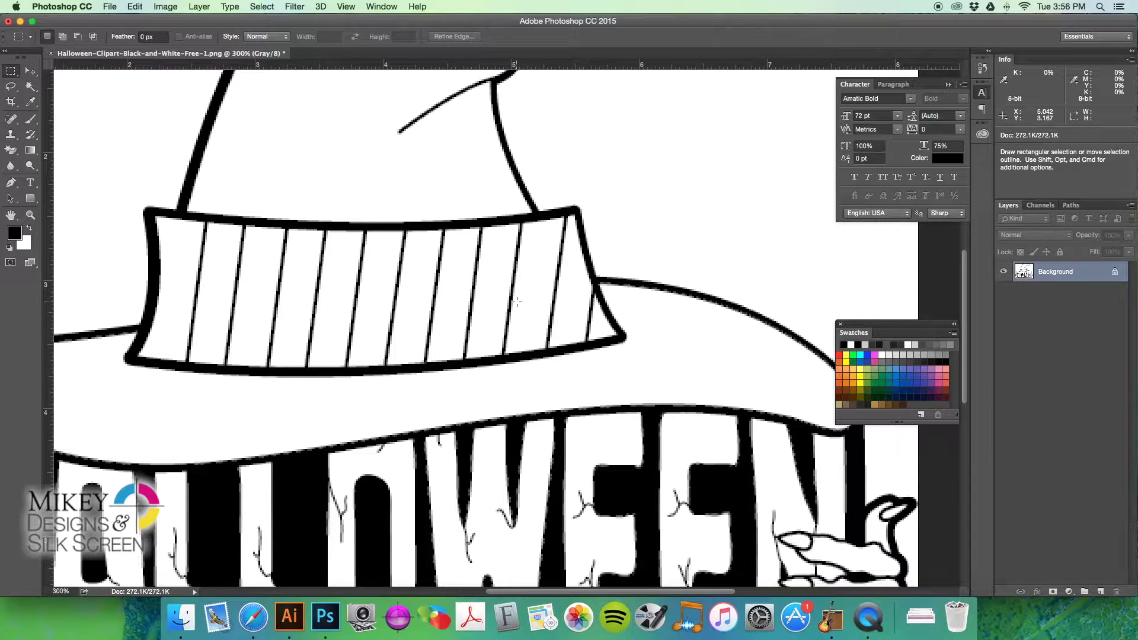
left_click_drag(546, 223, 625, 254)
left_click_drag(592, 185, 491, 314)
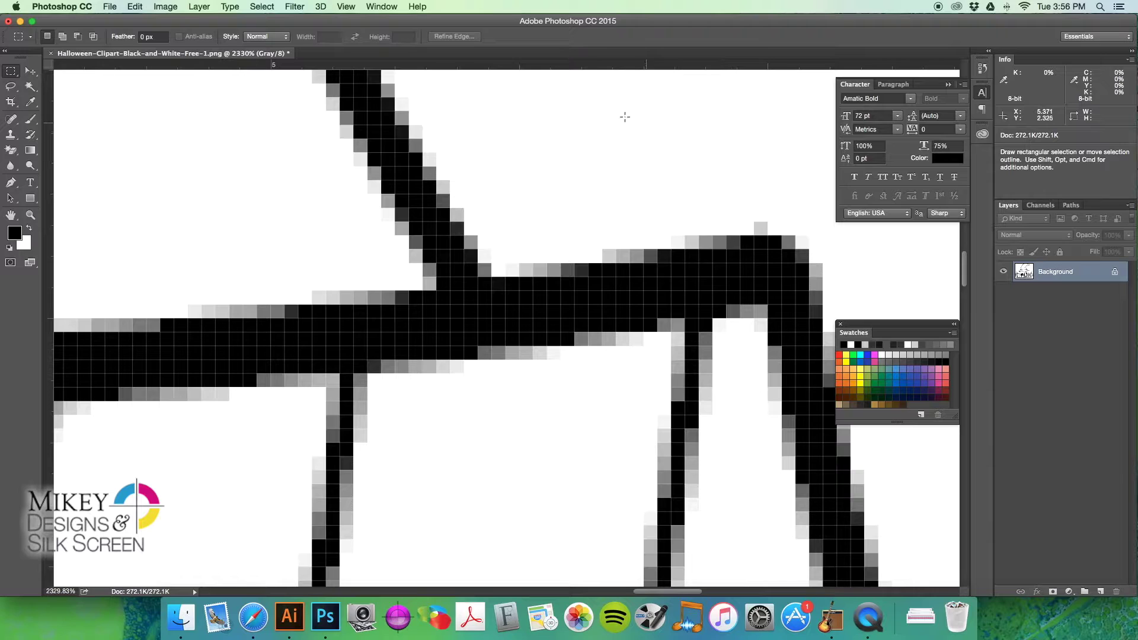
key("super+l")
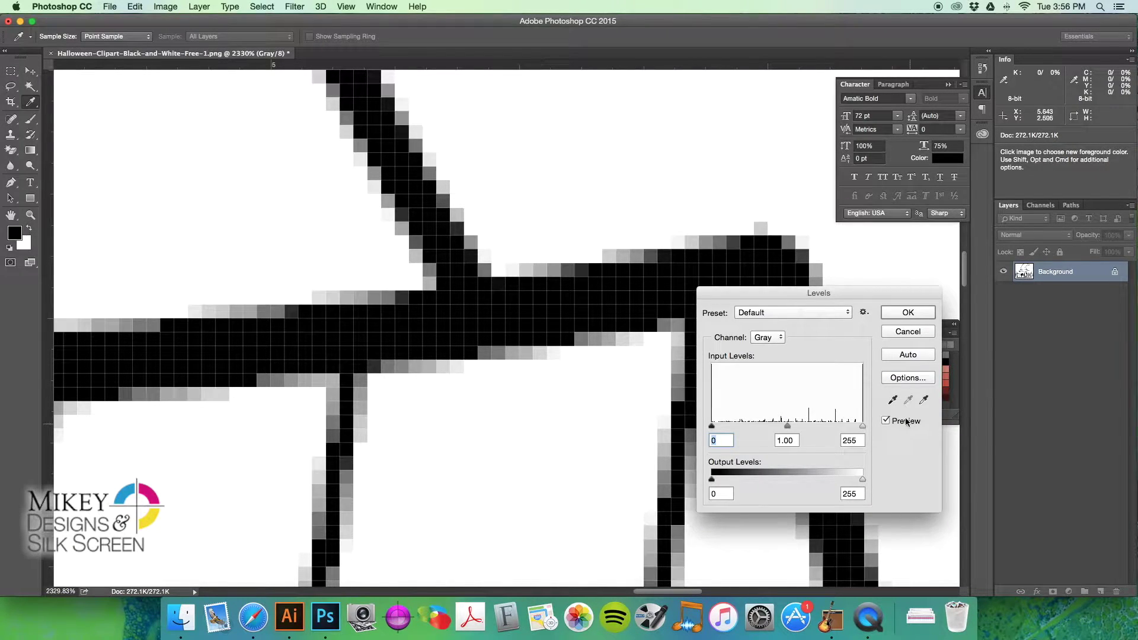
Step: In Levels, sample the black point from the black line and white point from the background, then apply
left_click(893, 400)
left_click(891, 400)
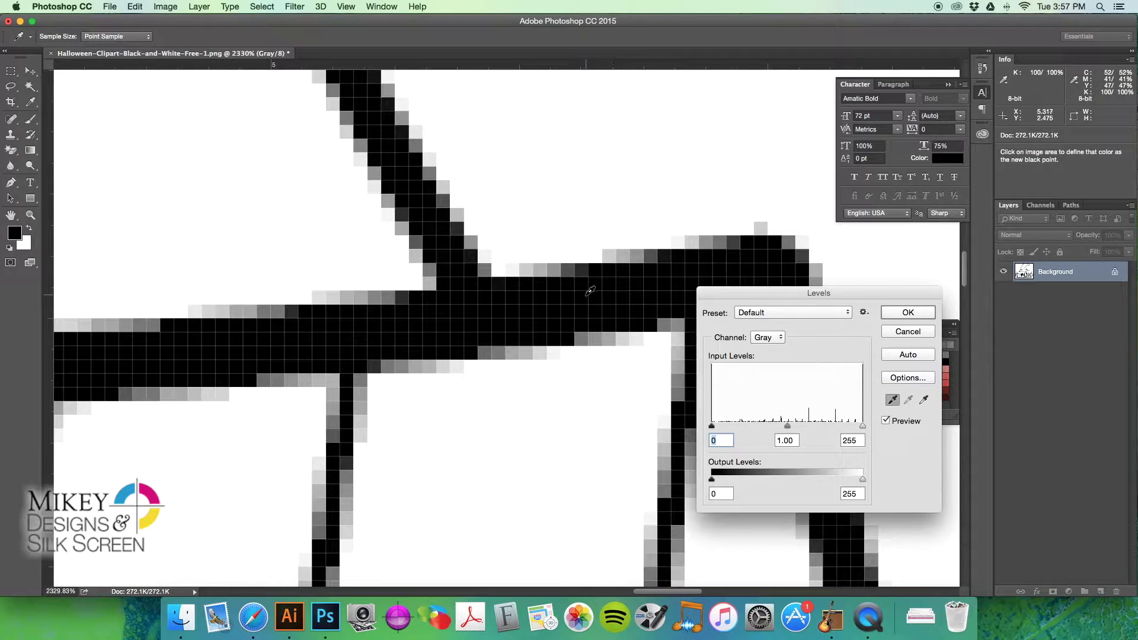
left_click(587, 294)
left_click(924, 401)
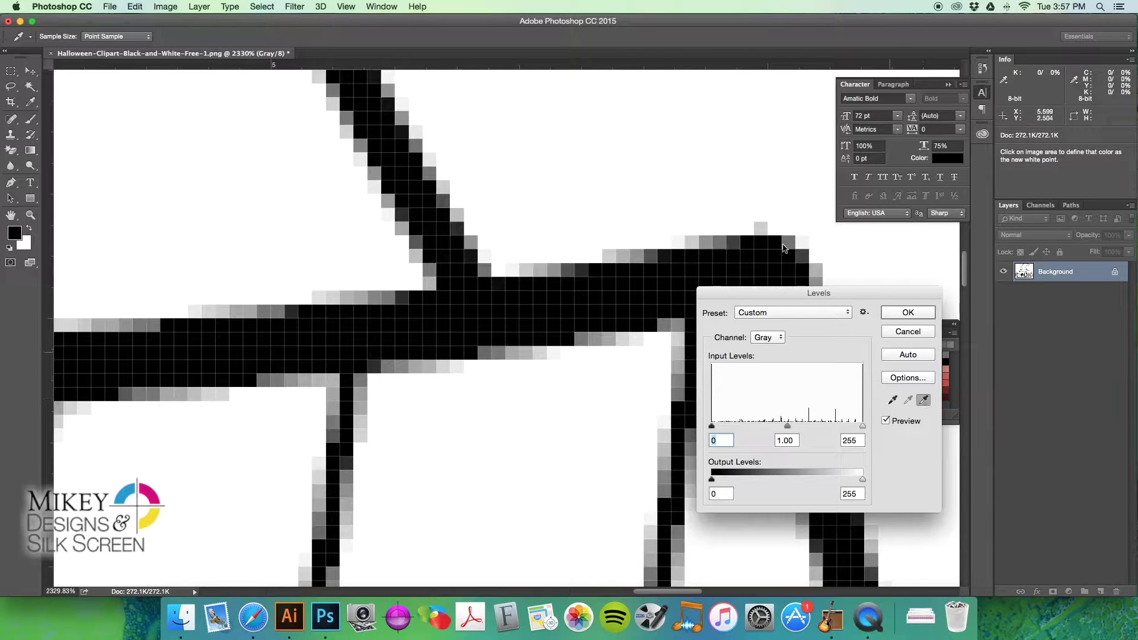
left_click(595, 165)
left_click_drag(775, 291, 715, 266)
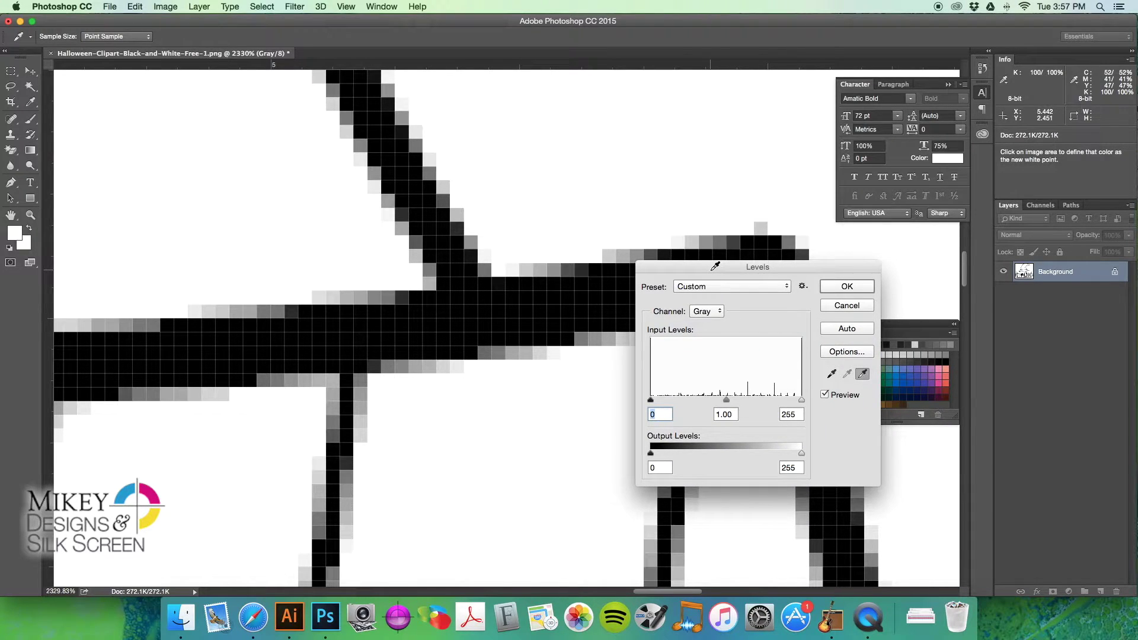
left_click(831, 285)
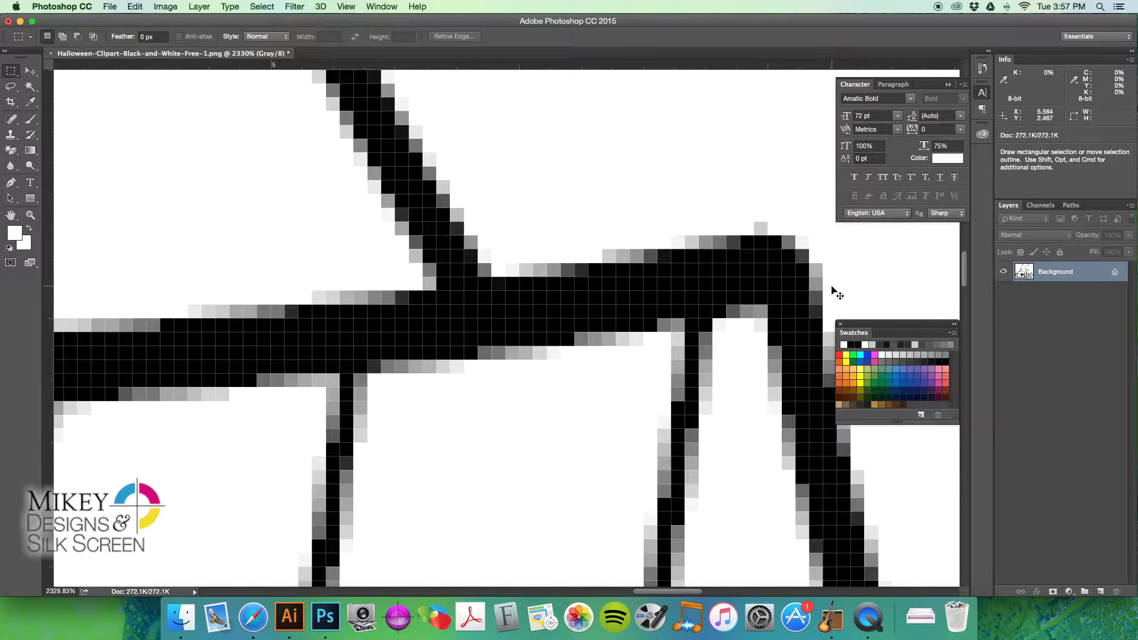
key("super+0")
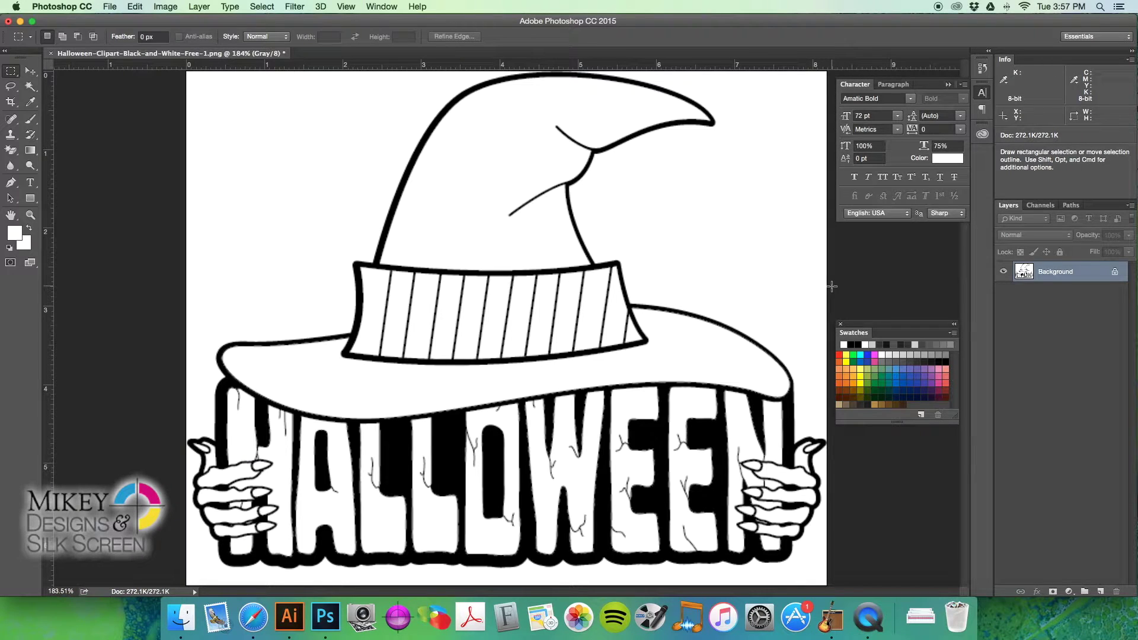
Step: Resize the image to 10 inches wide at 300 pixels/inch (3000 × 2409 px)
key("super")
key("super+alt+i")
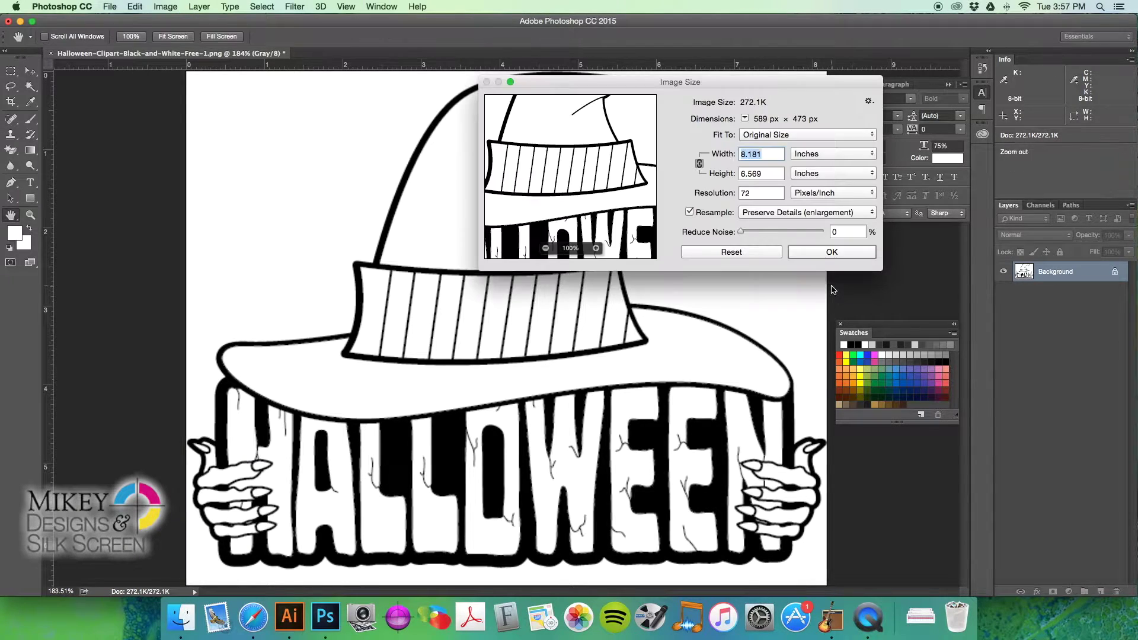
left_click_drag(621, 75, 538, 143)
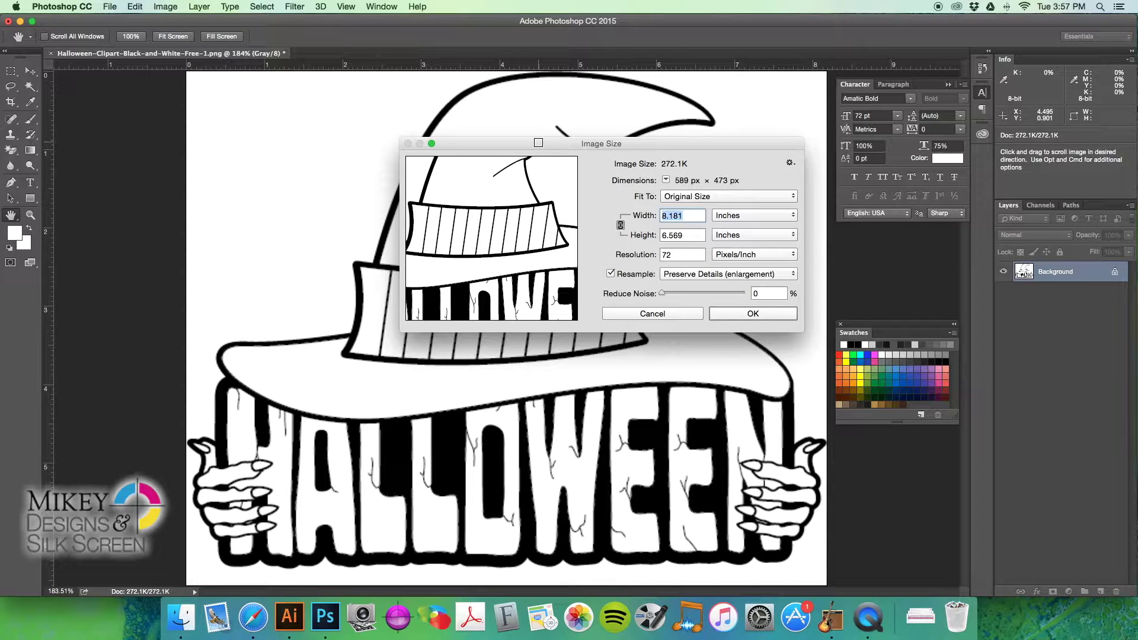
type("10")
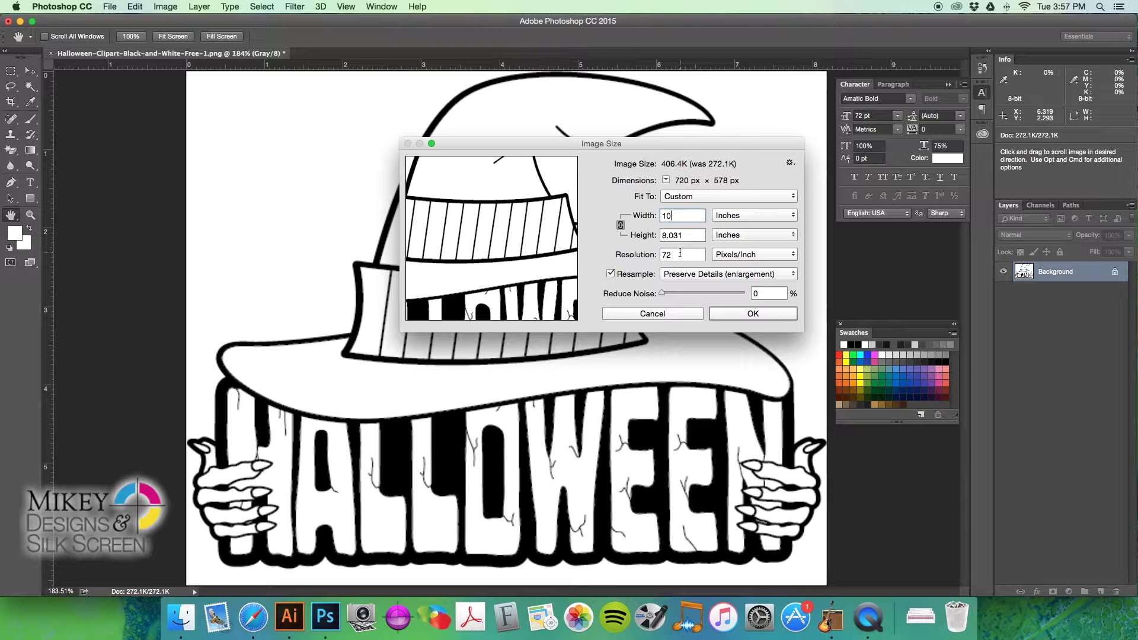
left_click(651, 255)
type("300")
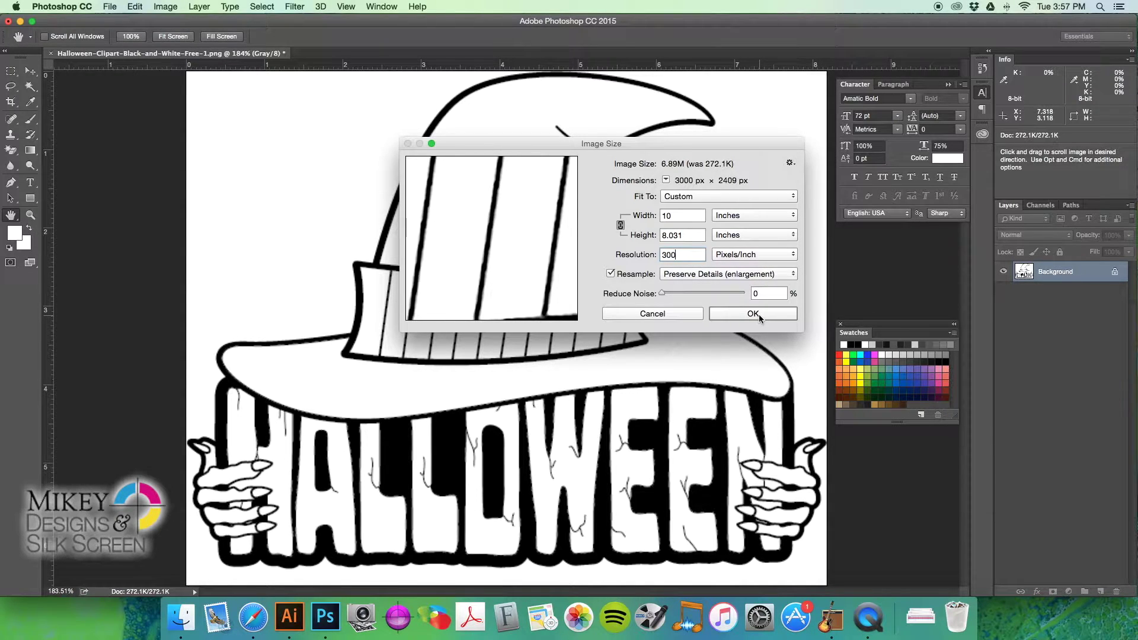
left_click(759, 314)
key("m")
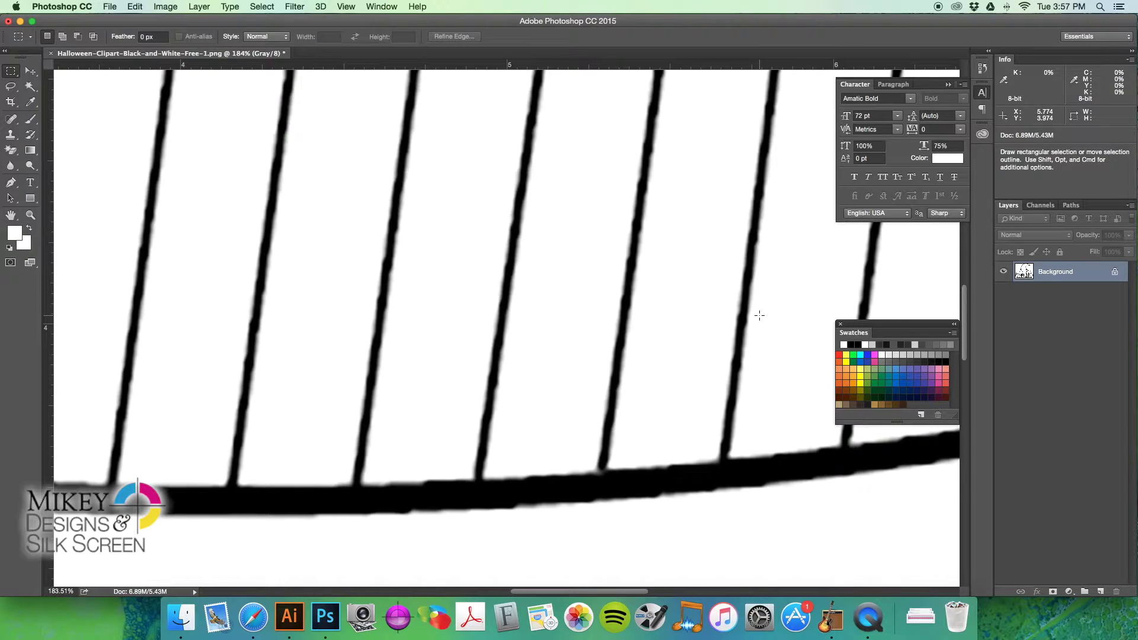
key("super+0")
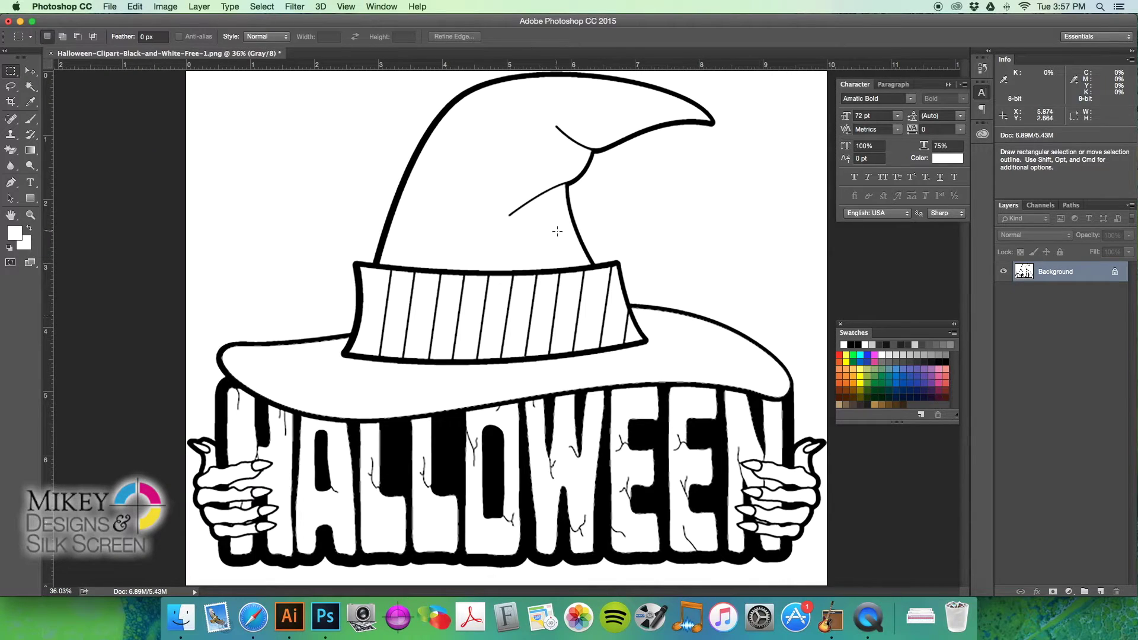
left_click_drag(588, 261, 712, 311)
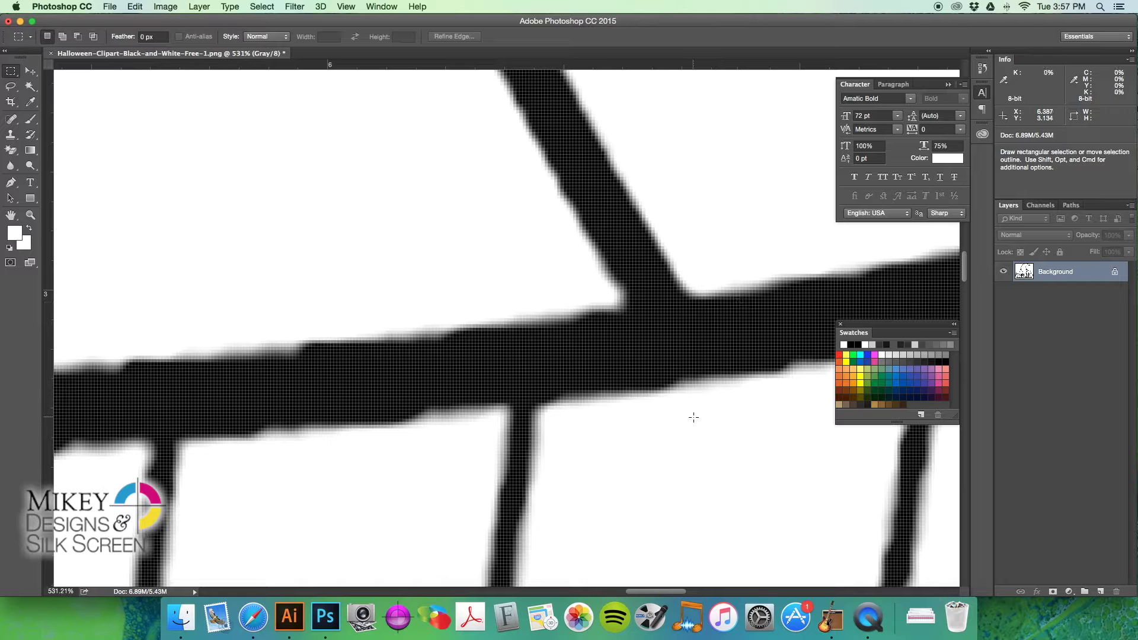
left_click(561, 255, "alt")
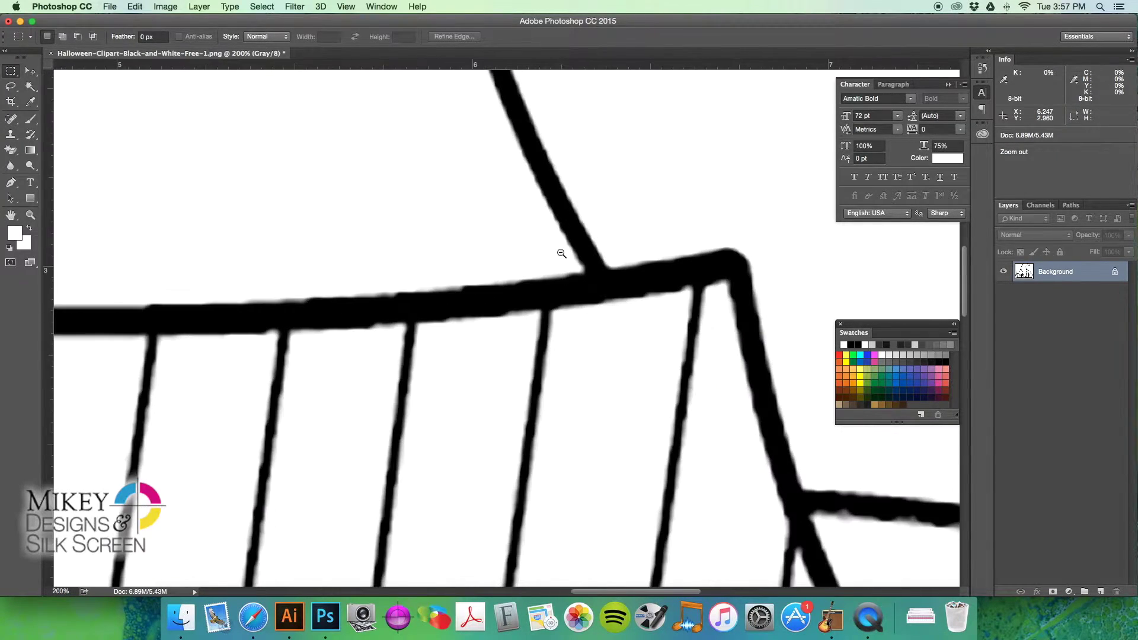
left_click(561, 254, "alt")
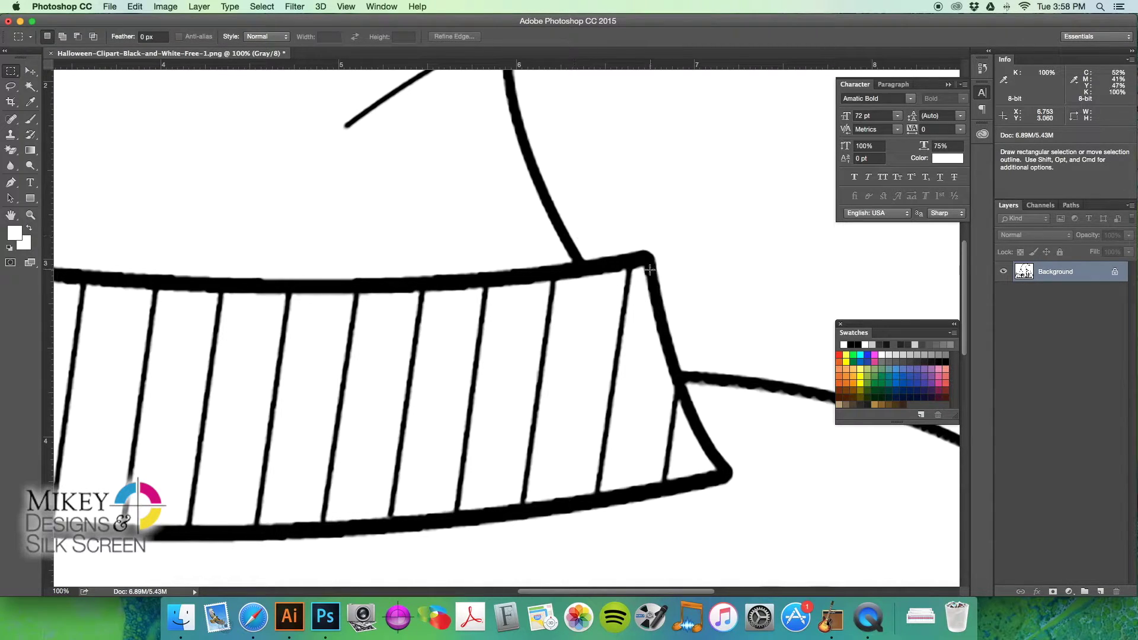
left_click_drag(732, 414, 530, 323)
key("super+space")
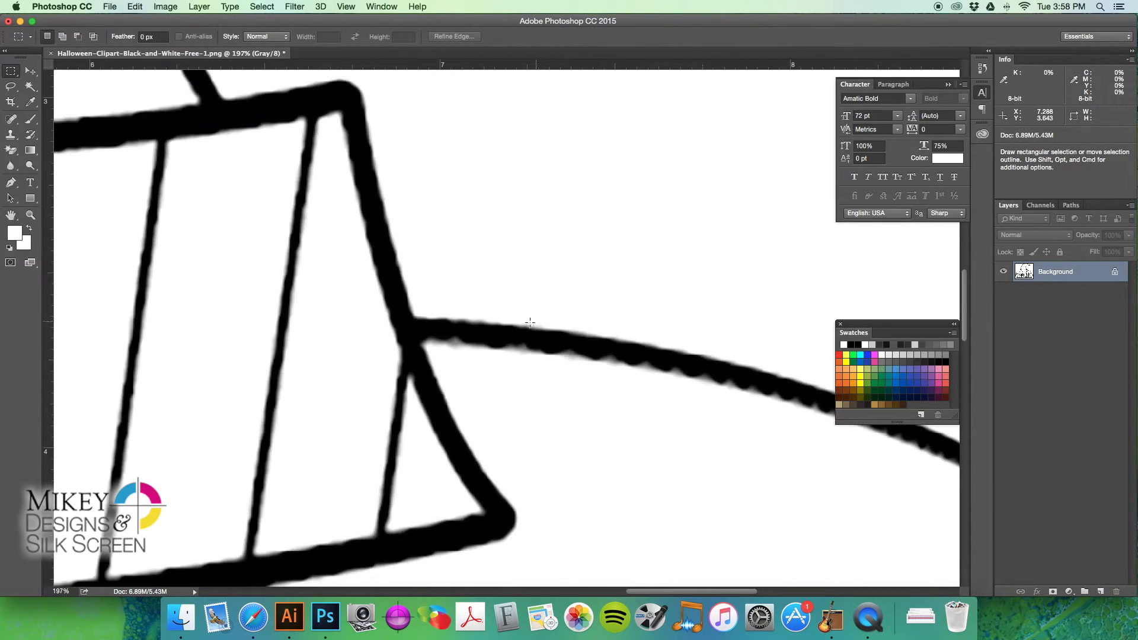
scroll(643, 330, "right", 10)
scroll(643, 330, "down", 3)
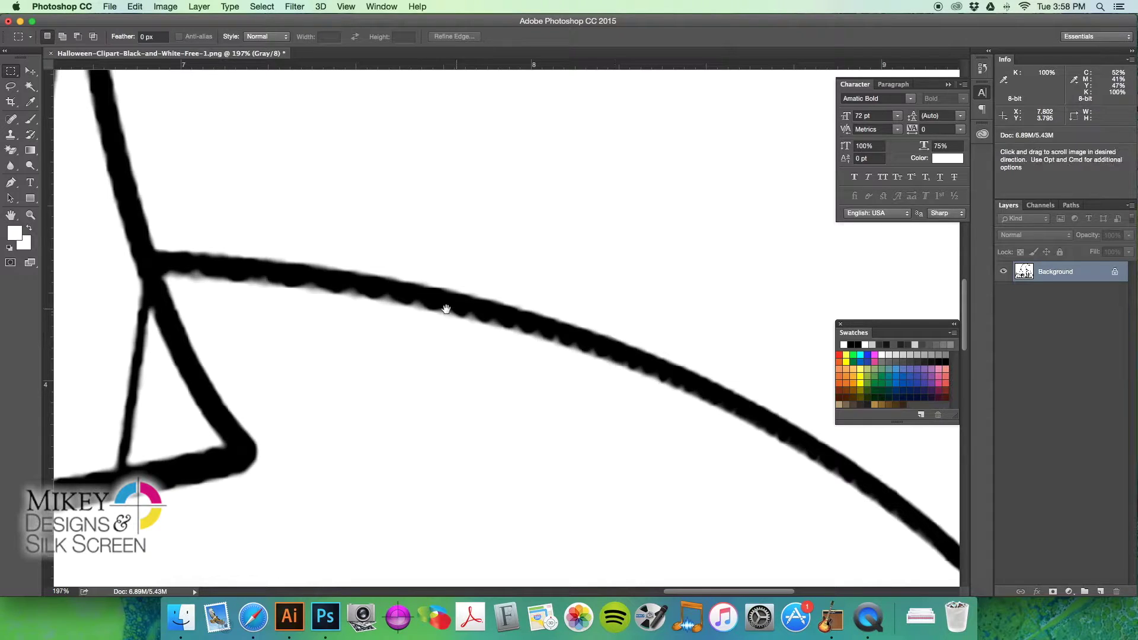
mouse_move(406, 302)
left_mouse_down()
mouse_move(459, 319)
mouse_move(448, 318)
left_mouse_up()
key("super+l")
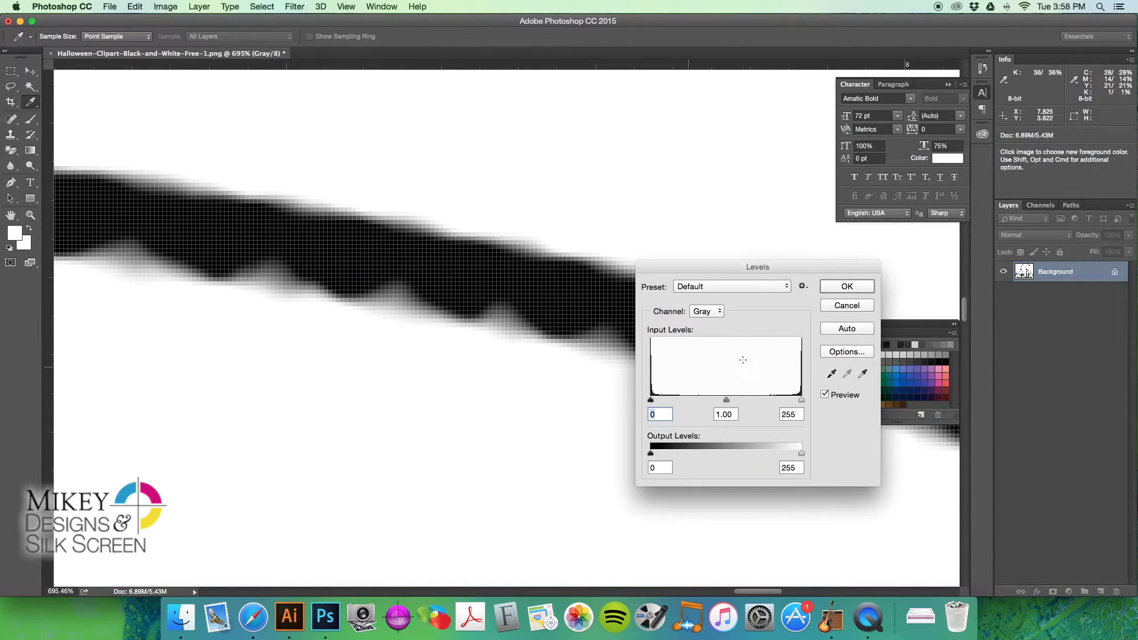
Step: Apply a second Levels adjustment with input levels 101, 1.00 and 179
left_click(832, 373)
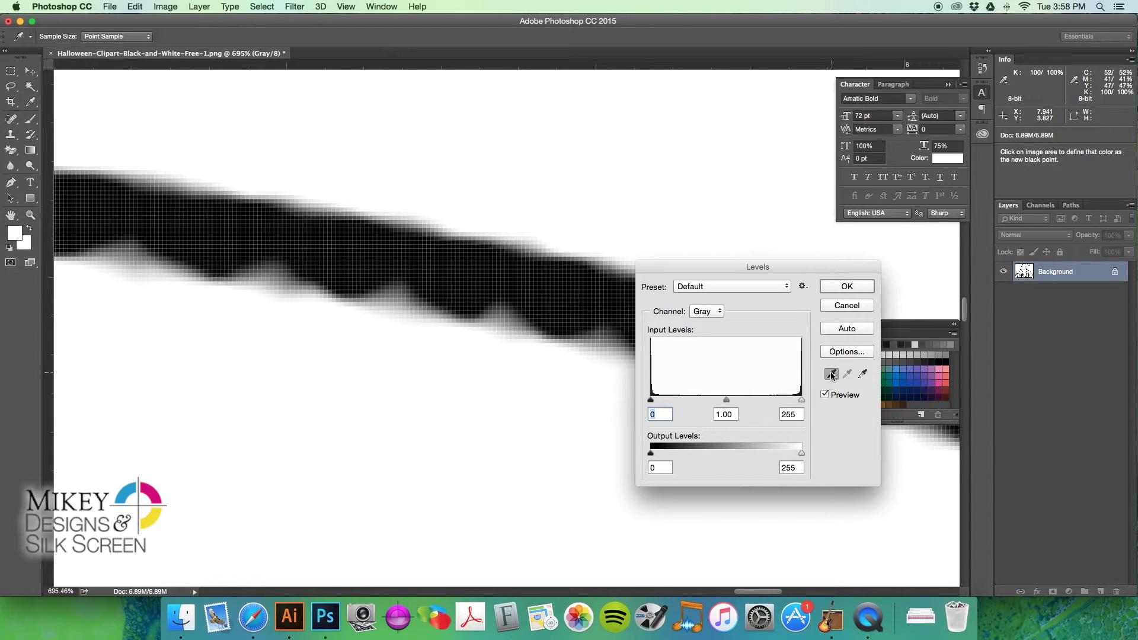
left_click(511, 307)
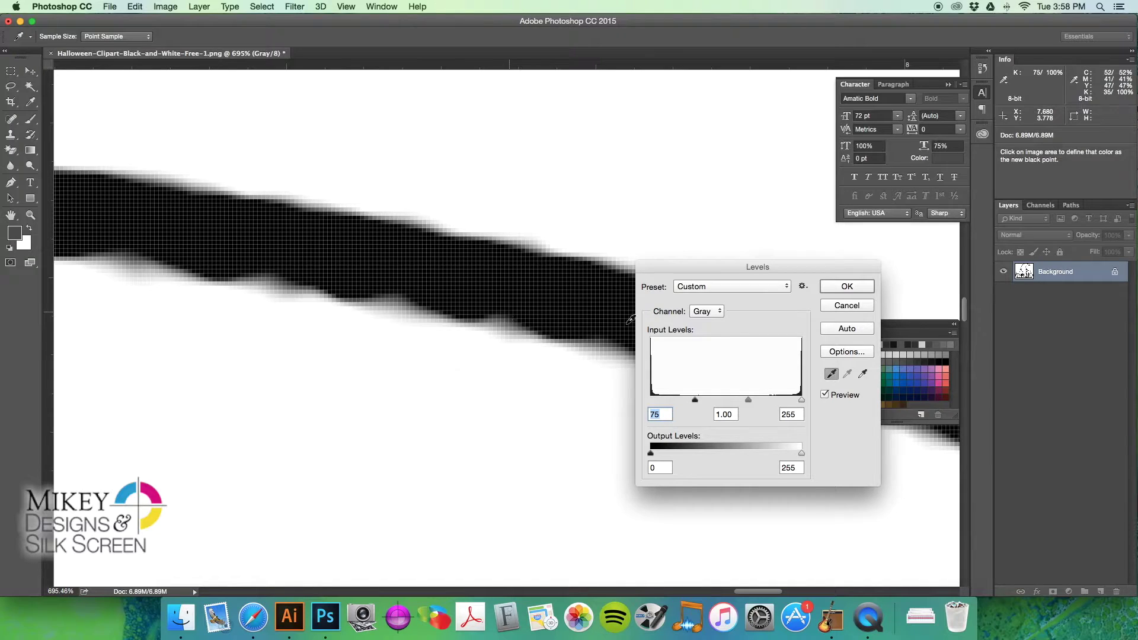
left_click(862, 375)
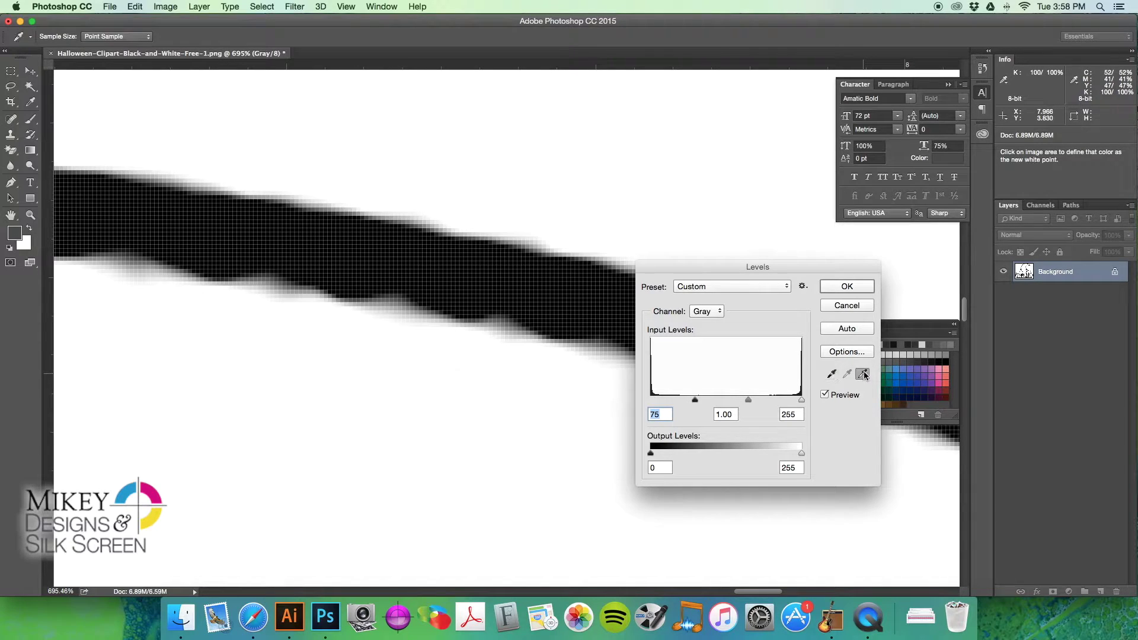
left_click(509, 330)
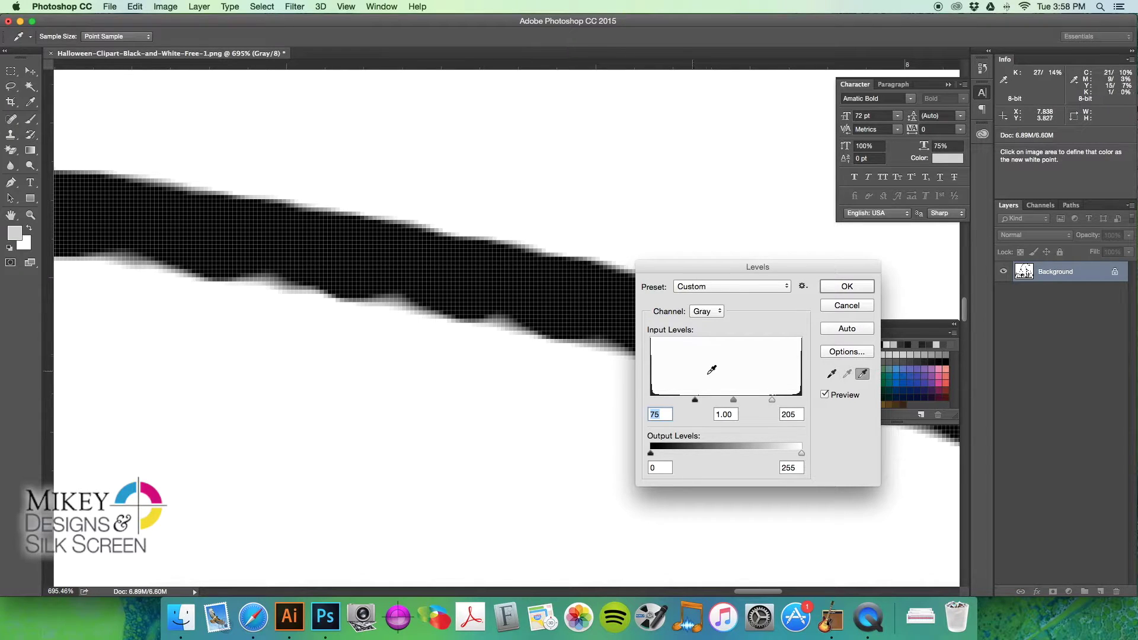
left_click_drag(695, 403, 701, 400)
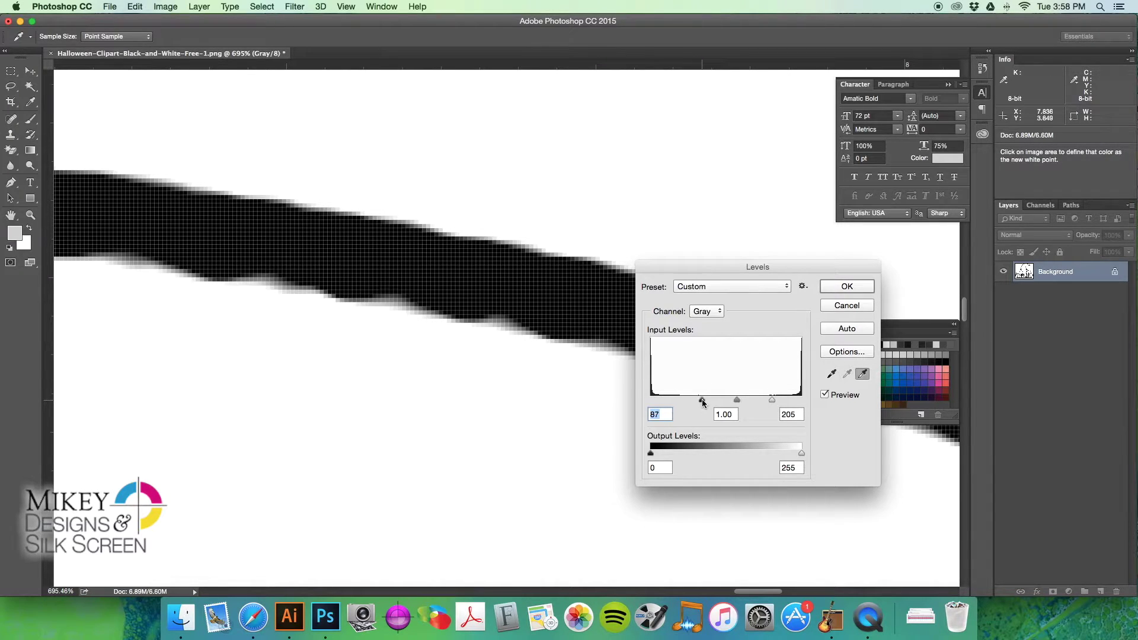
left_click_drag(771, 401, 710, 402)
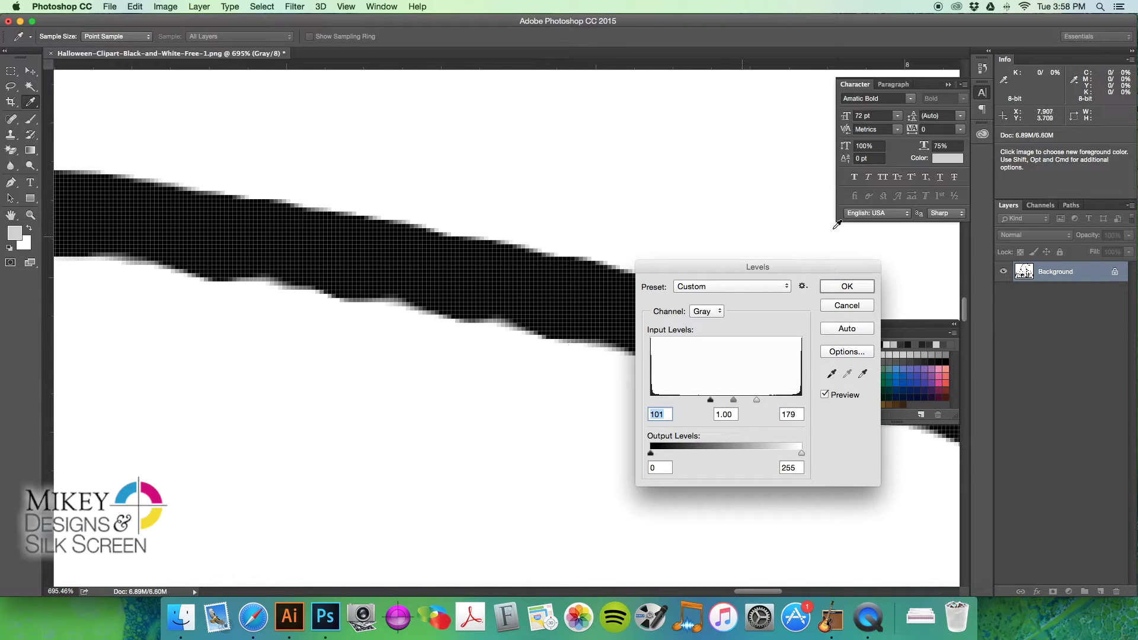
left_click(844, 289)
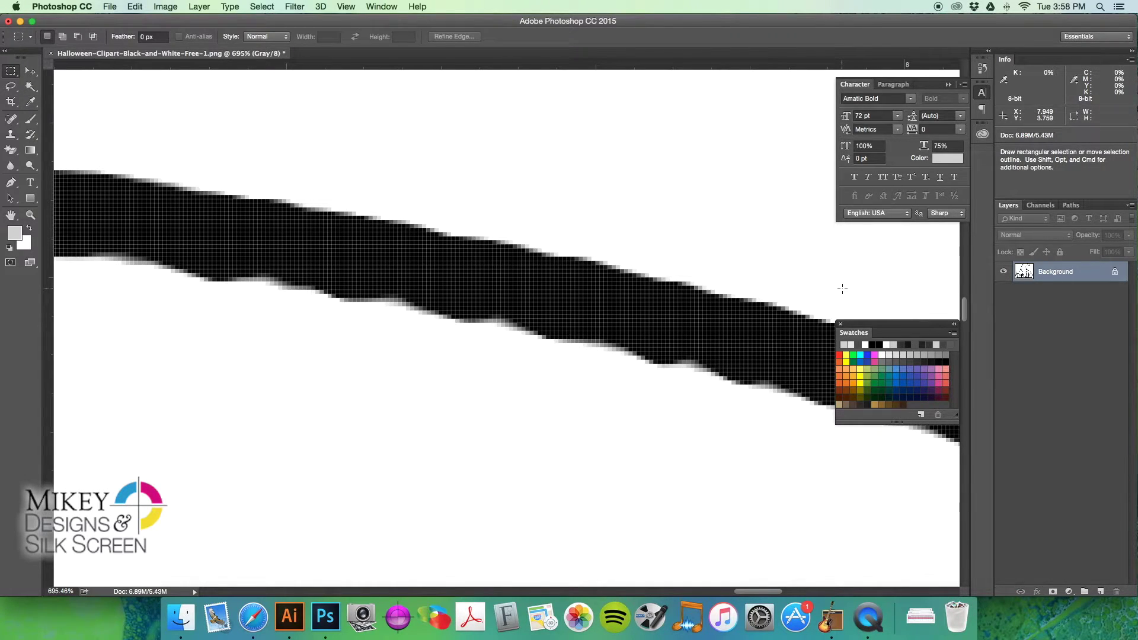
Step: Save the clip art as Halloween-Clipart-Black-and-White-Free-1.tif with LZW compression
key("super+0")
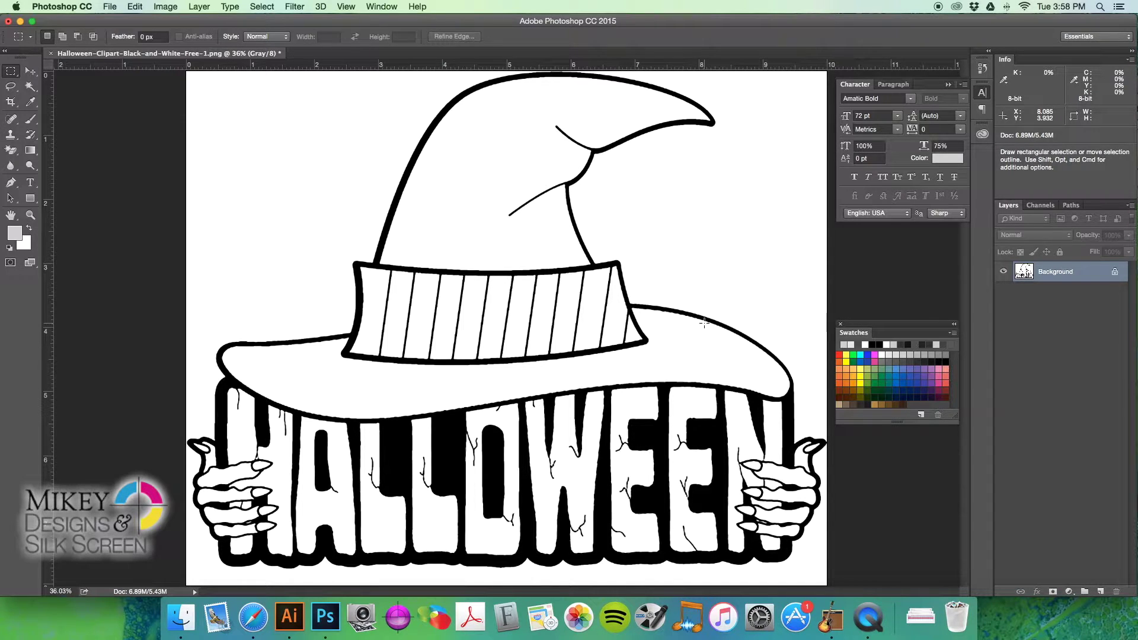
key("super+shift+s")
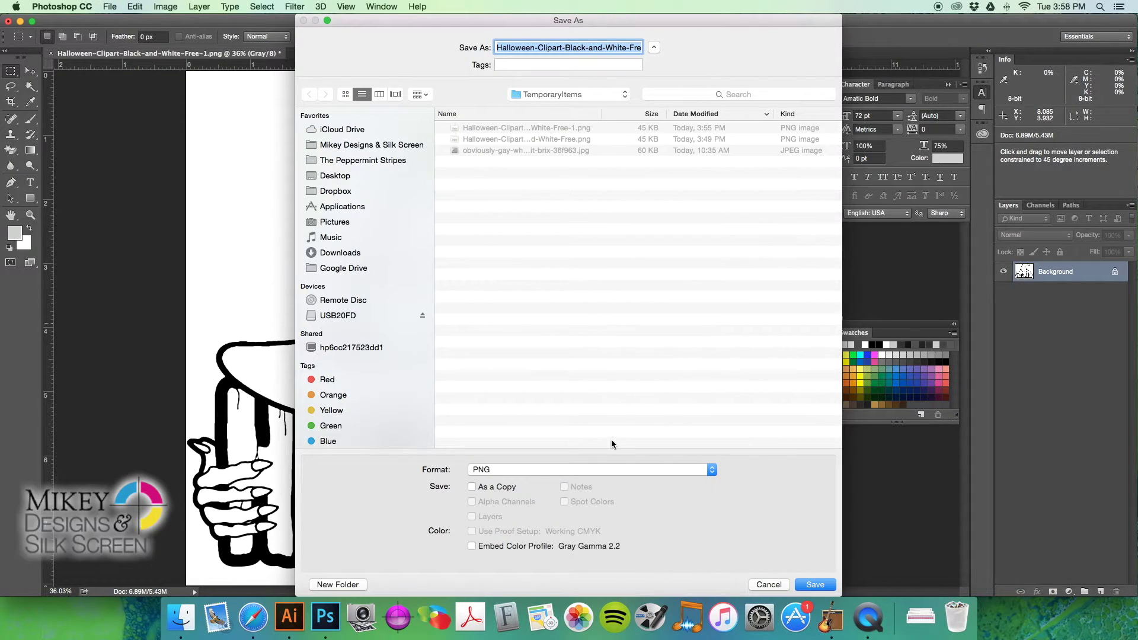
left_click(591, 469)
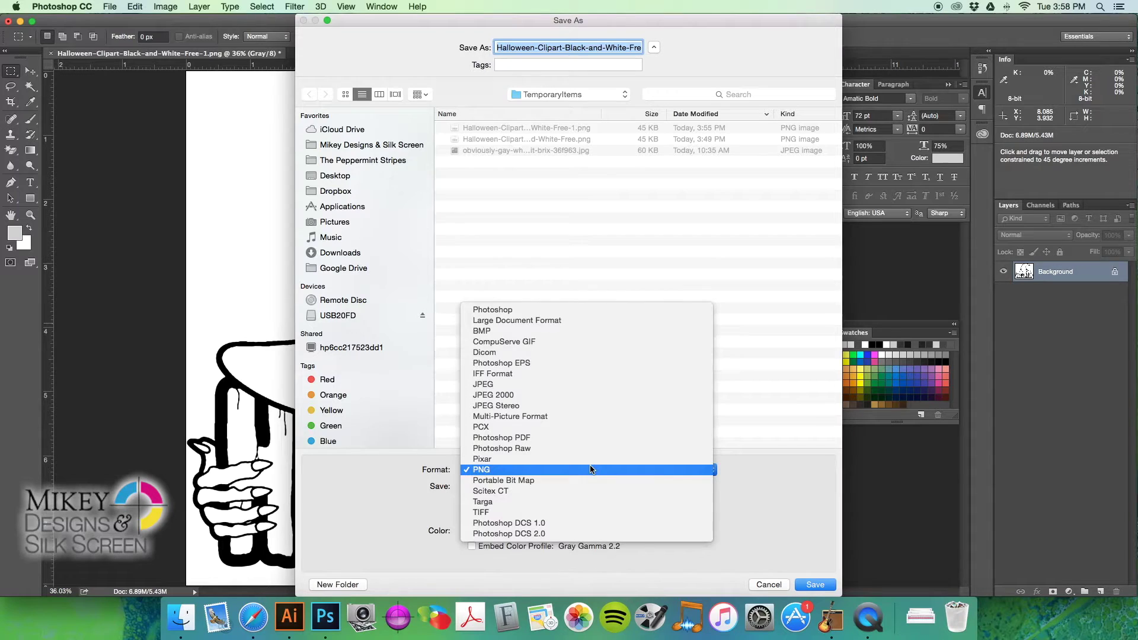
left_click(542, 513)
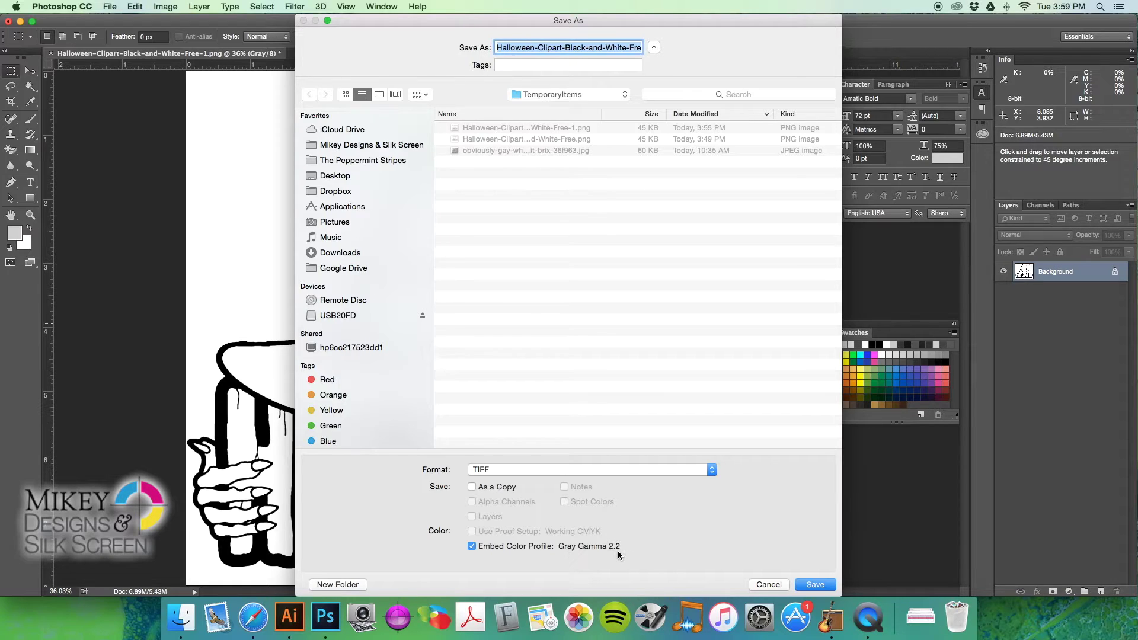
left_click(816, 585)
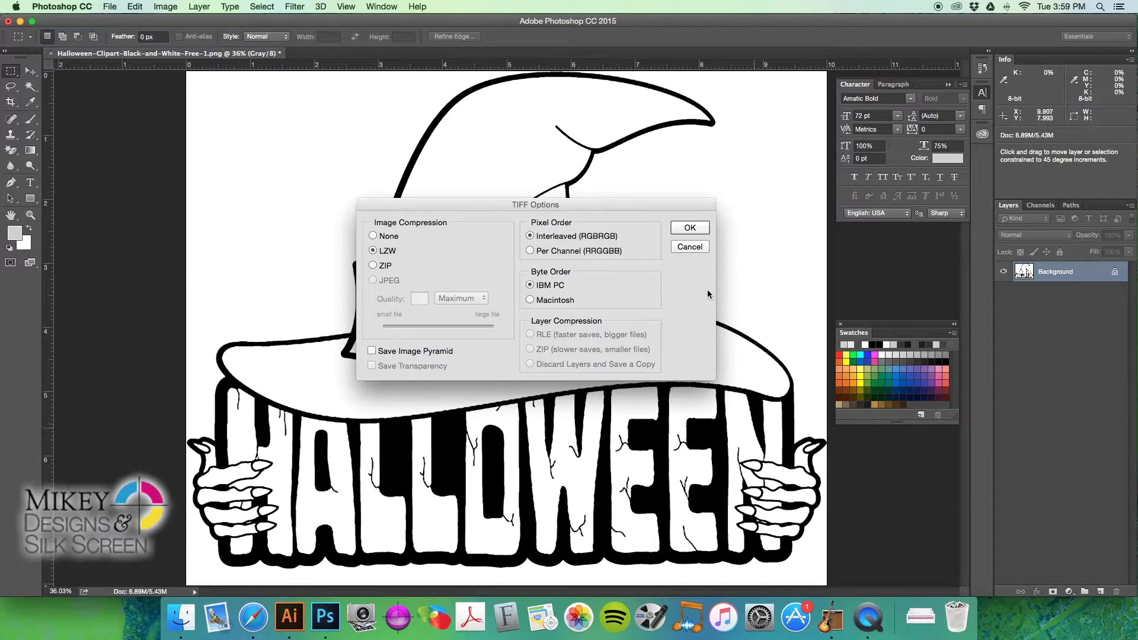
left_click(689, 229)
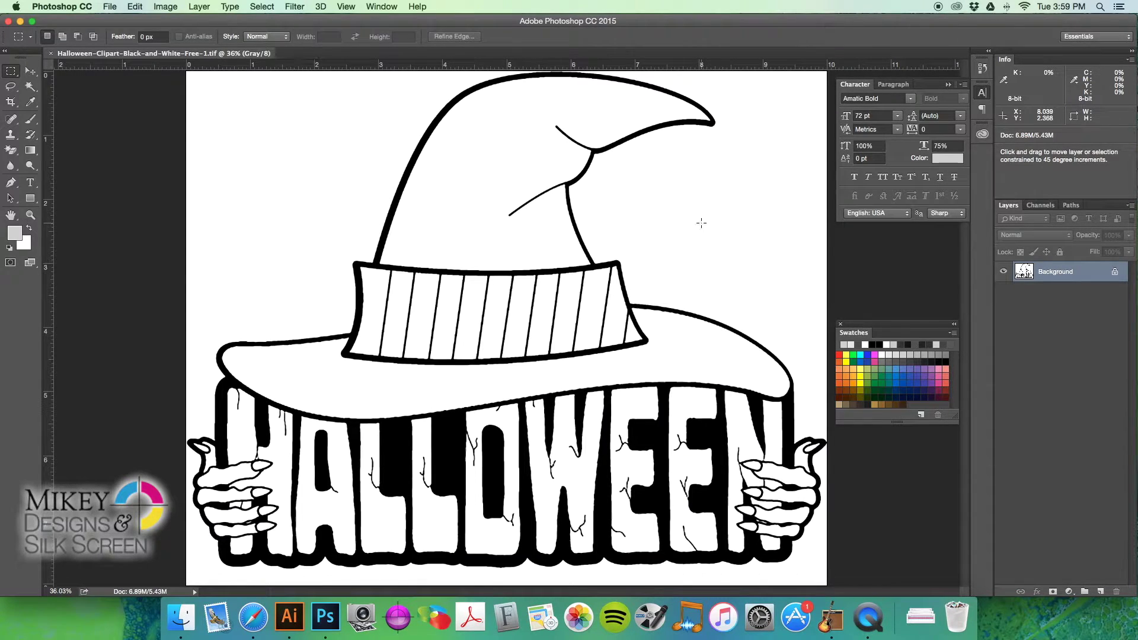
left_click(288, 615)
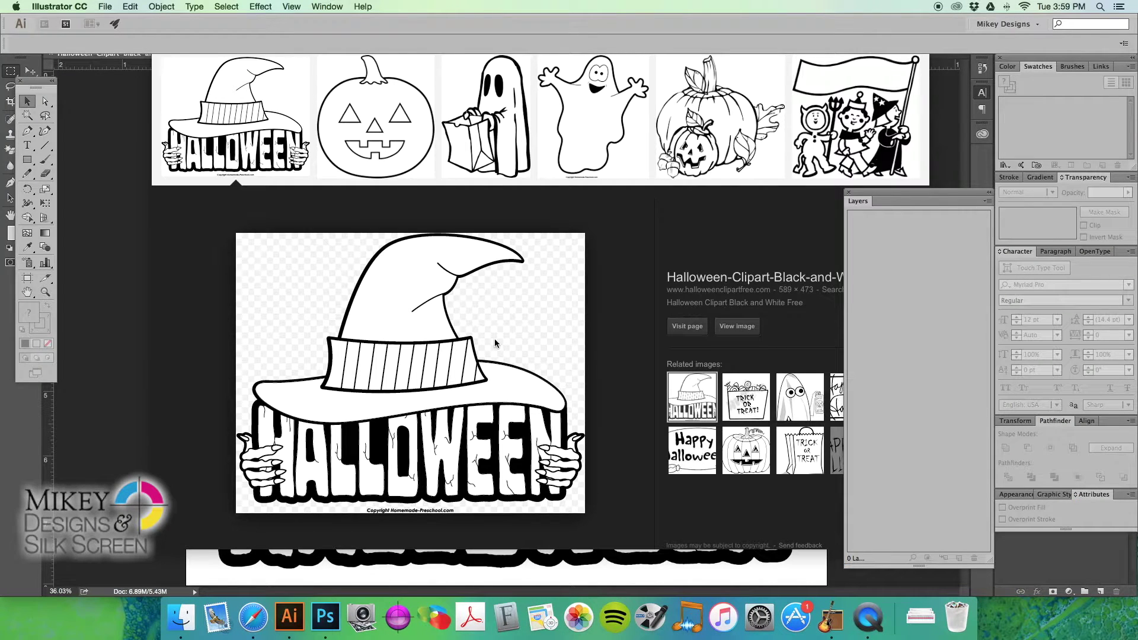
Step: Create the blank 13 × 19 in Untitled-7 document, cancel the Place dialog, and return to Photoshop
key("super+n")
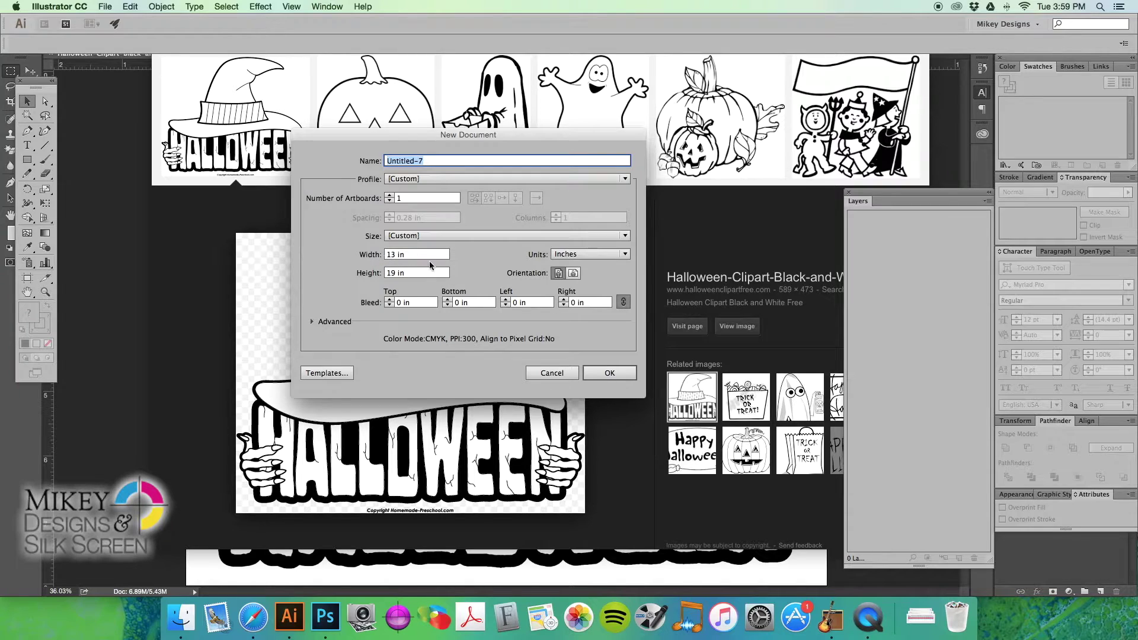
left_click(615, 375)
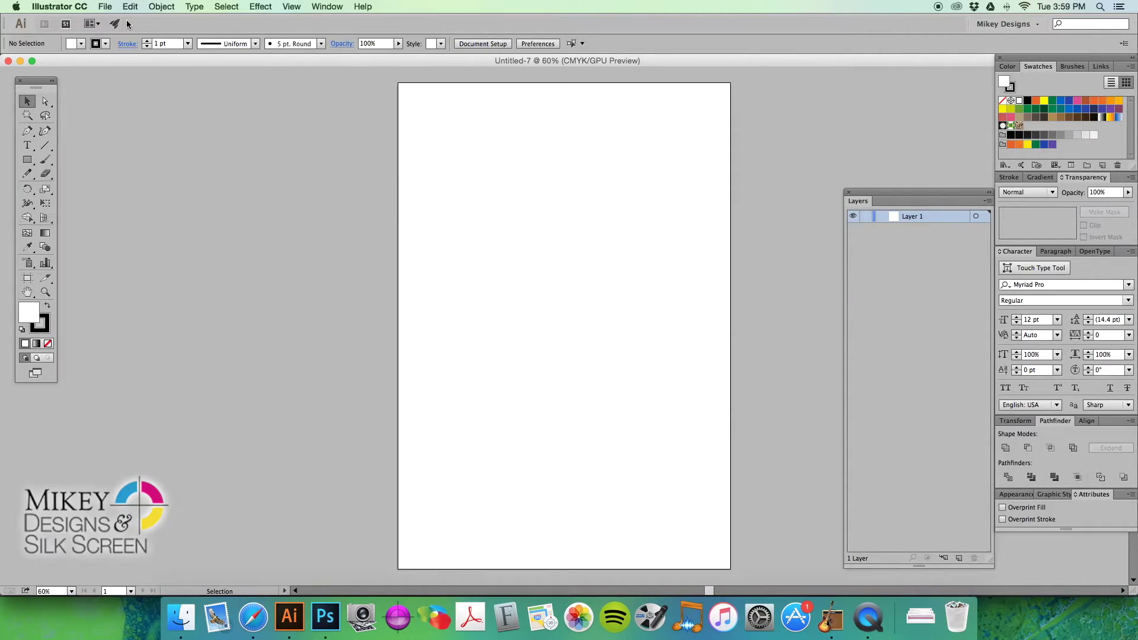
left_click(100, 7)
left_click(120, 192)
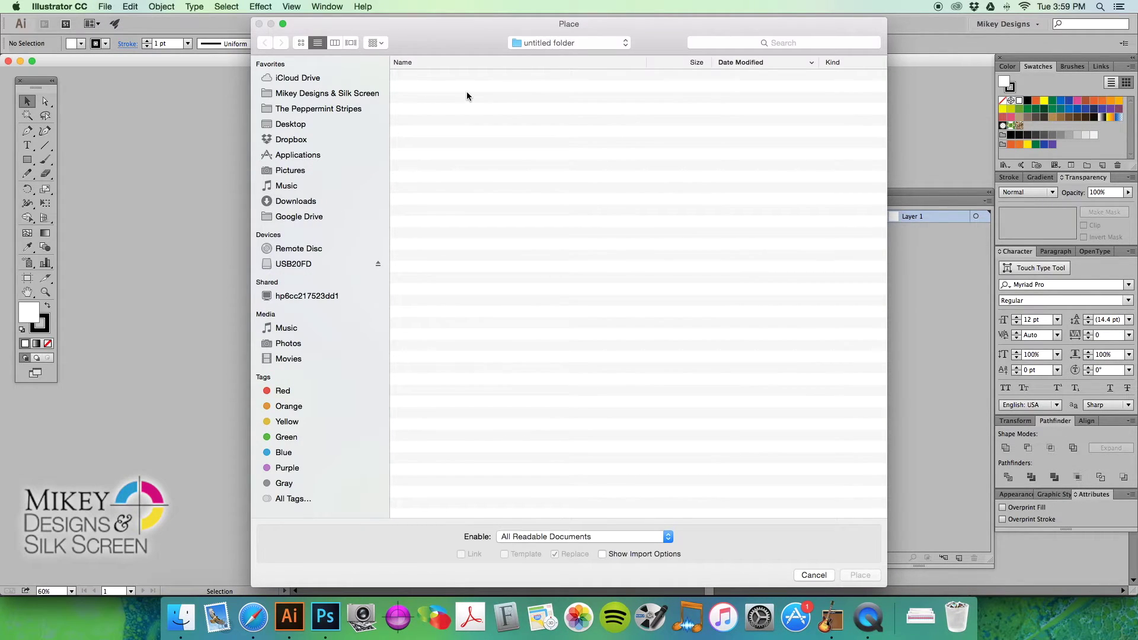
left_click(573, 41)
left_click(806, 574)
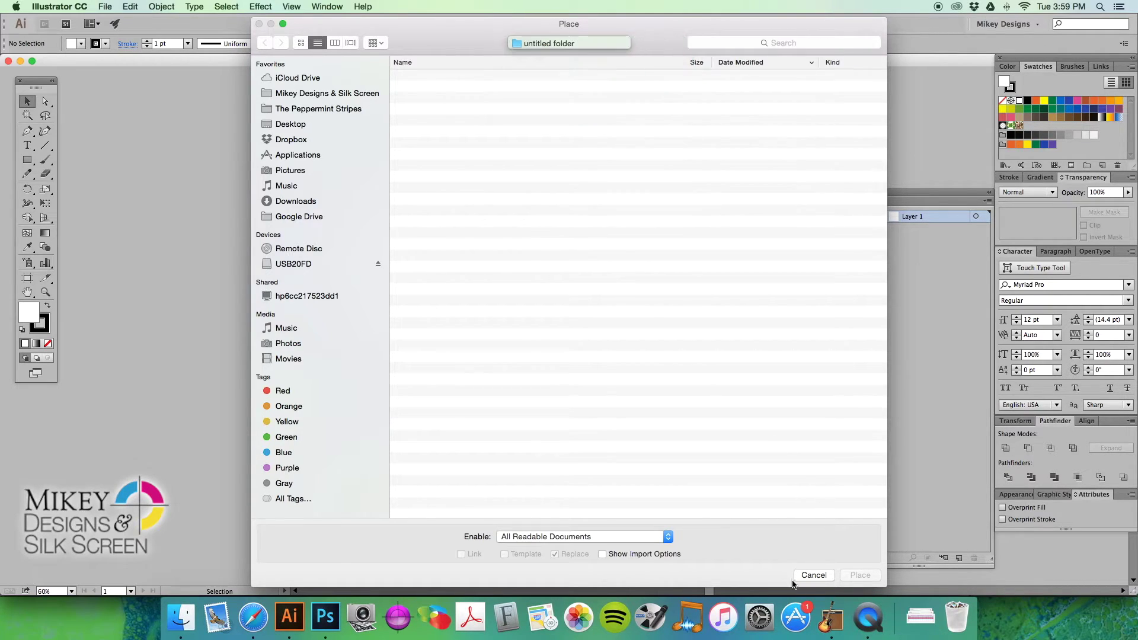
left_click(811, 576)
left_click(326, 617)
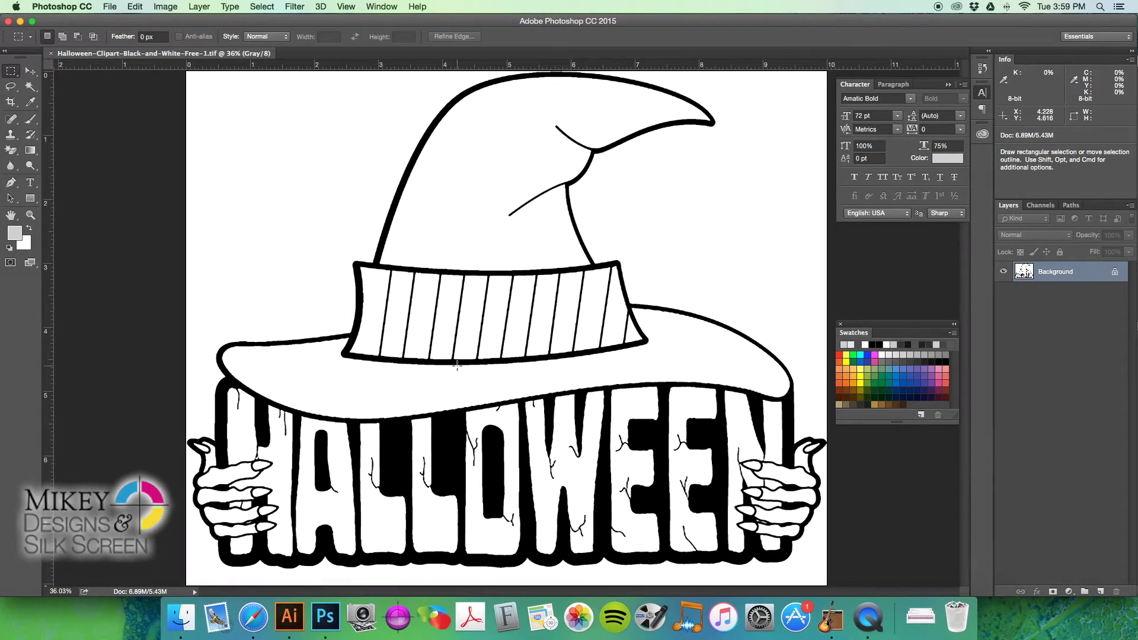
Step: Save the Halloween TIFF to the Desktop, accepting the TIFF compression options
key("super+shift+s")
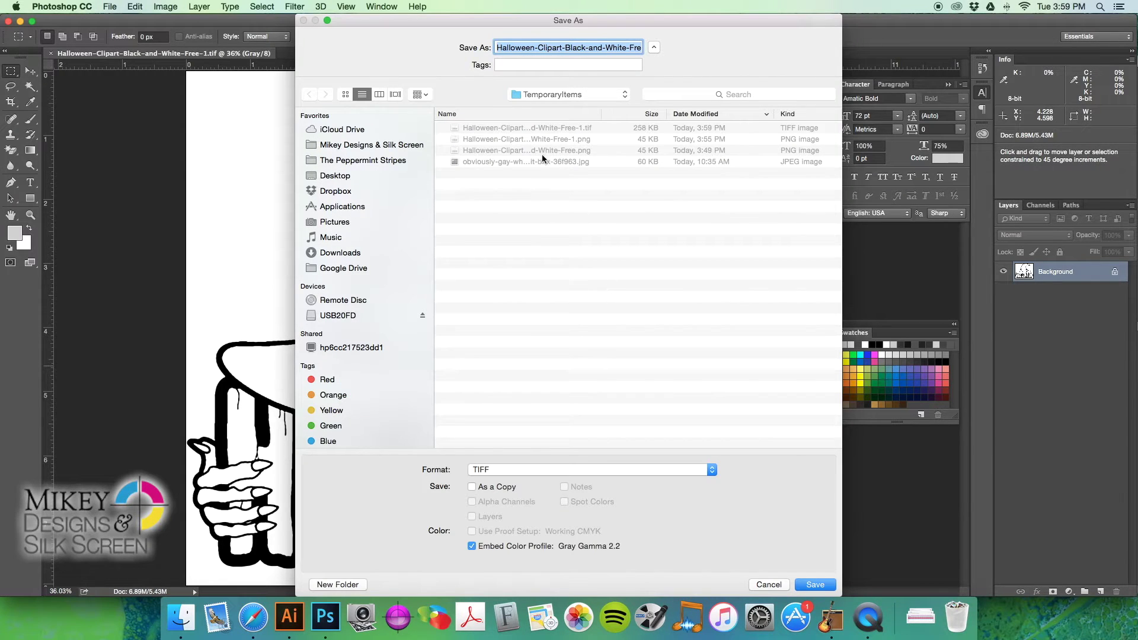
left_click(348, 176)
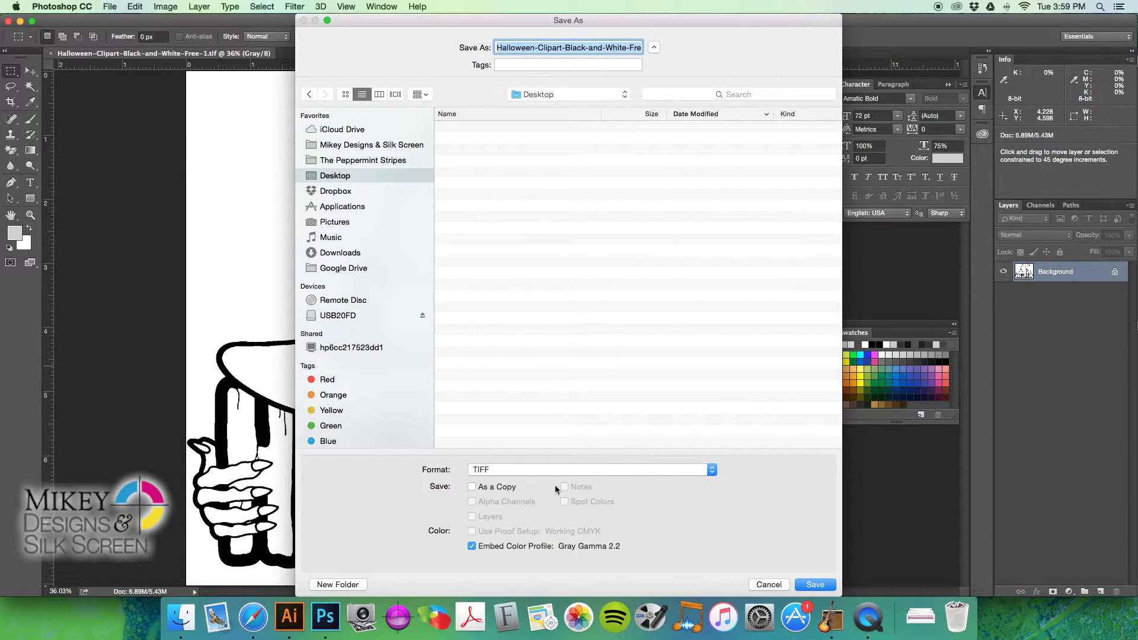
left_click(814, 584)
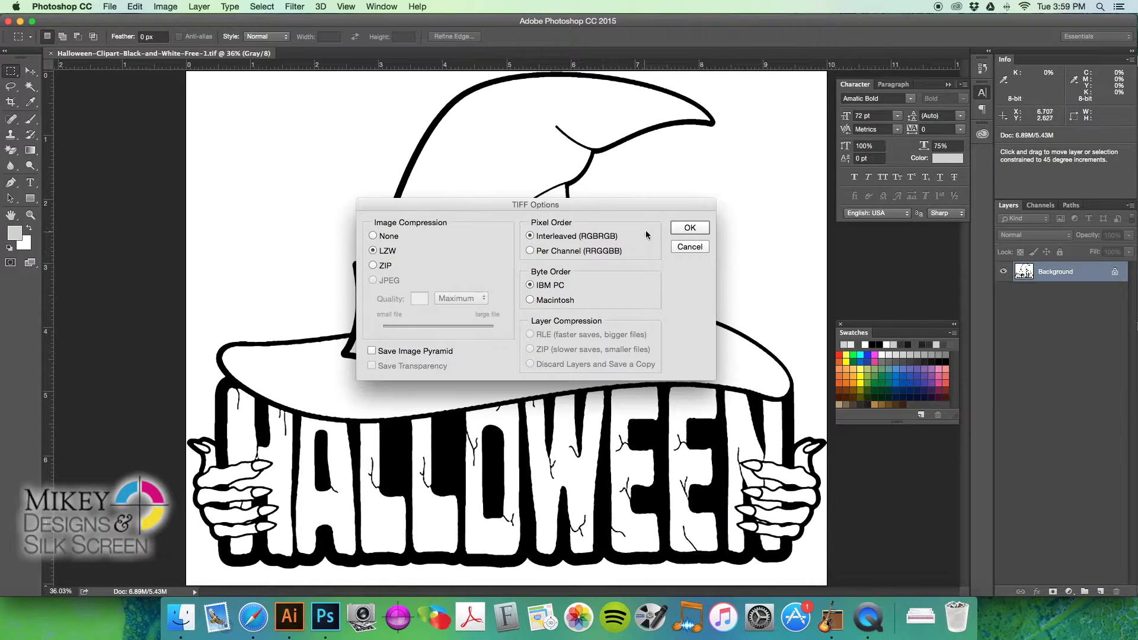
left_click(690, 228)
left_click(289, 616)
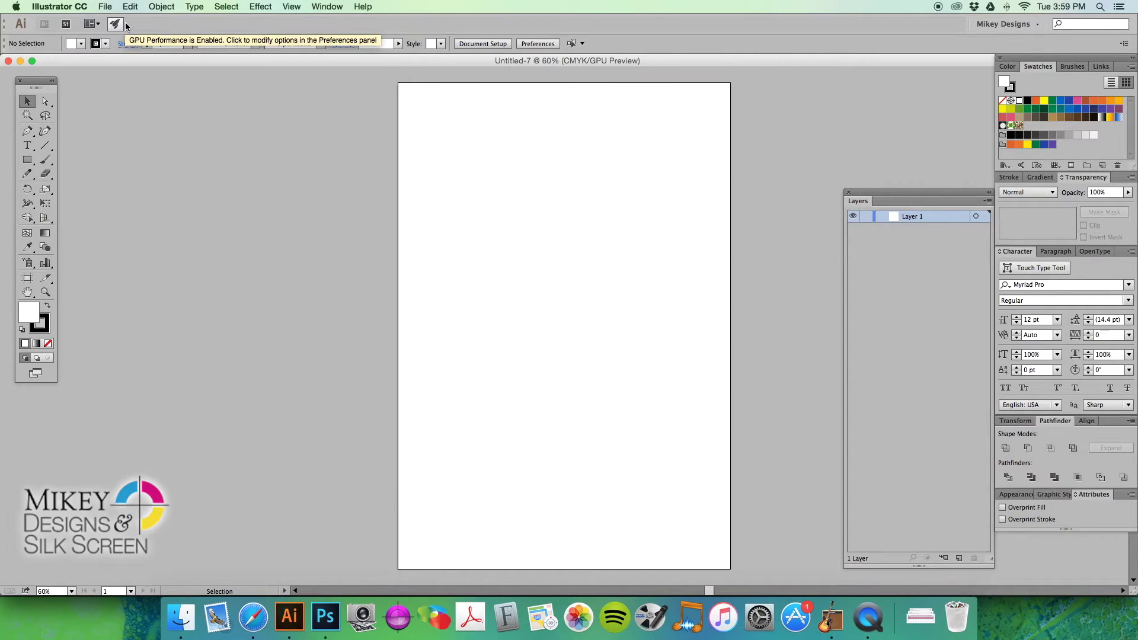
Step: Place the Desktop Halloween TIFF on the artboard and nudge it slightly lower
key("super+shift+p")
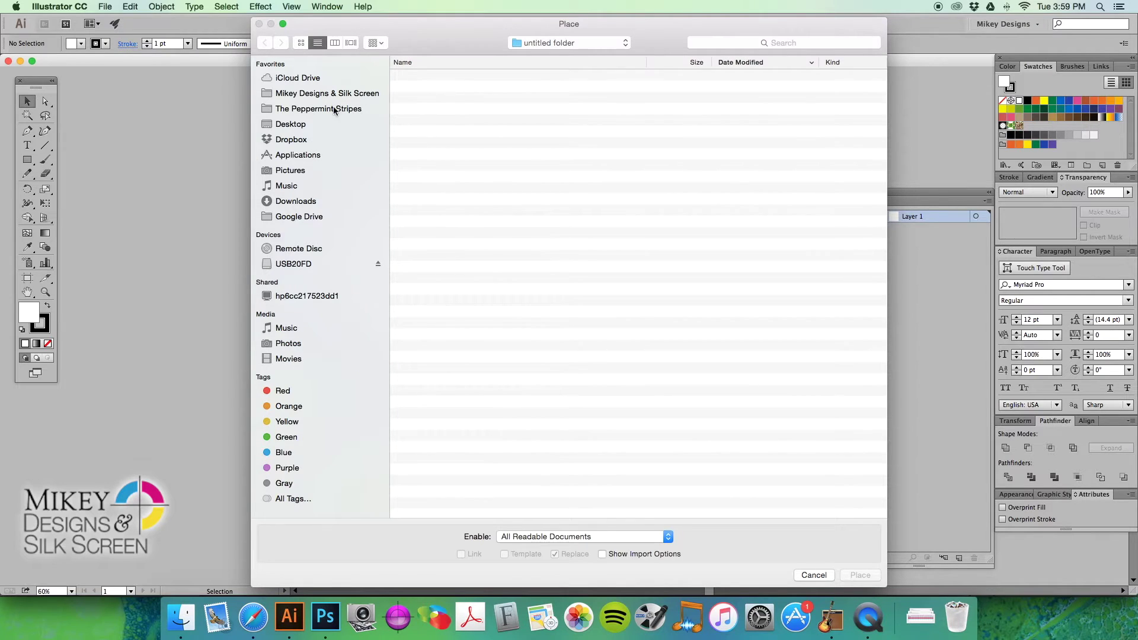
left_click(298, 125)
double_click(492, 77)
left_click(439, 179)
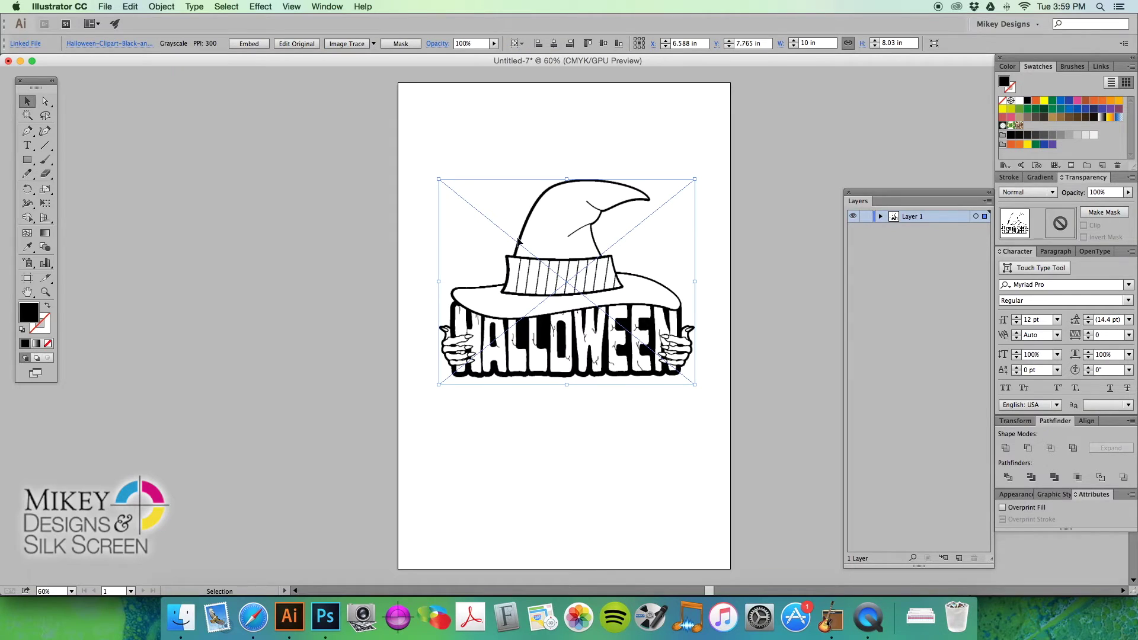
left_click_drag(520, 243, 521, 252)
left_click(582, 165)
left_click_drag(588, 221, 545, 224)
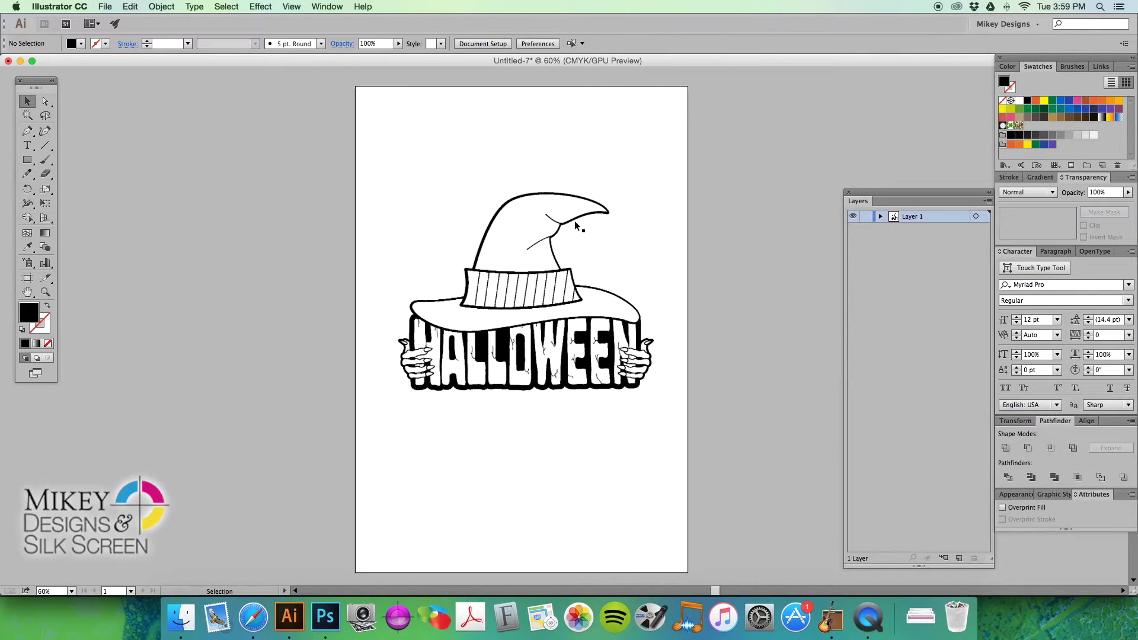
Step: Zoom to 100% and pan to inspect the placed witch-hat artwork up close
left_click(523, 346)
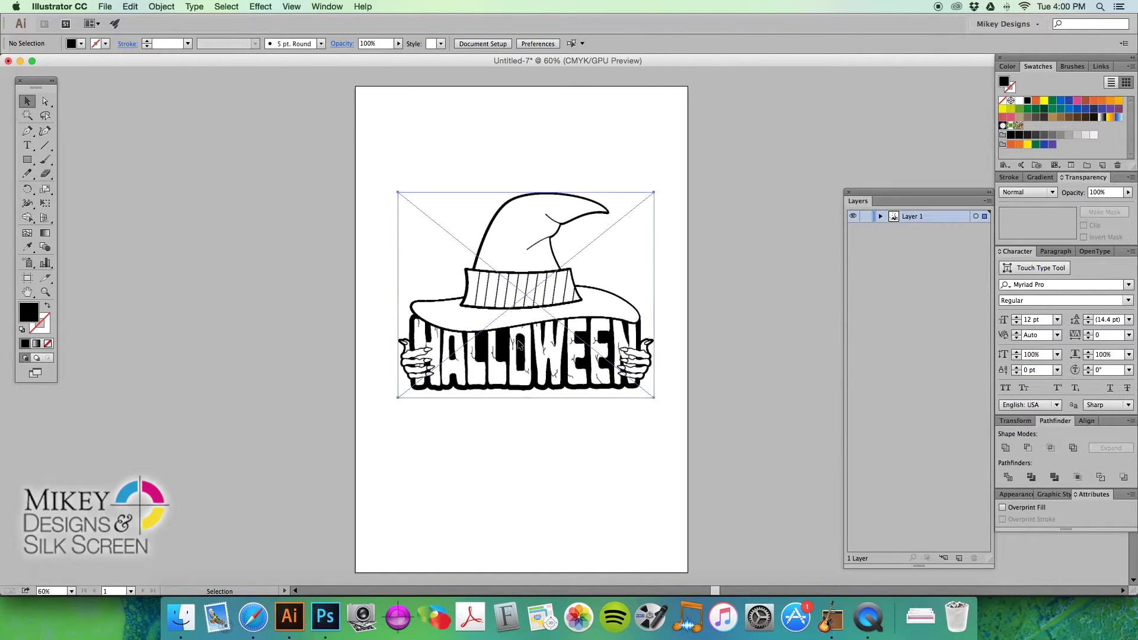
left_click(441, 178)
mouse_move(604, 344)
left_mouse_down()
mouse_move(627, 325)
mouse_move(608, 334)
left_mouse_up()
key("super+1")
left_click(605, 360)
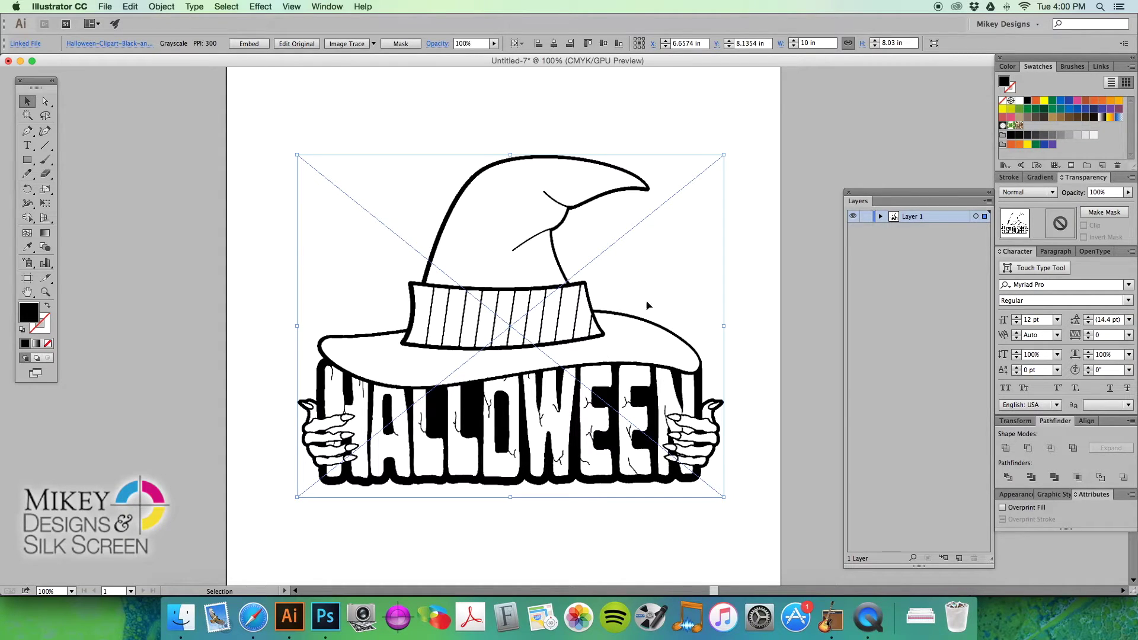
left_click(535, 120)
left_click_drag(546, 279, 515, 261)
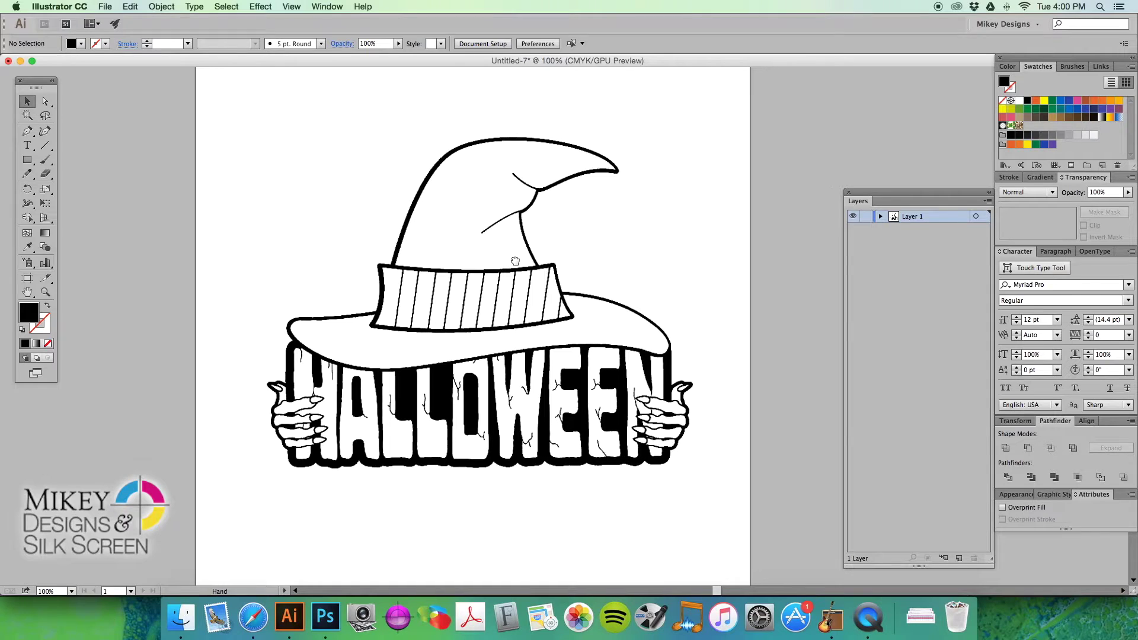
left_click(528, 410)
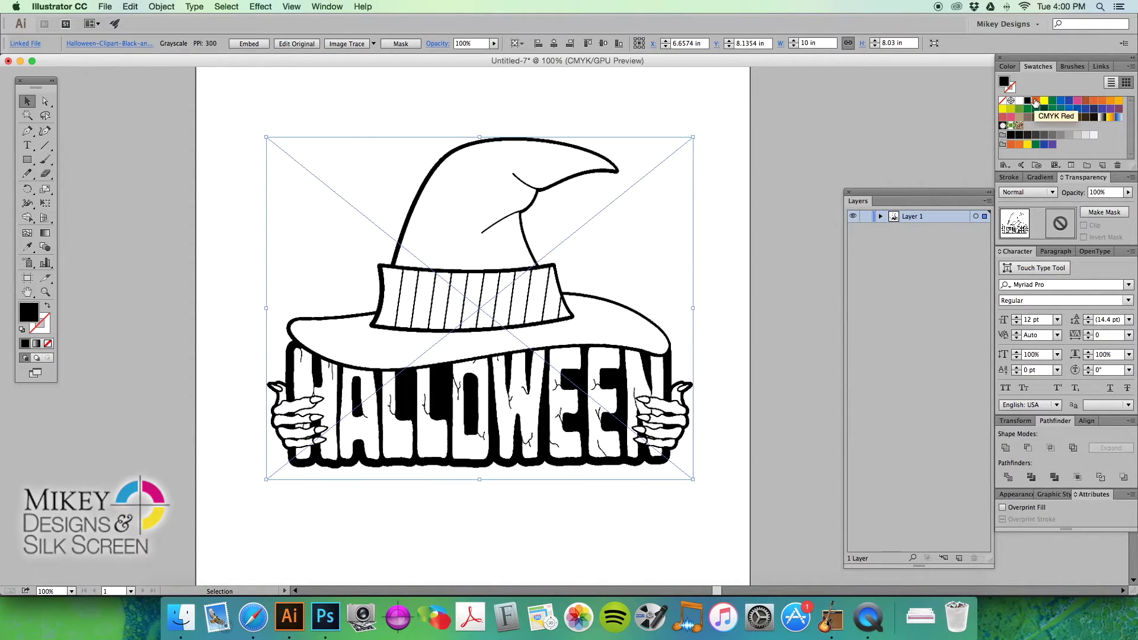
left_click(1034, 102)
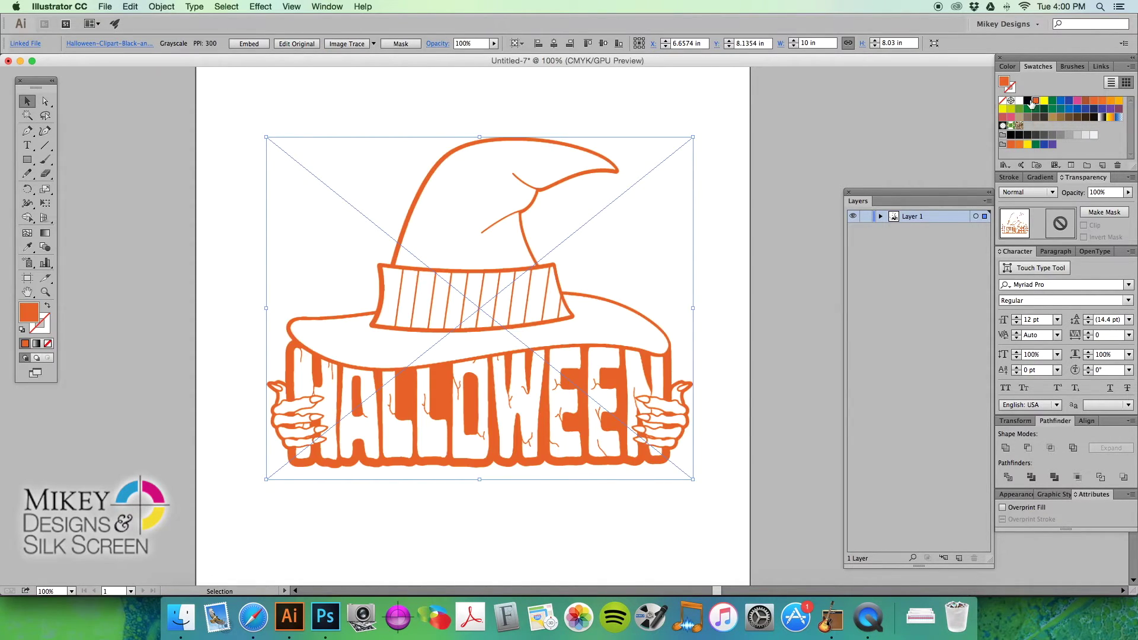
left_click(582, 112)
left_click(523, 247)
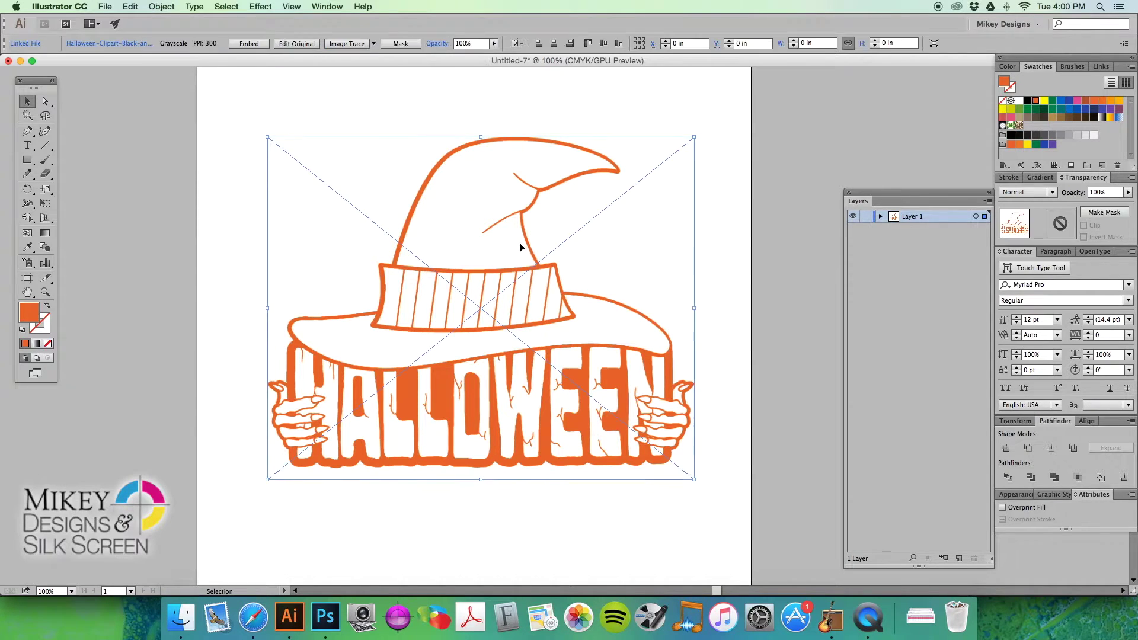
left_click(1076, 103)
left_click(1069, 102)
left_click(1036, 103)
left_click(462, 101)
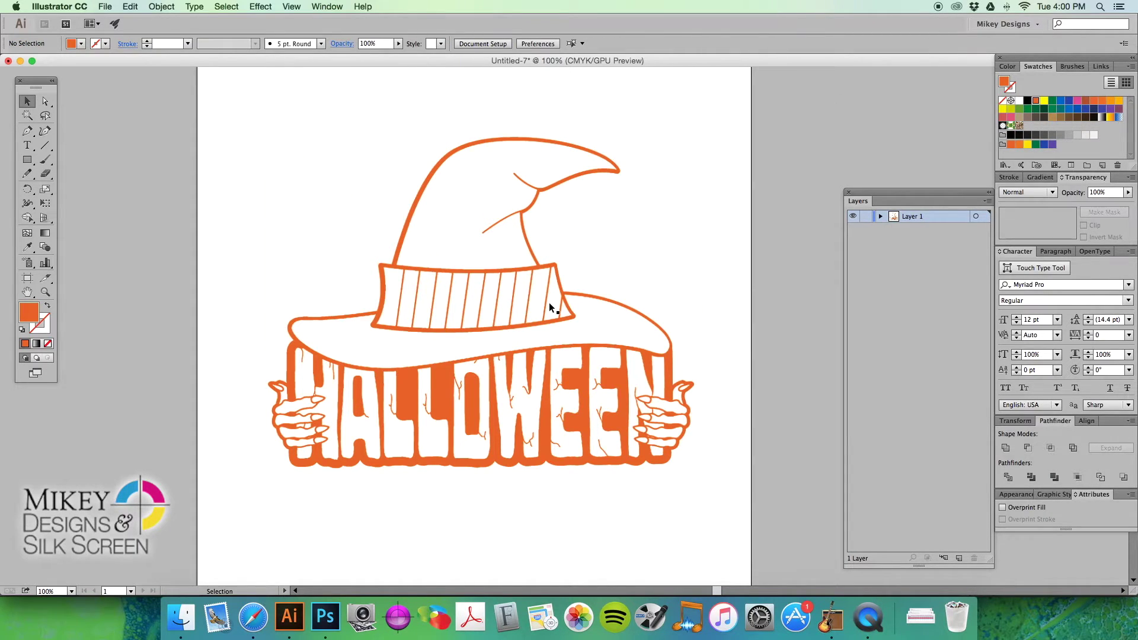
scroll(542, 307, "right", 2)
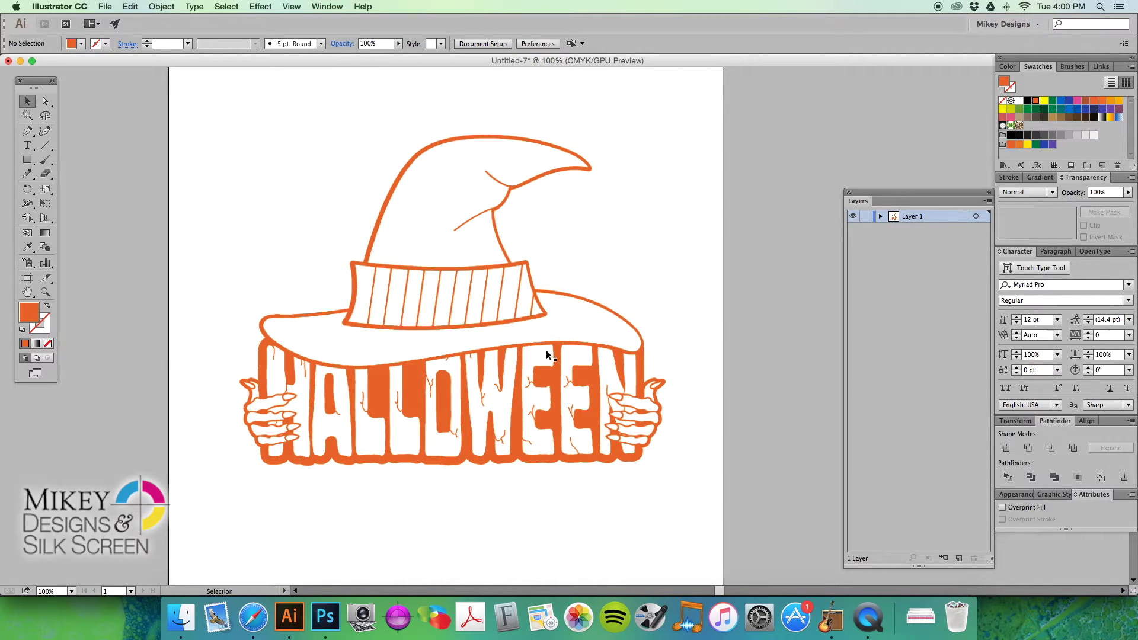
left_click(557, 352)
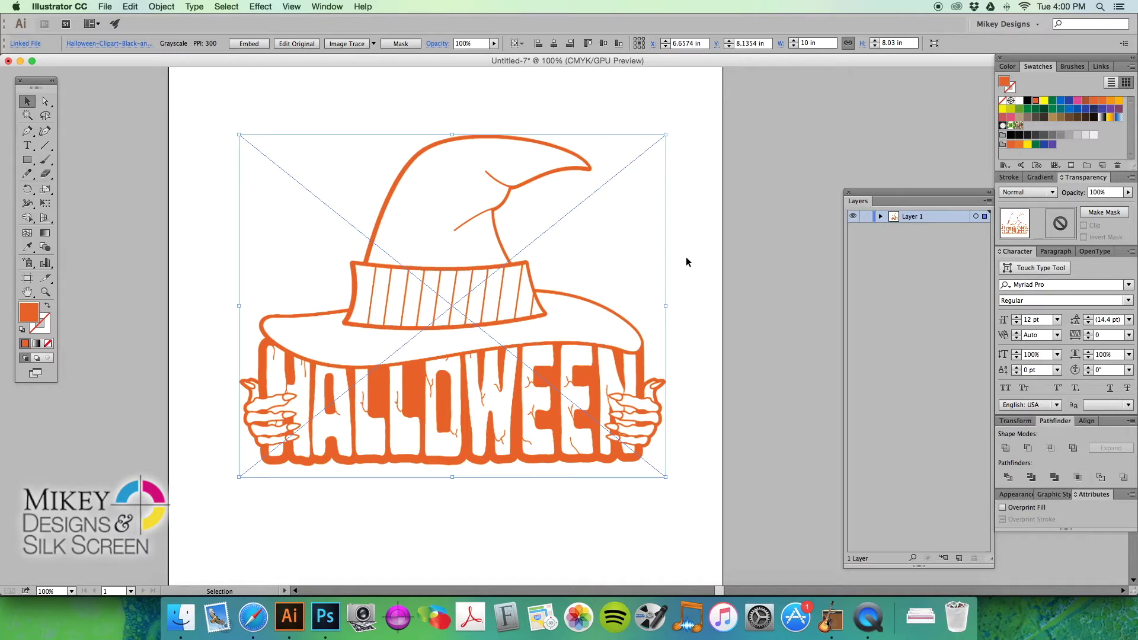
key("a")
key("d")
key("v")
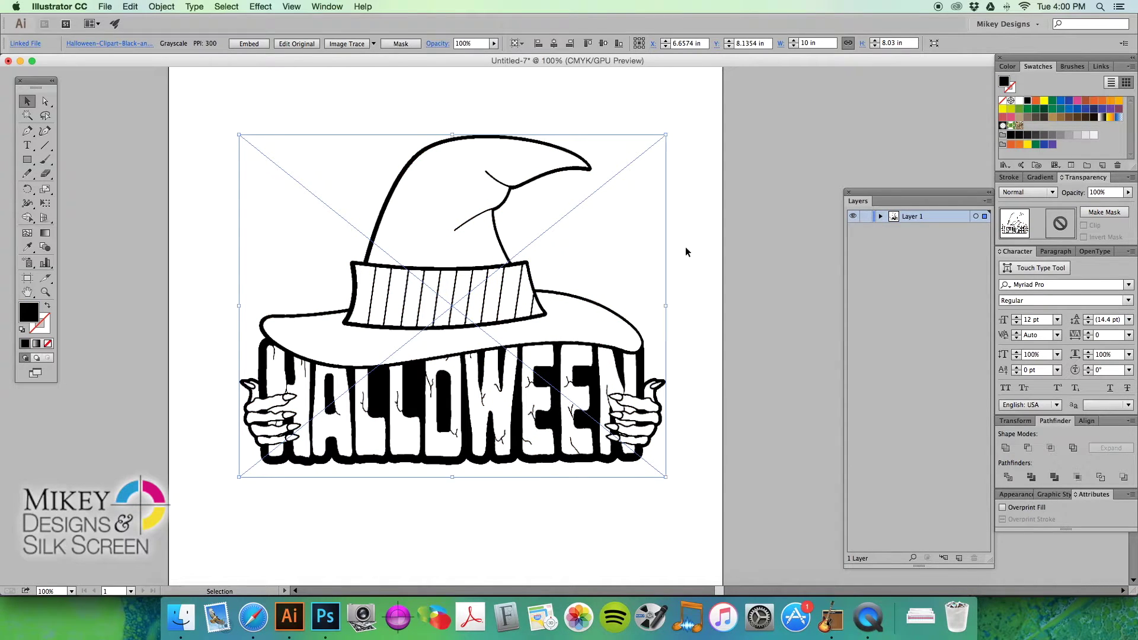
left_click(686, 248)
Step: Image-trace the Halloween clip art, then zoom on the hat's curved edge and undo to compare with the raster
left_click(510, 256)
left_click(346, 44)
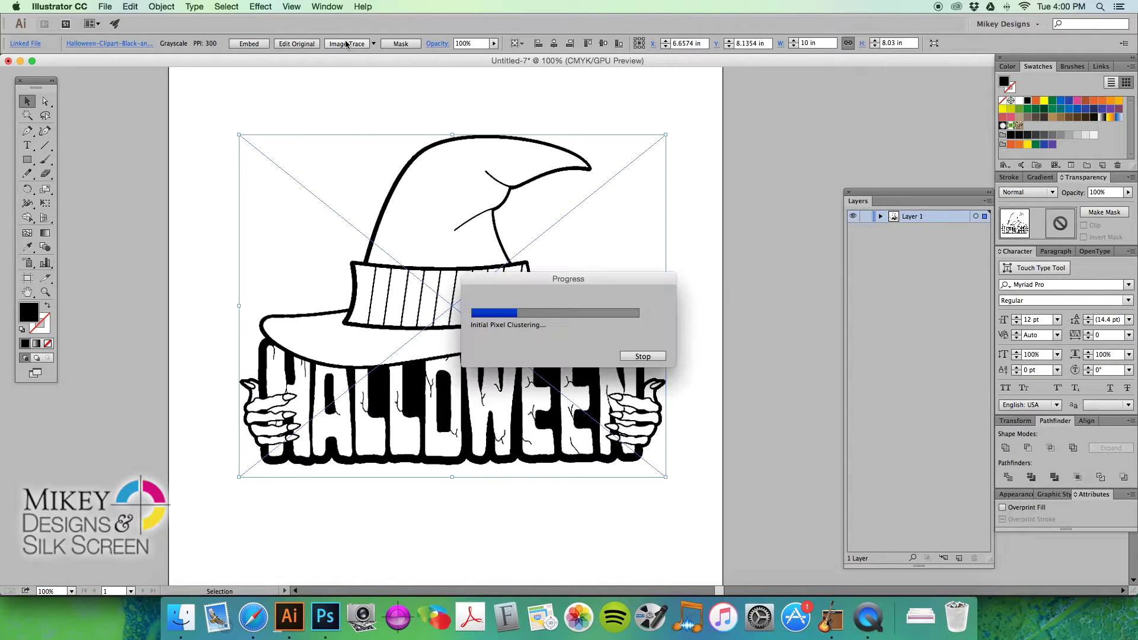
left_click(384, 114)
left_click_drag(370, 153, 390, 166)
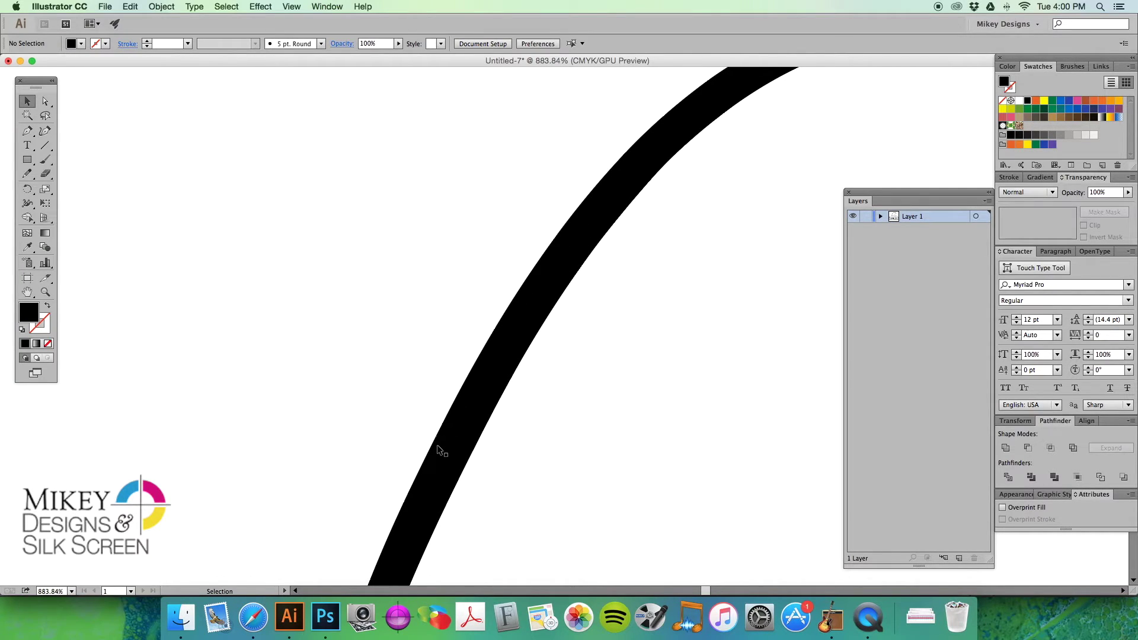
key("super+z")
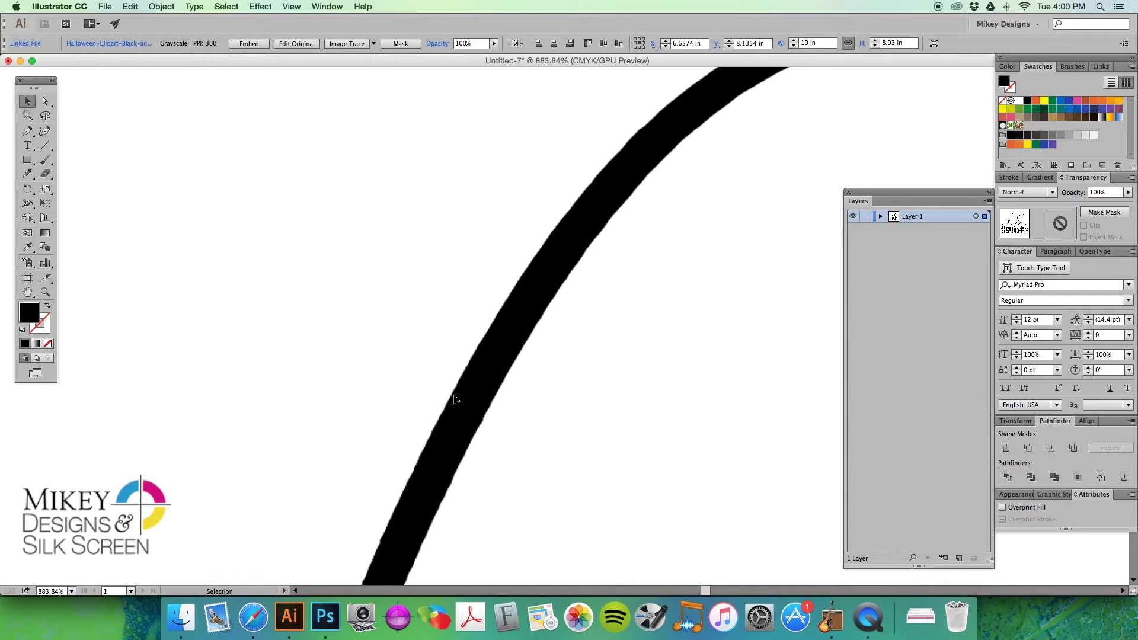
Step: Zoom in close on the curve's edge, then zoom back out to fit the whole page
left_click_drag(436, 415, 503, 456)
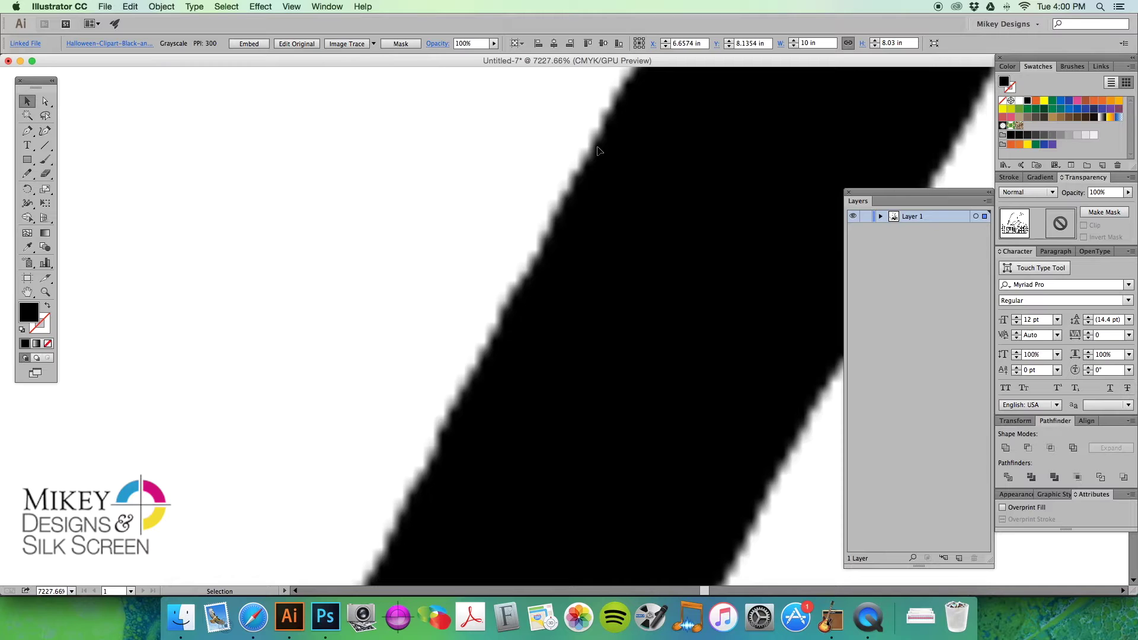
left_click(575, 259)
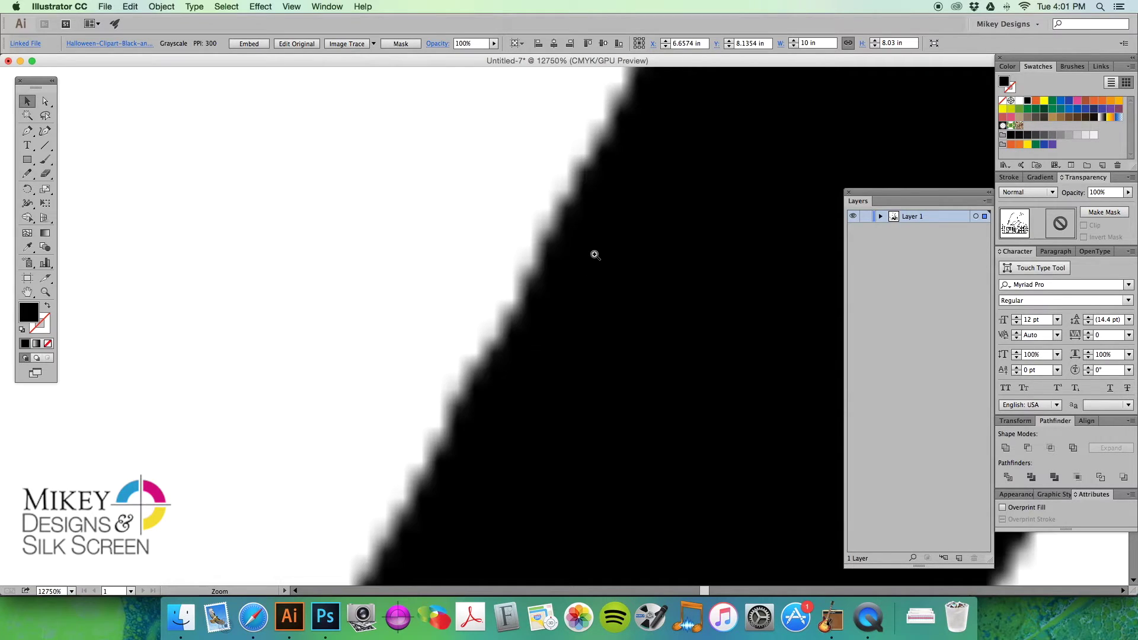
left_click(595, 253, "alt")
left_click(597, 253, "alt")
left_click(598, 253, "alt")
left_click(597, 252, "alt")
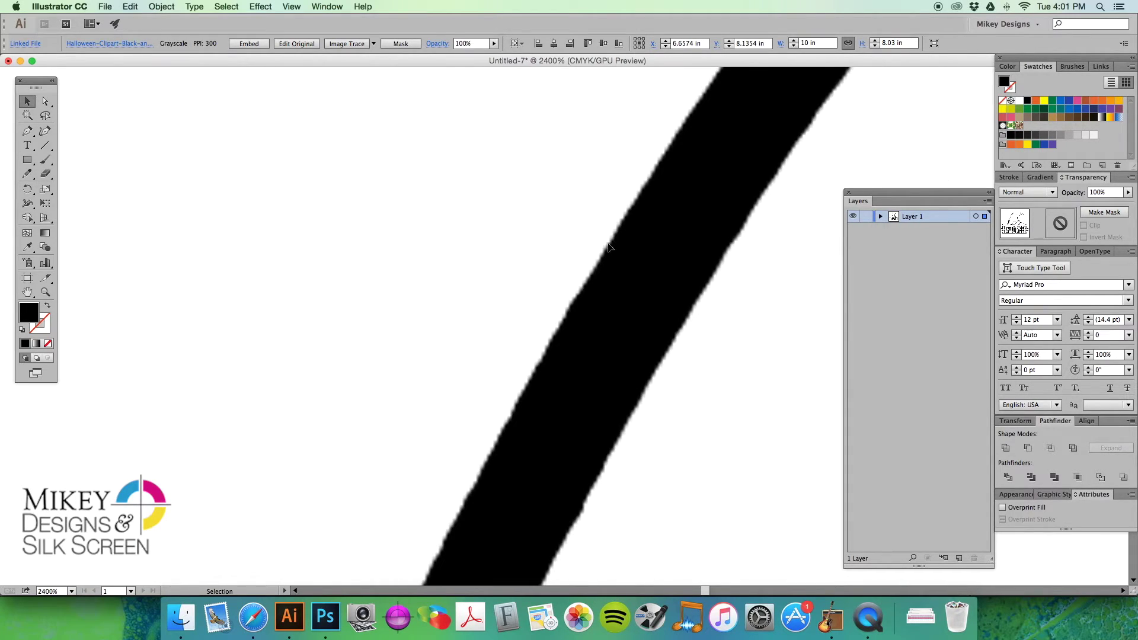
scroll(611, 245, "up", 2)
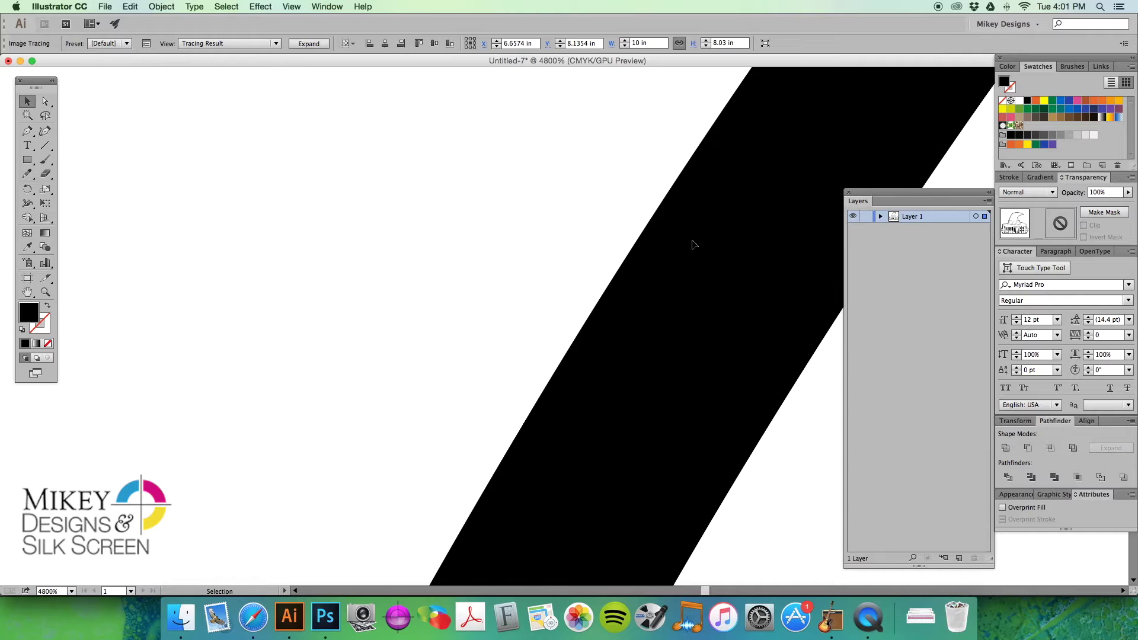
scroll(544, 198, "right", 5)
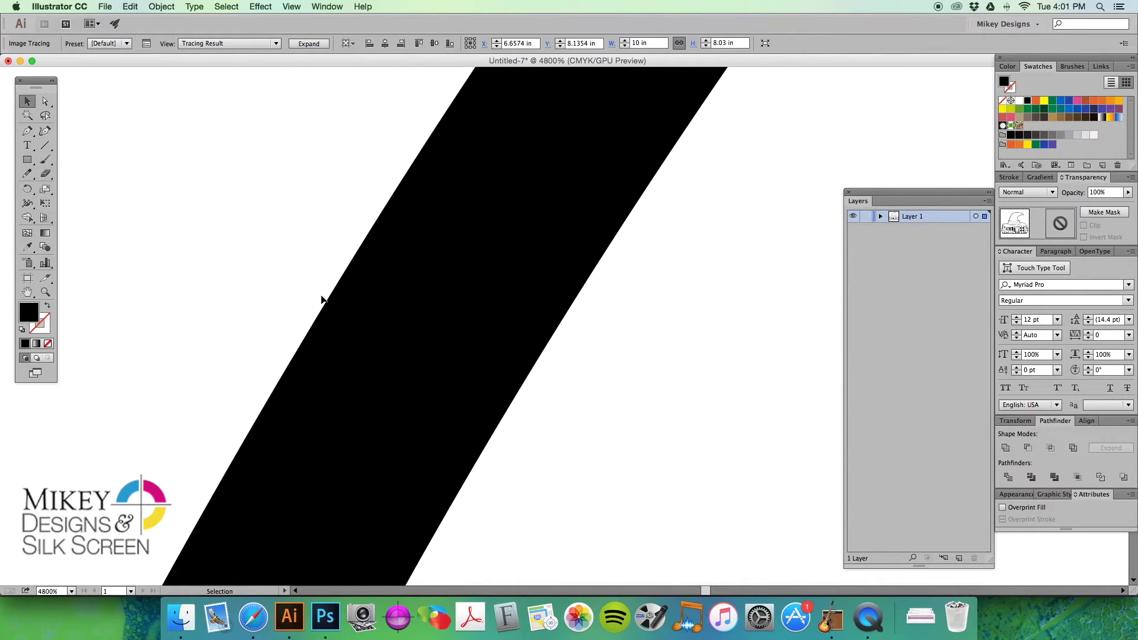
key("super+0")
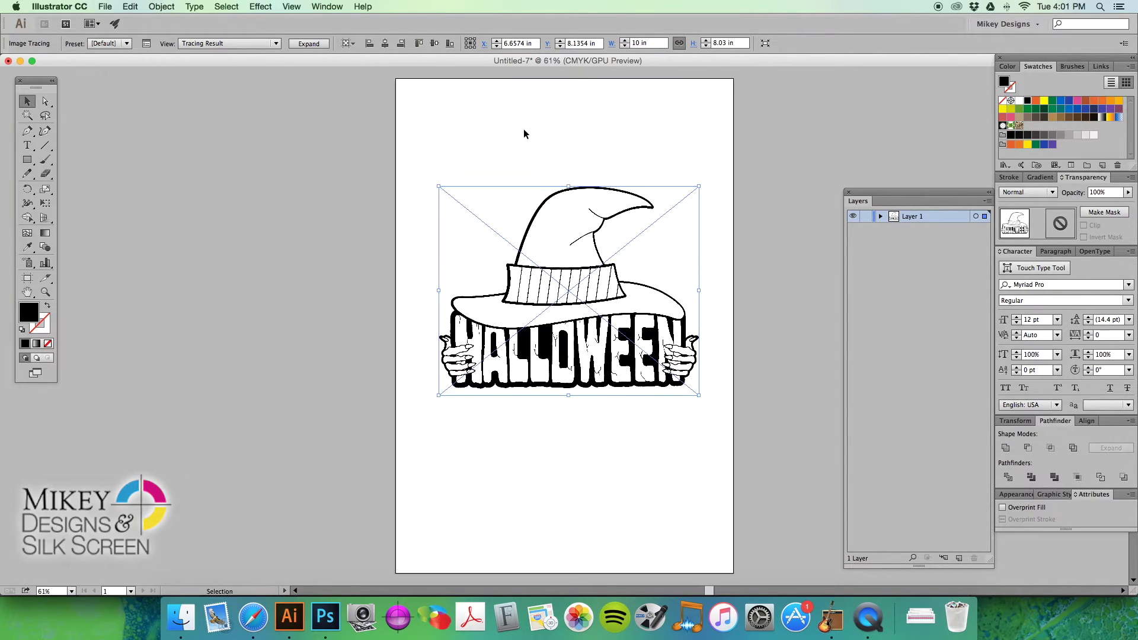
Step: Zoom onto the hat band and review the Image Trace settings: Default, Black and White, threshold 128
left_click(426, 198)
left_click_drag(427, 198, 738, 456)
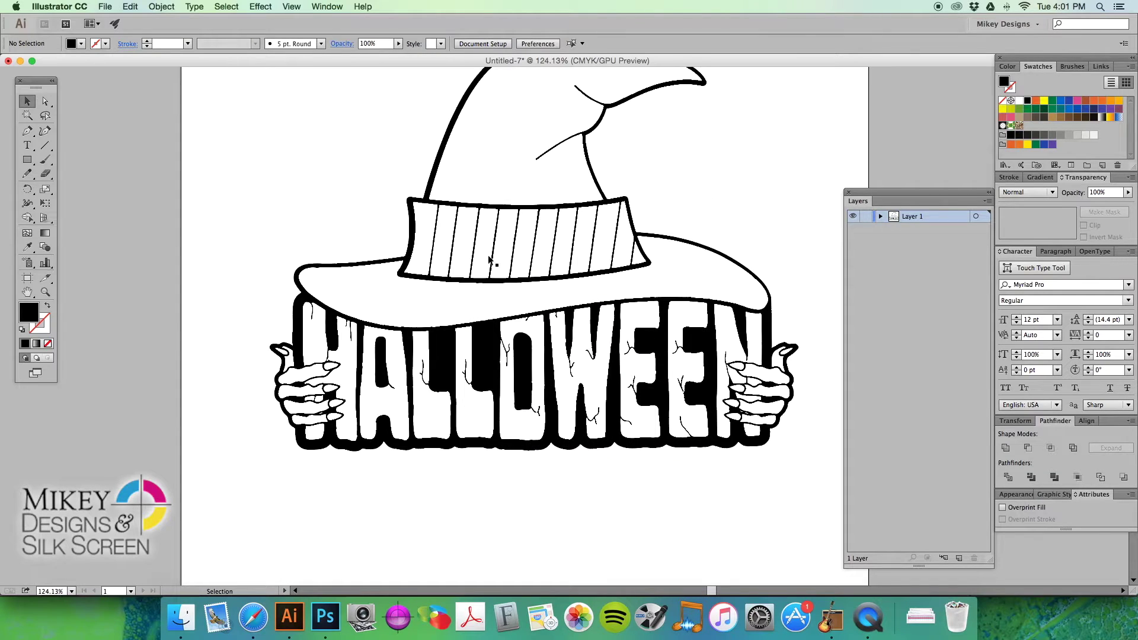
left_click_drag(302, 188, 554, 327)
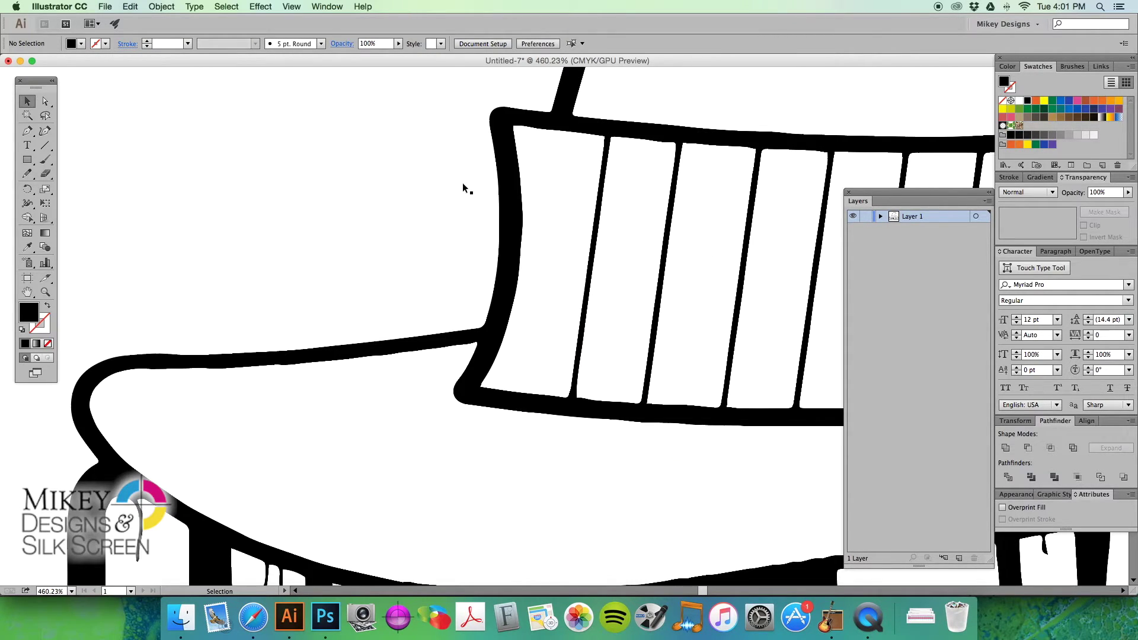
left_click(610, 178)
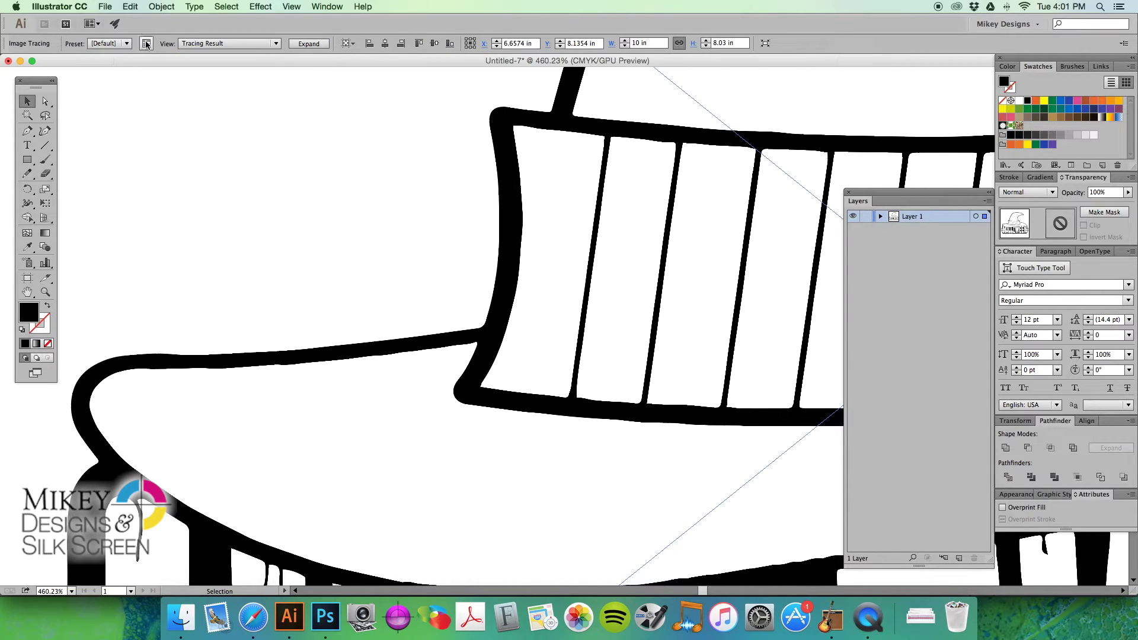
left_click(146, 44)
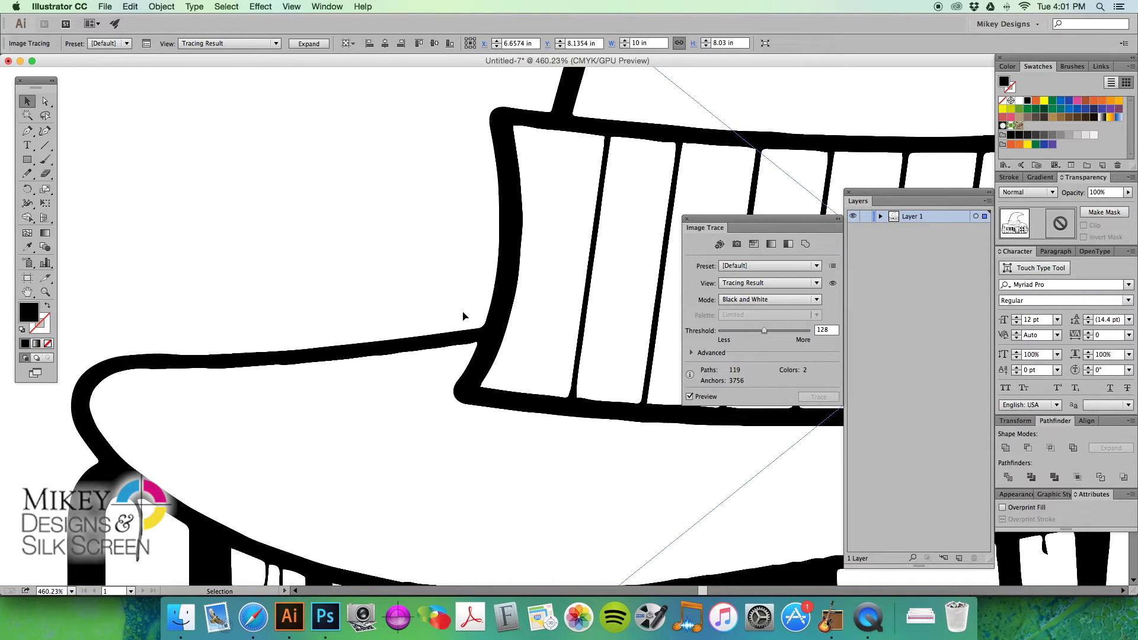
left_click(686, 218)
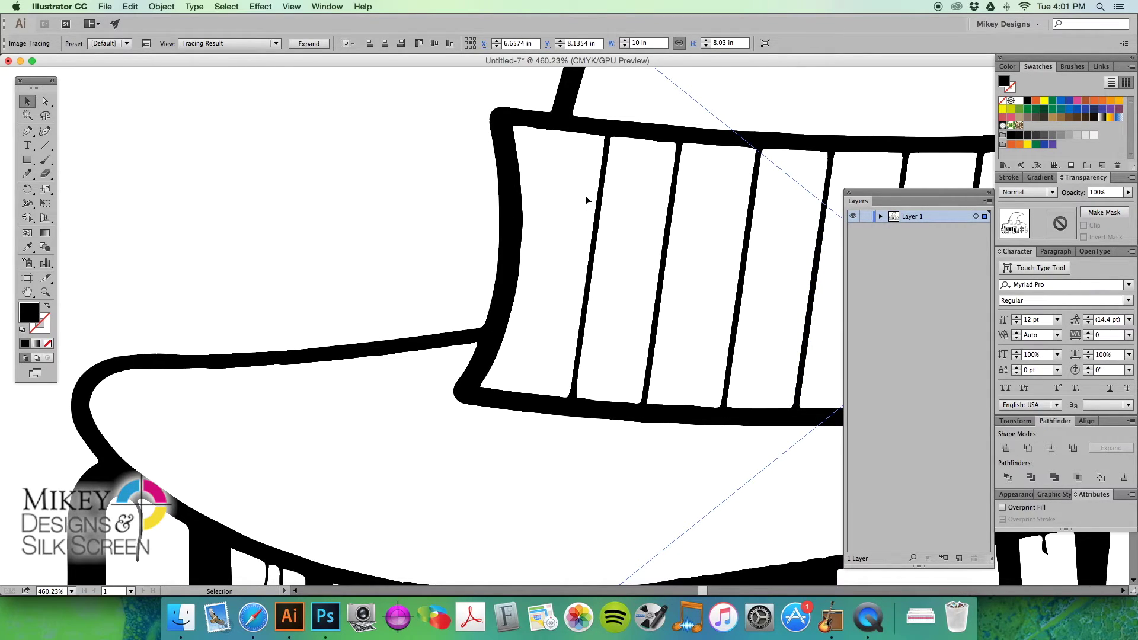
key("super+0")
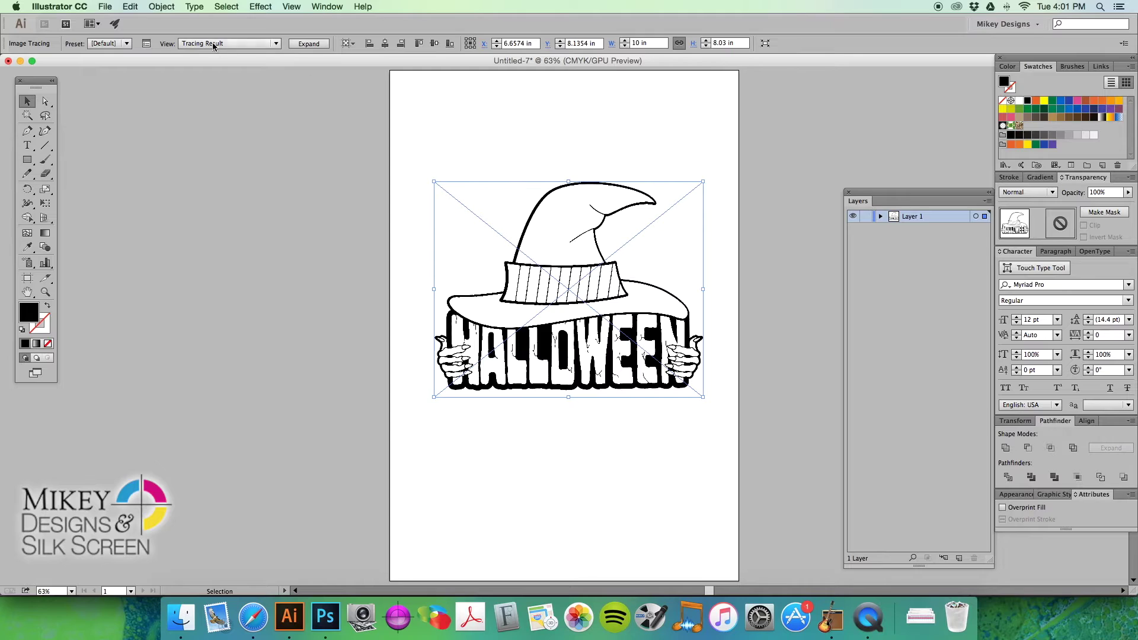
Step: Expand the witch-hat trace into vector paths, check them in Outline view, then view at actual size
left_click(313, 44)
left_click(560, 126)
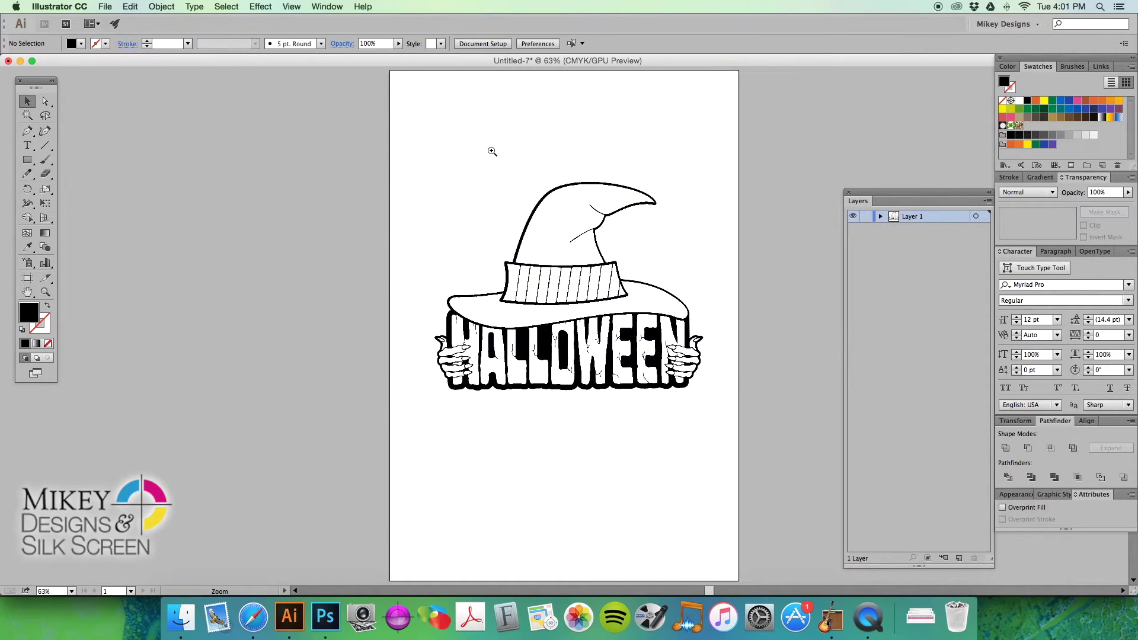
key("super+space")
left_click_drag(368, 149, 701, 469)
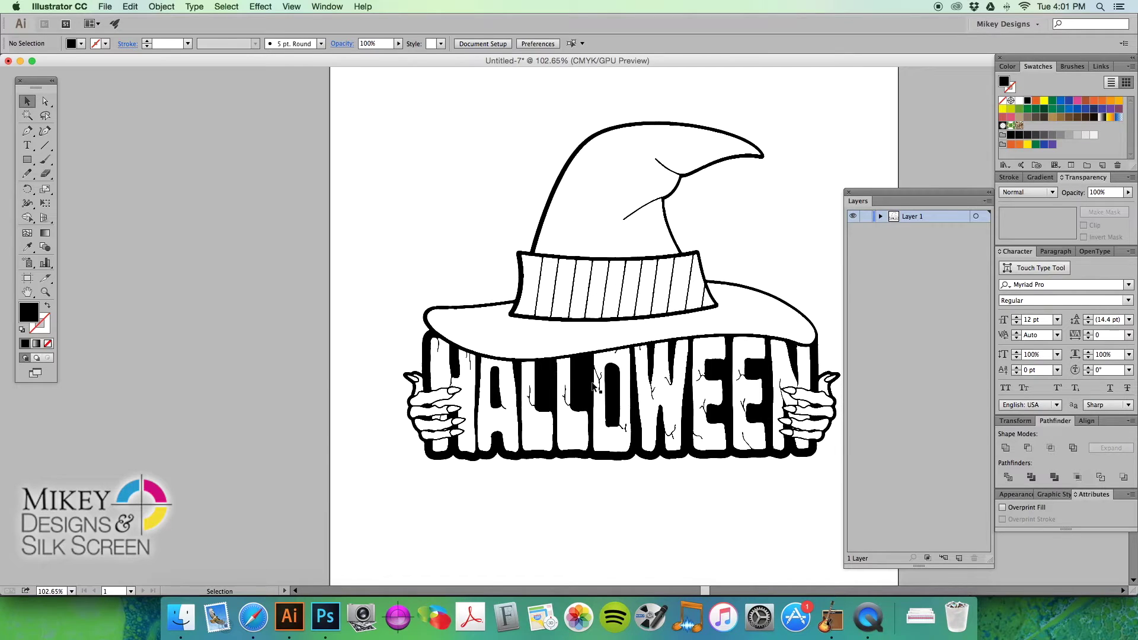
key("super+y")
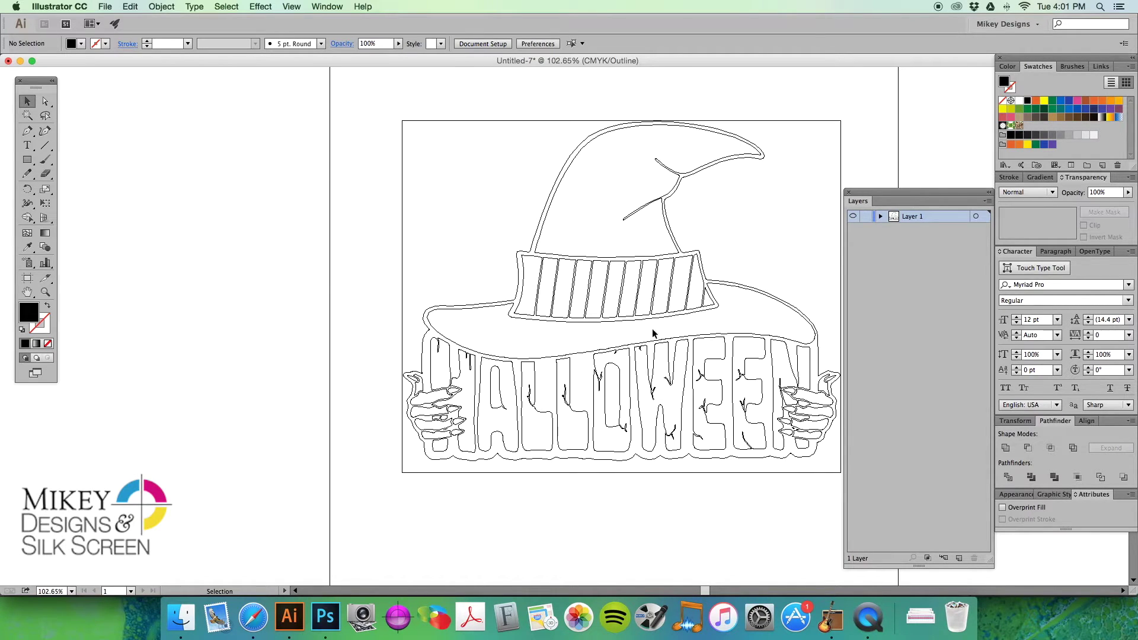
key("super+y")
left_click_drag(465, 168, 379, 170)
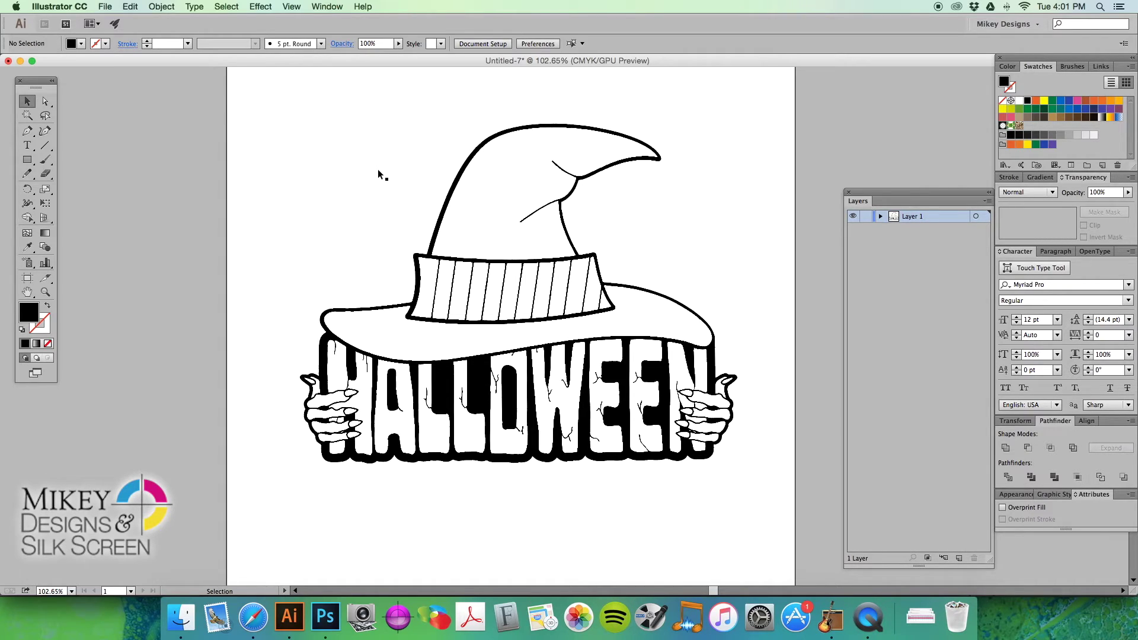
key("space")
left_click_drag(499, 286, 464, 262)
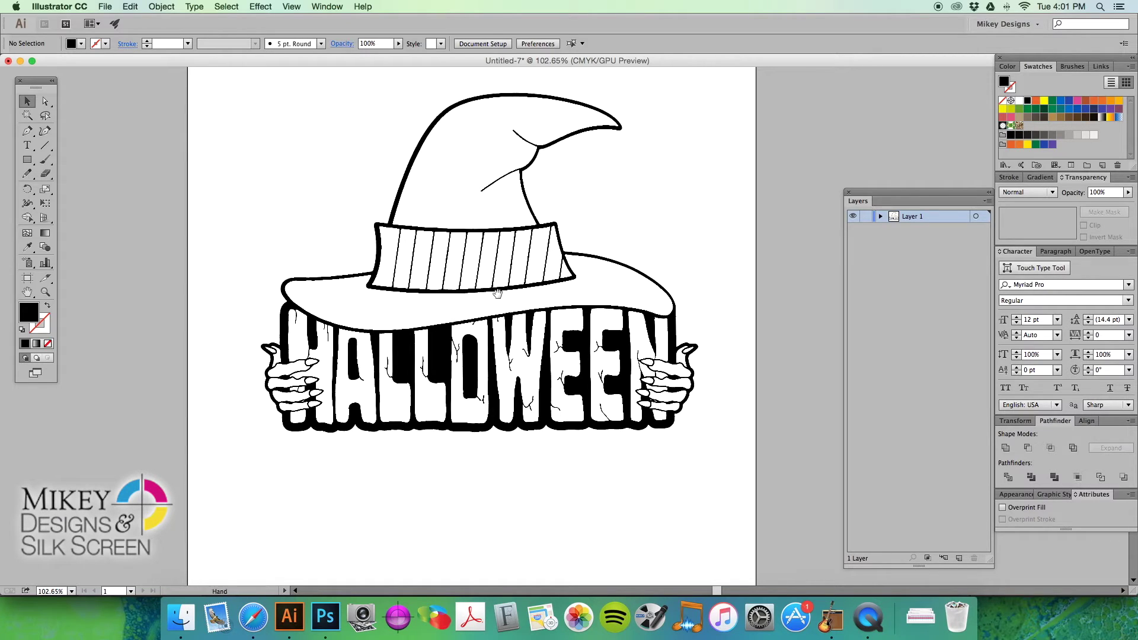
key("super+1")
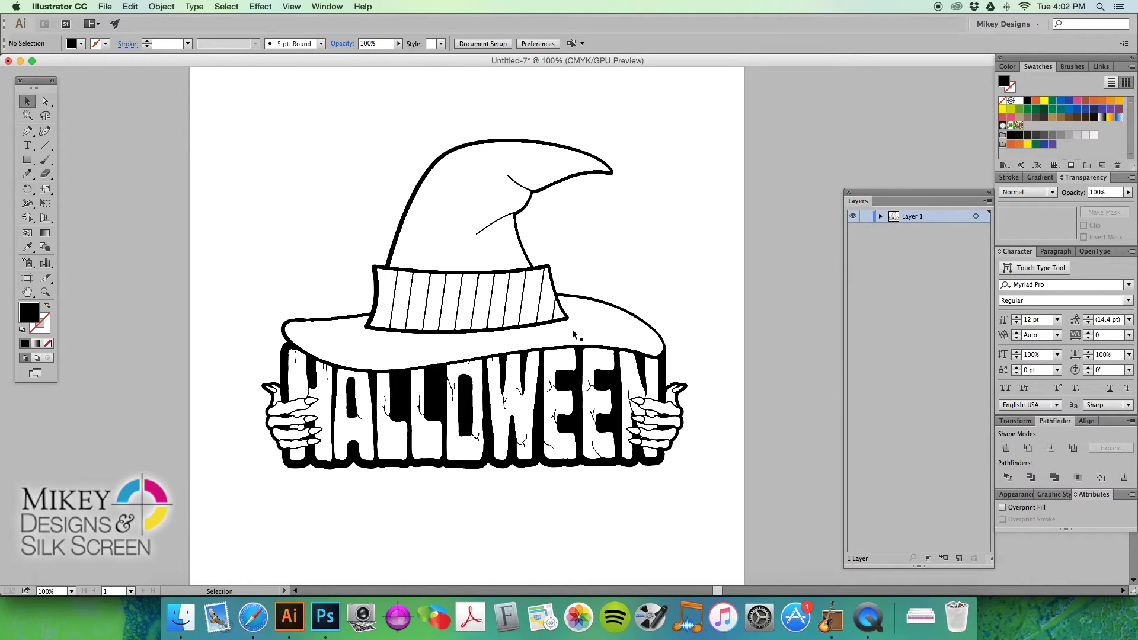
Step: Open Templates > Proof Template > Proof Template.ait and accept the color-profile warning
key("super+o")
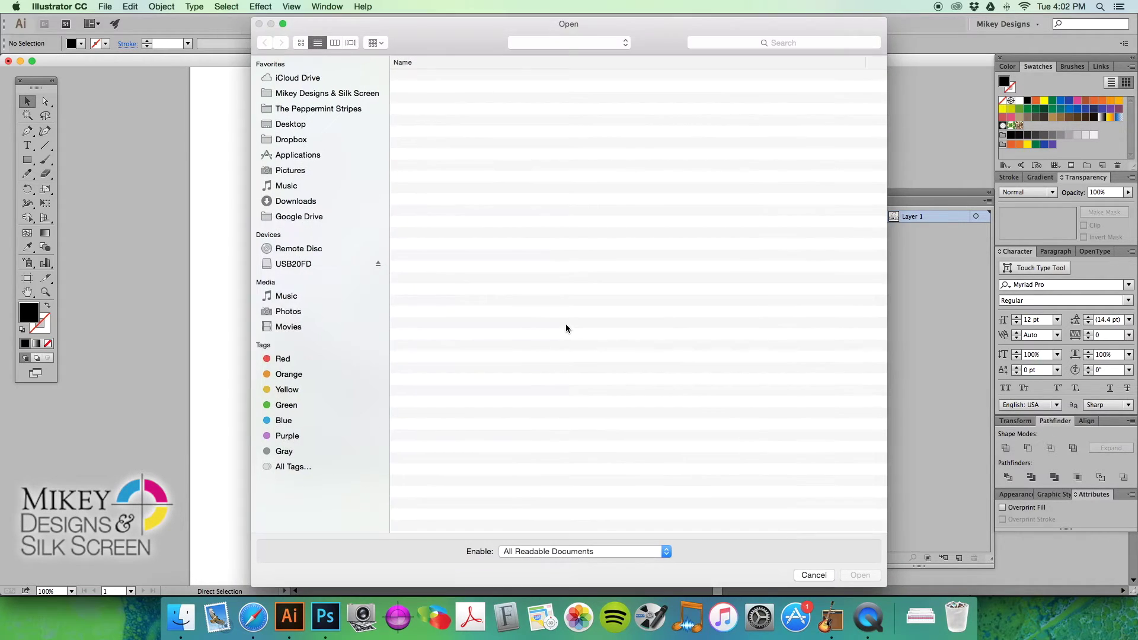
left_click(336, 94)
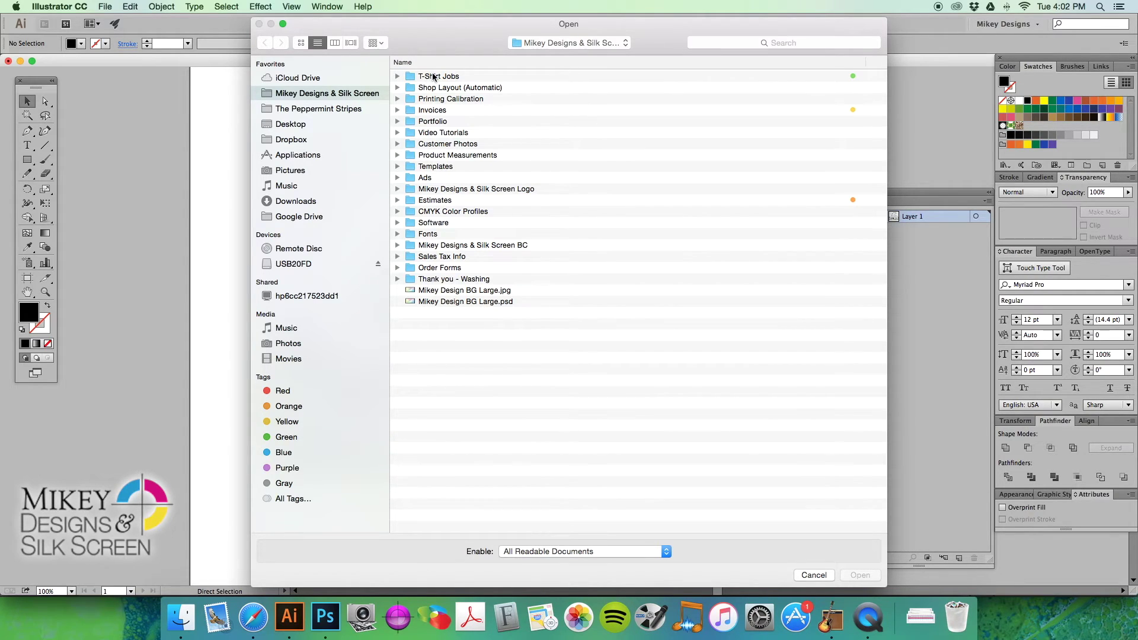
double_click(438, 166)
double_click(442, 89)
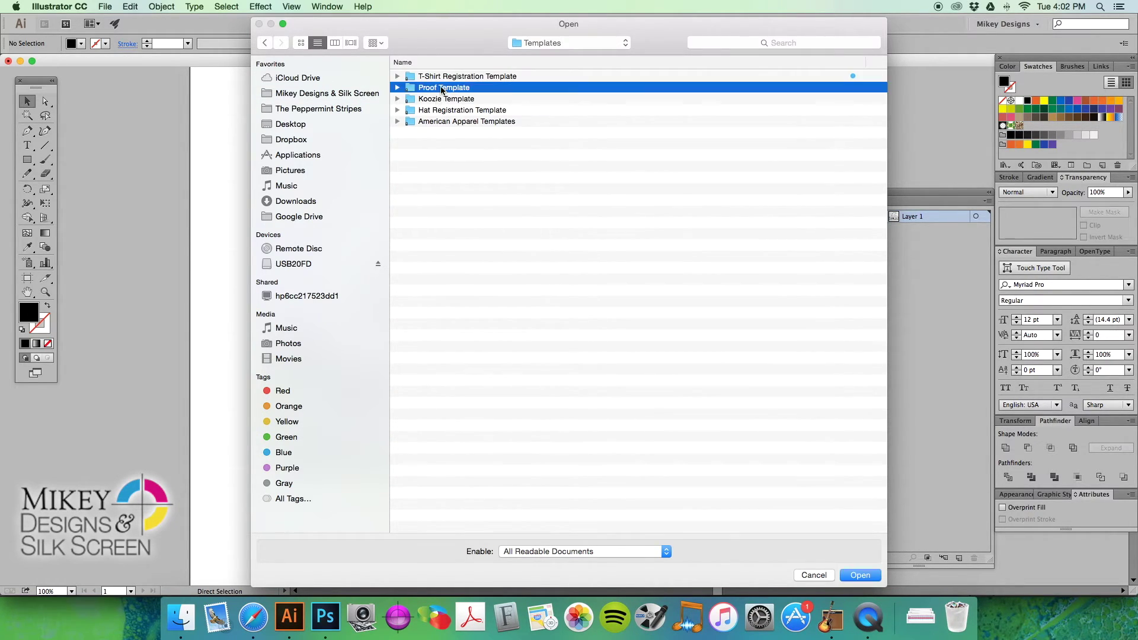
double_click(462, 76)
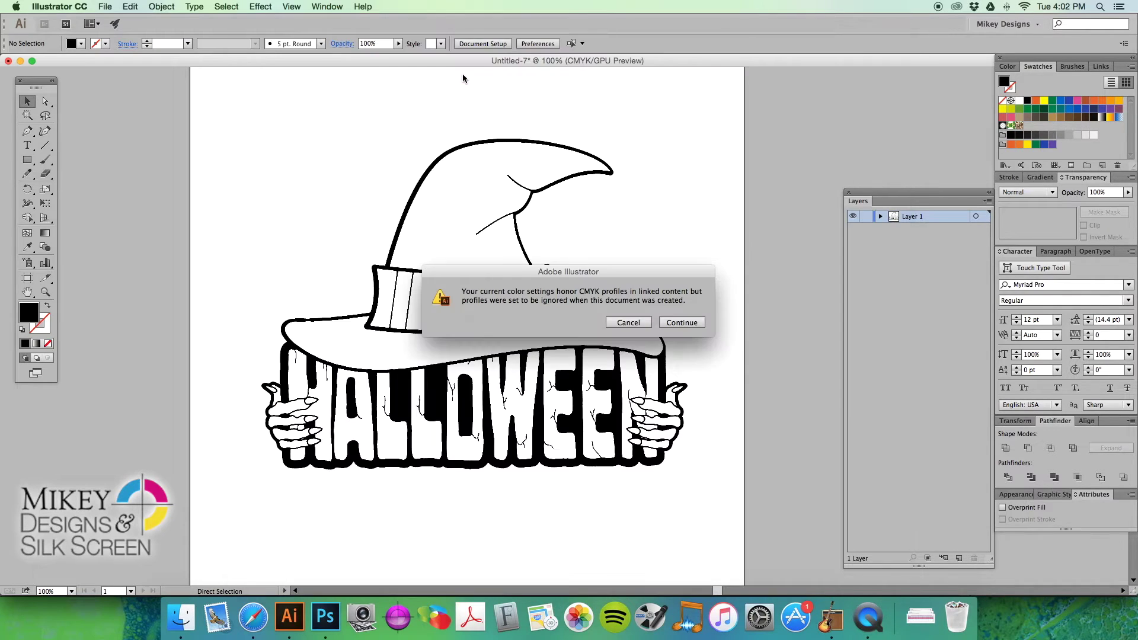
left_click(682, 323)
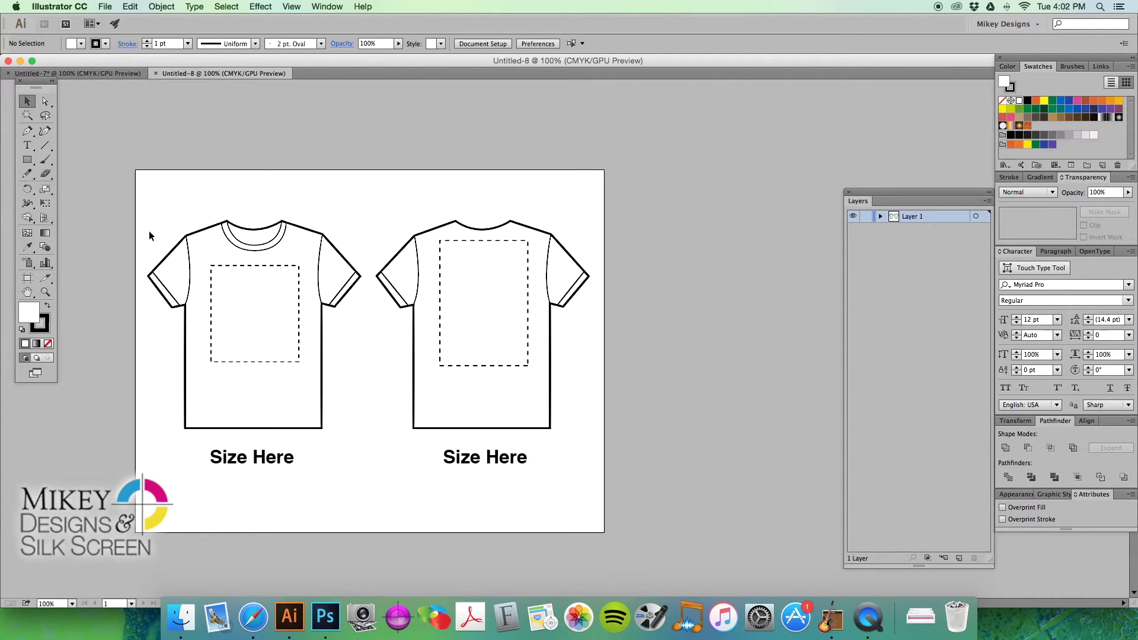
Step: Paste the template's T-shirt outline into the Halloween document and enlarge it around the artwork
left_click_drag(162, 214, 375, 291)
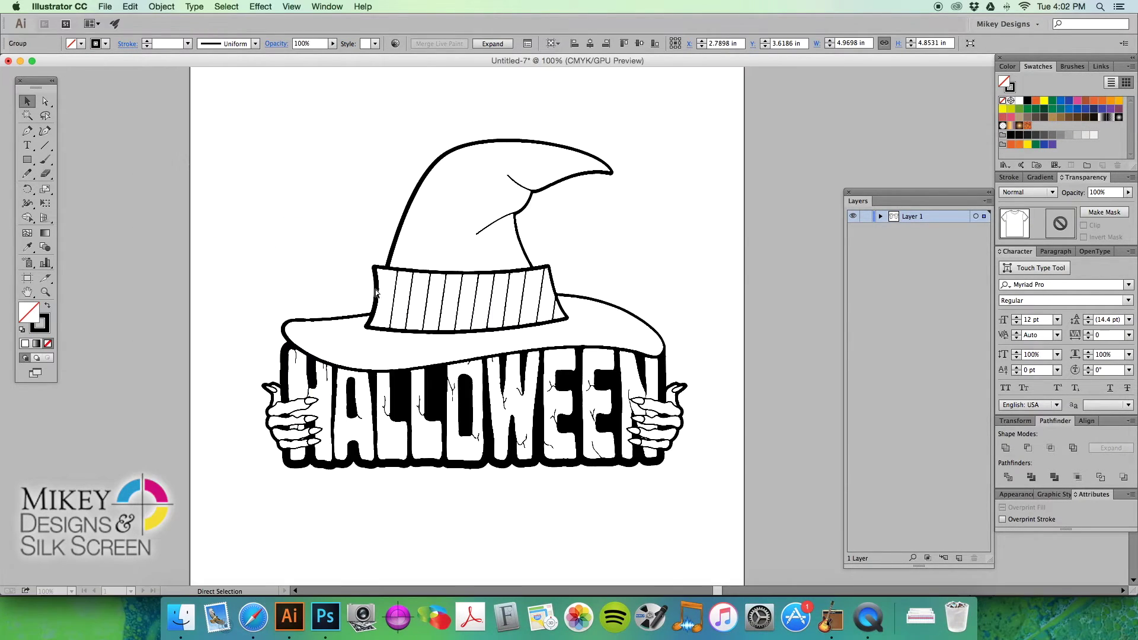
left_click(414, 157)
key("super+0")
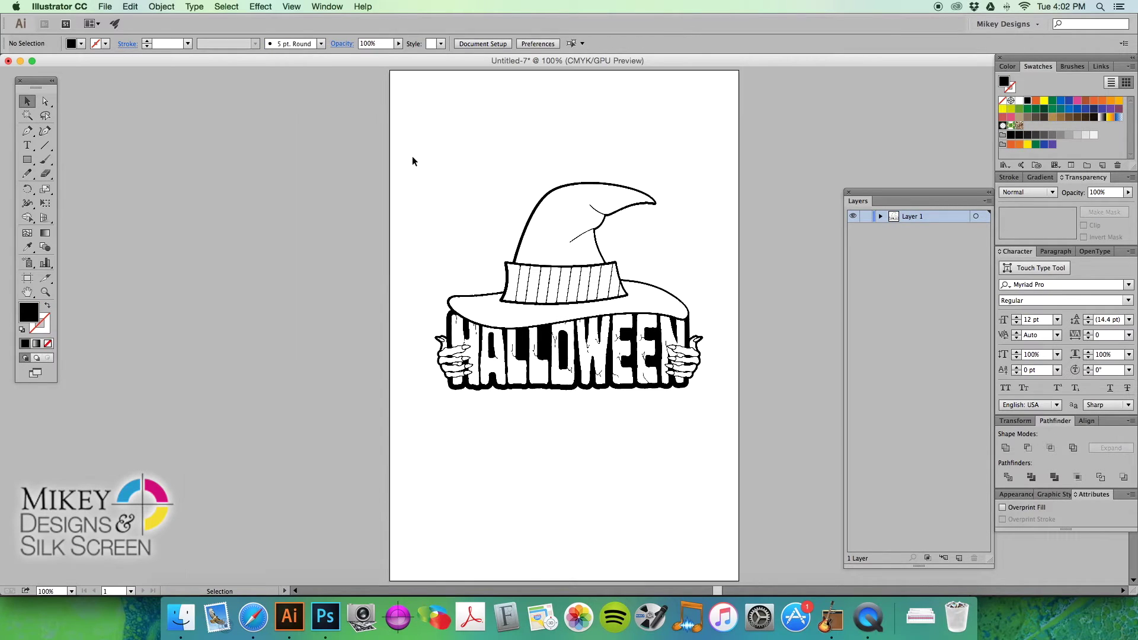
key("super+v")
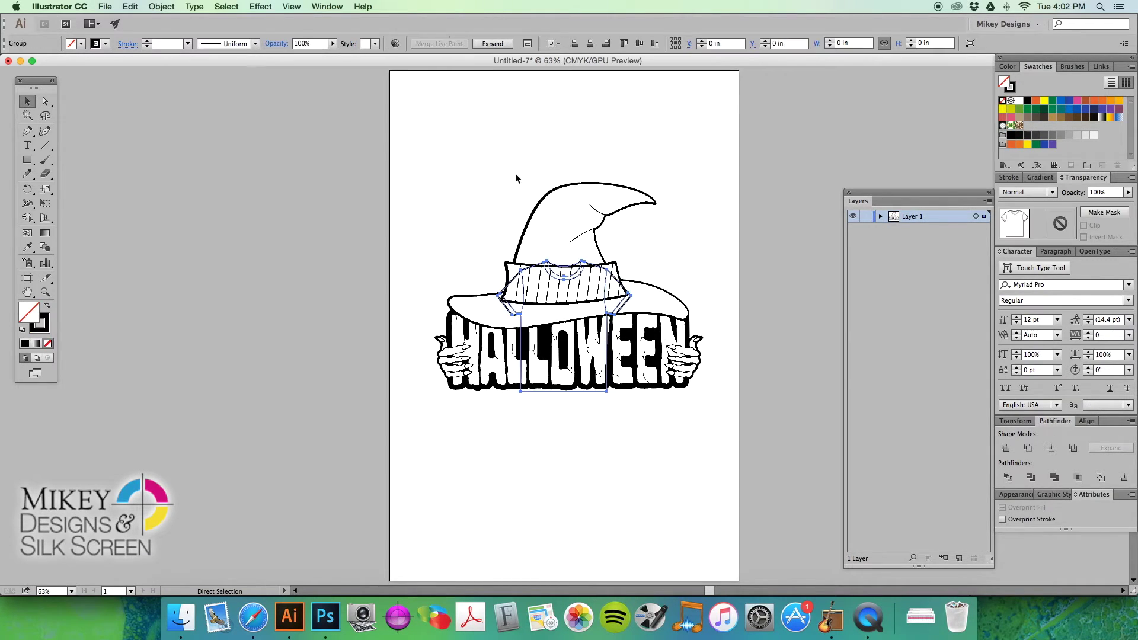
left_click_drag(633, 262, 725, 170)
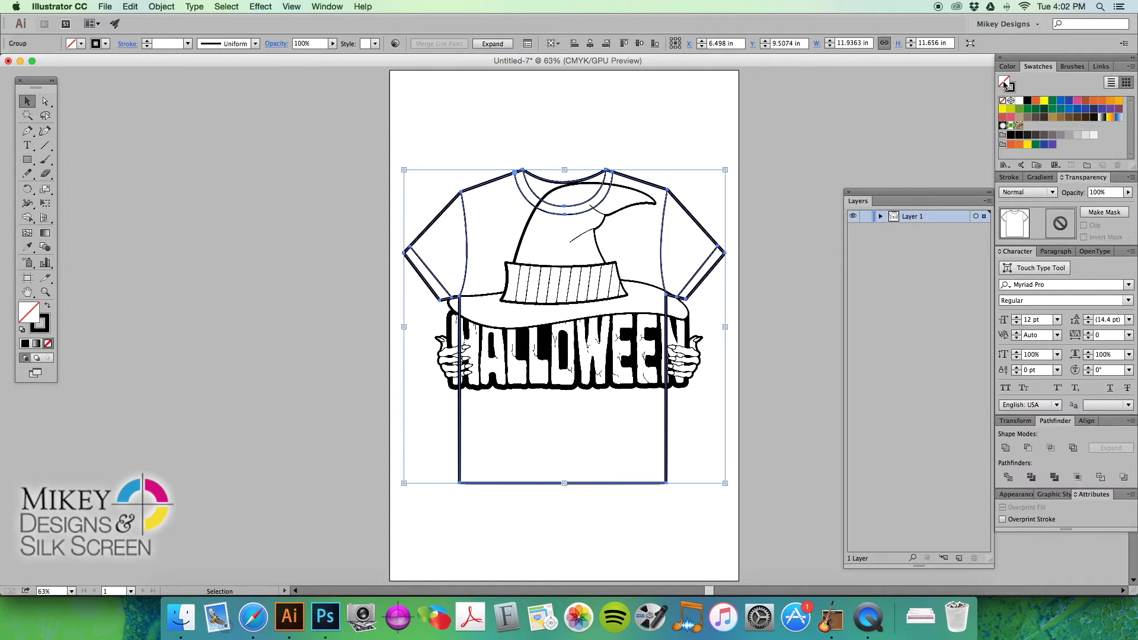
Step: Give the T-shirt a black fill and grey stroke, and send it behind the artwork
left_click(1027, 101)
left_click(1010, 88)
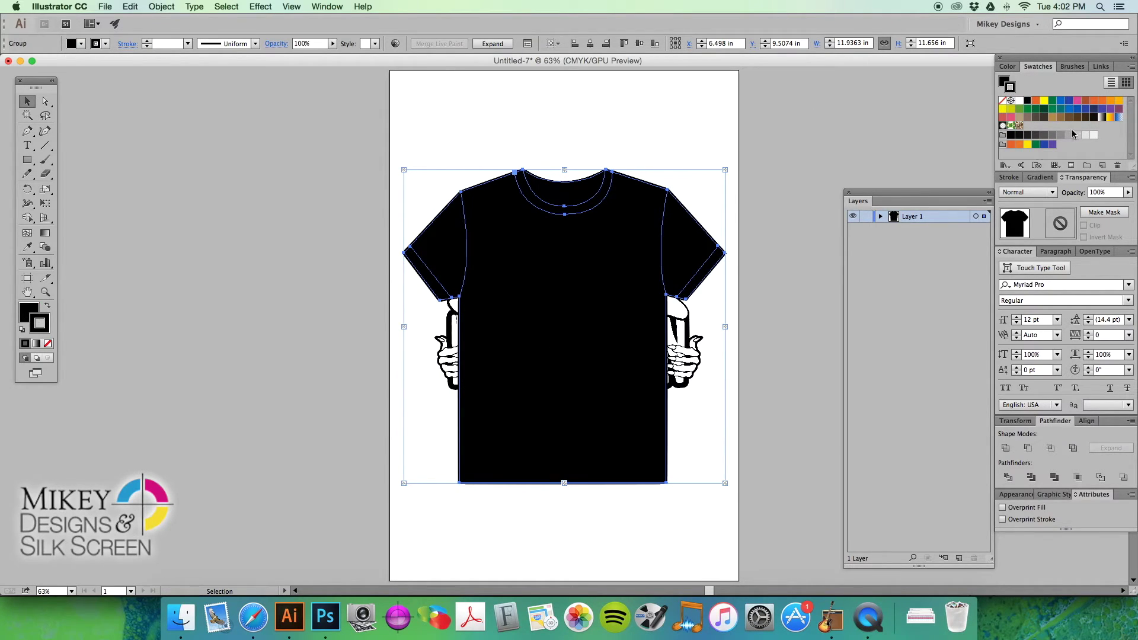
left_click(1068, 135)
left_click(619, 113)
left_click(547, 258)
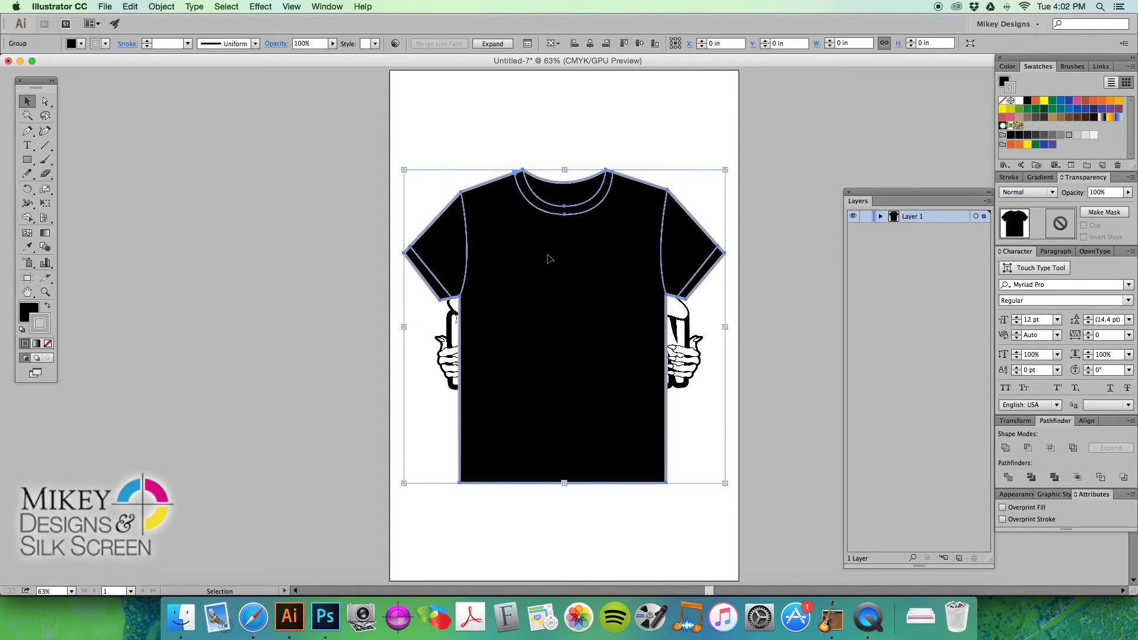
key("super+shift+bracketleft")
Step: Shrink the Halloween art onto the shirt's chest and center the view on the design
left_click(573, 260)
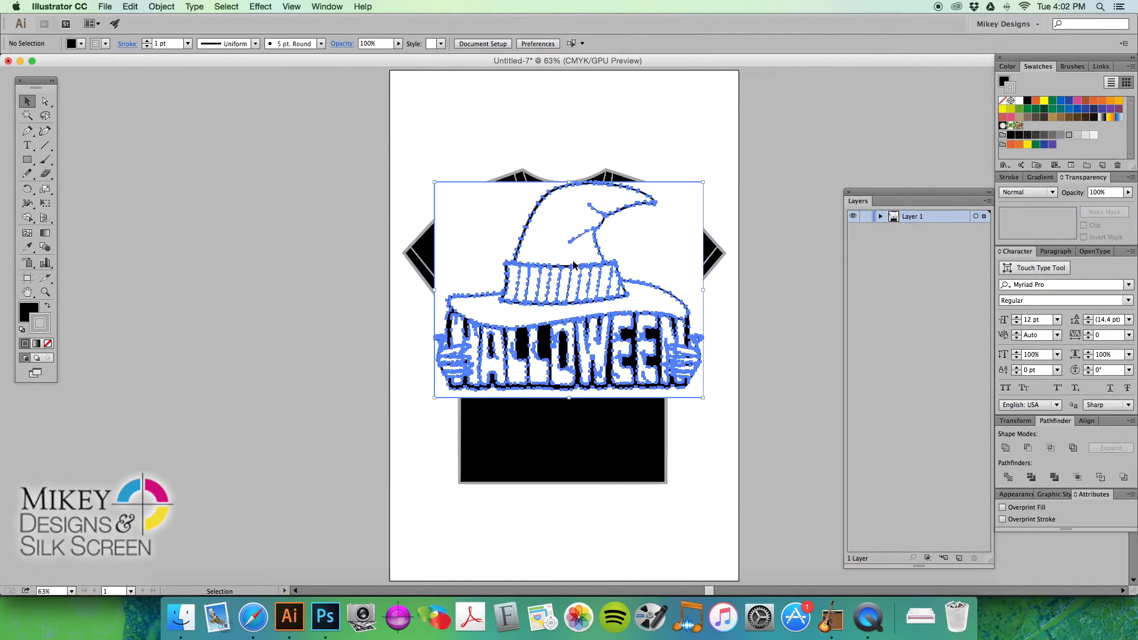
left_click_drag(435, 184, 498, 233)
left_click(605, 140)
left_click(592, 266)
left_click(678, 151)
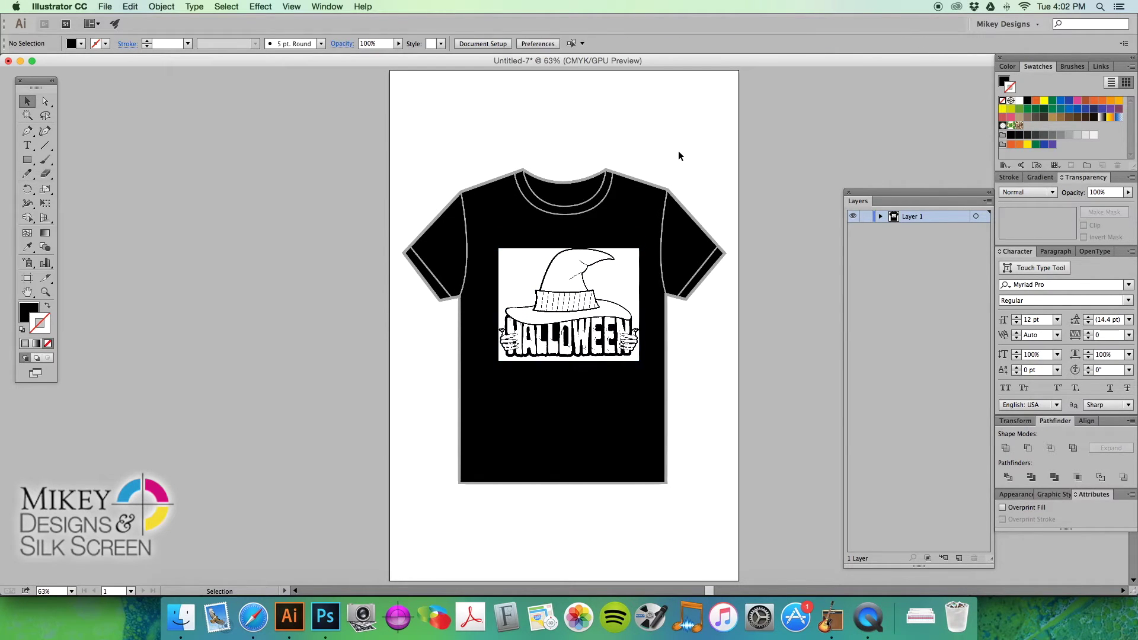
left_click_drag(439, 173, 693, 392)
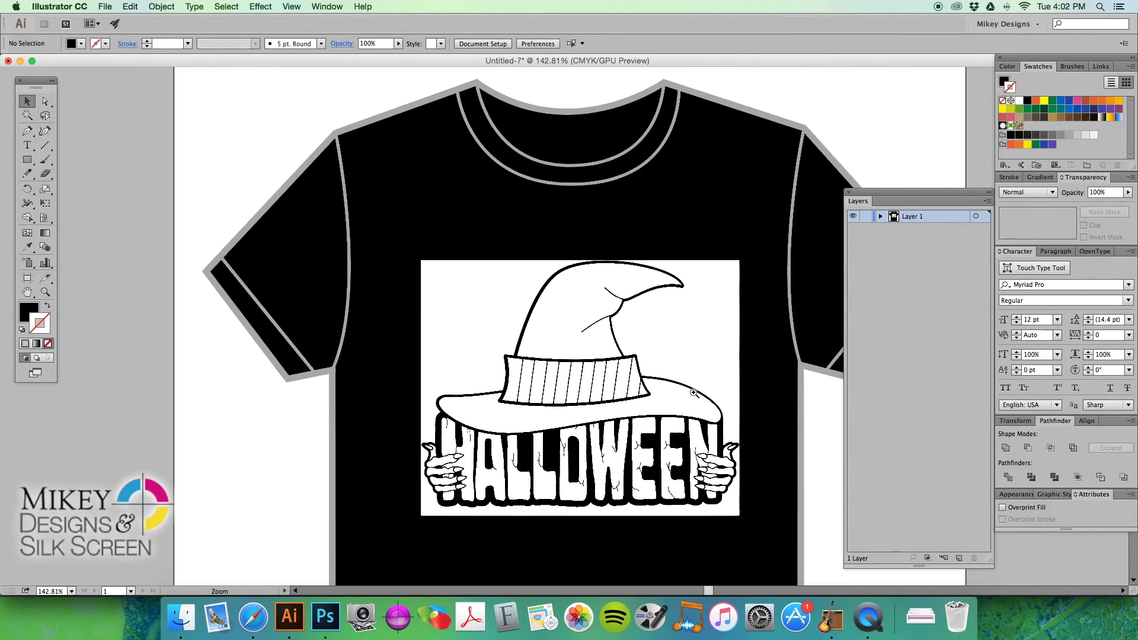
left_click(688, 327)
left_click(835, 122)
left_click_drag(607, 328, 577, 274)
Step: Pick the art's white shape with Direct Selection, select all same-fill shapes, and delete them
key("a")
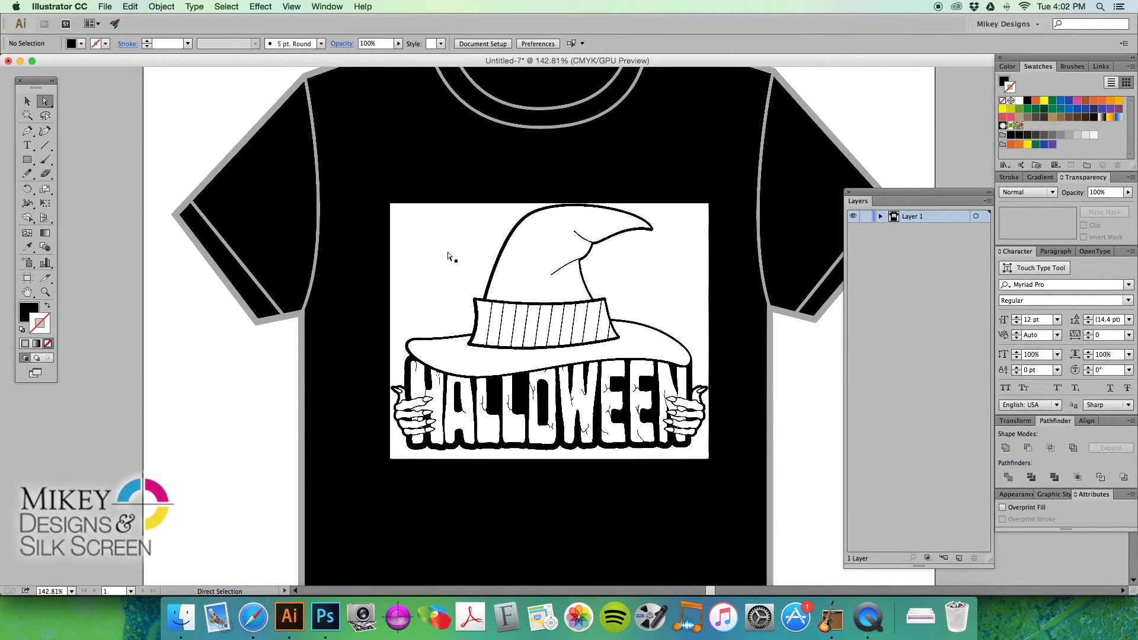
left_click(449, 254)
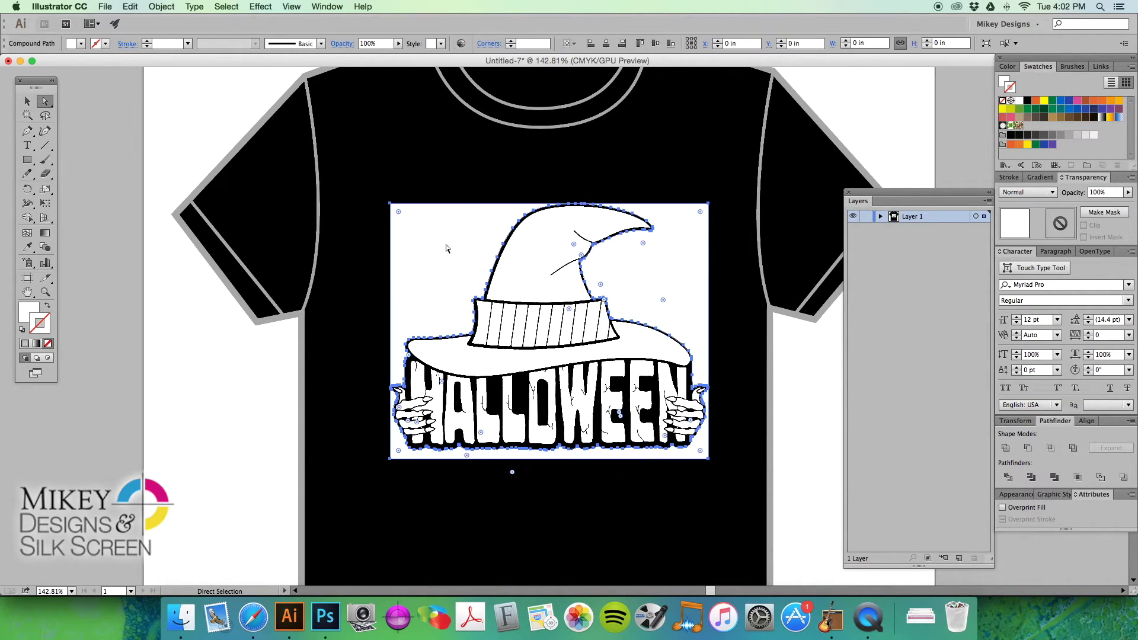
left_click(227, 7)
mouse_move(238, 119)
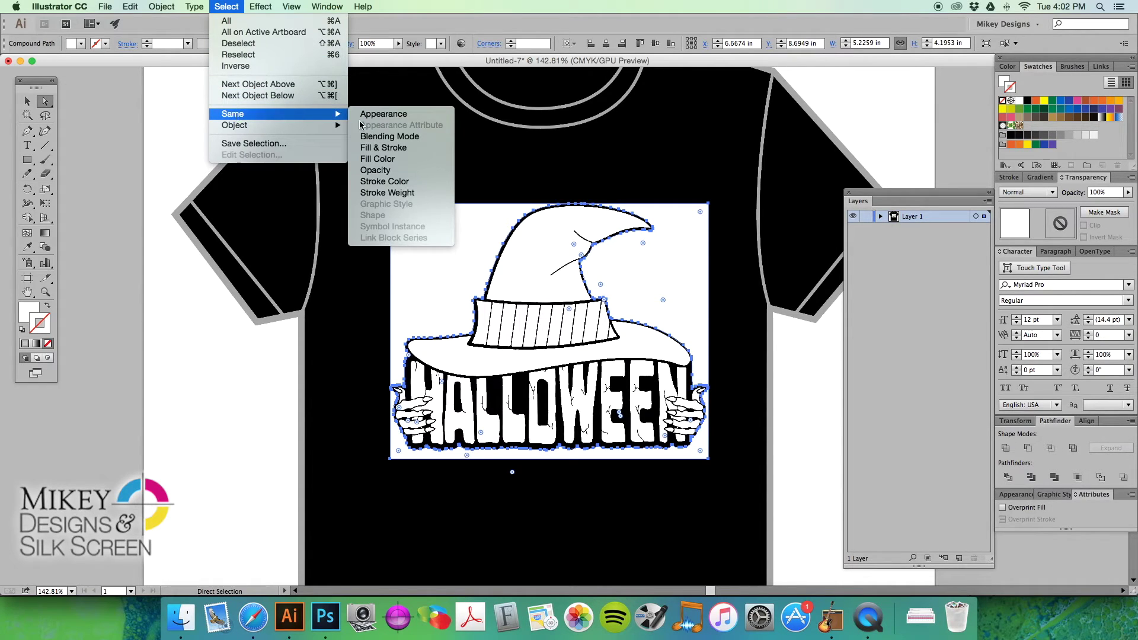
left_click(379, 159)
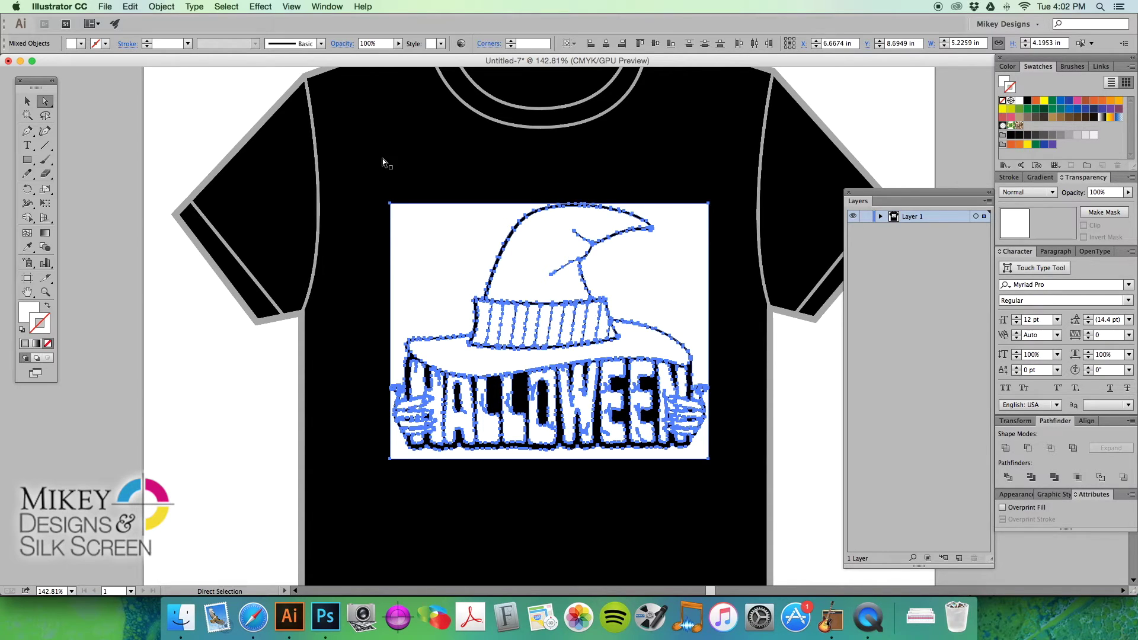
key("Delete")
Step: Move the hidden black Halloween artwork off the shirt onto the pasteboard
key("v")
left_click(574, 286, "alt+super")
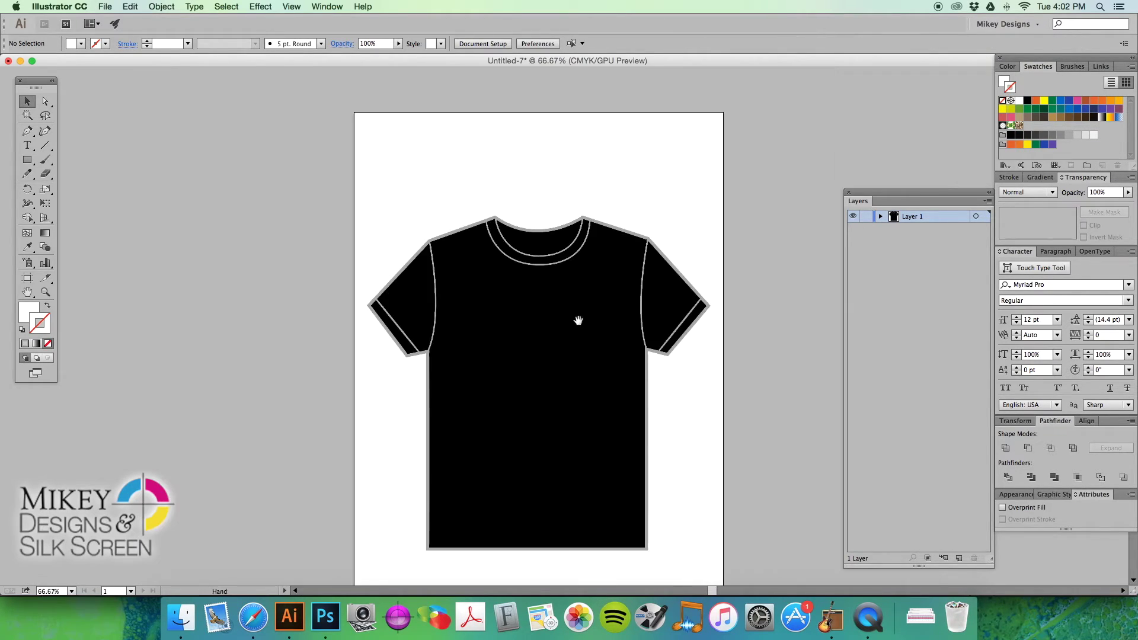
left_click_drag(464, 310, 737, 321)
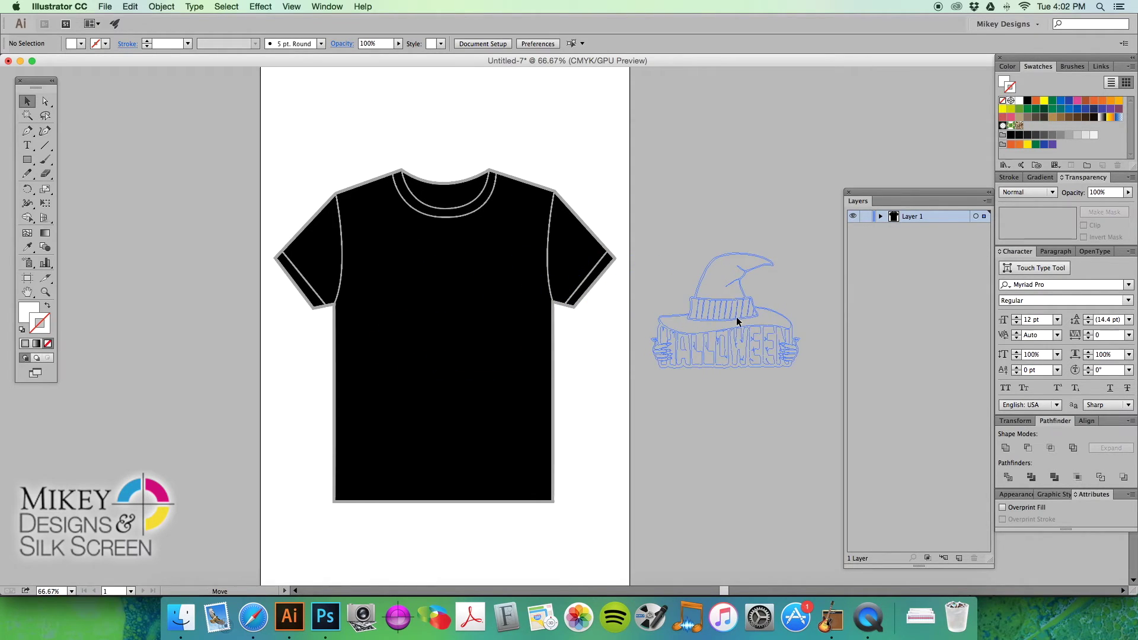
left_click(724, 170)
scroll(710, 287, "right", 2)
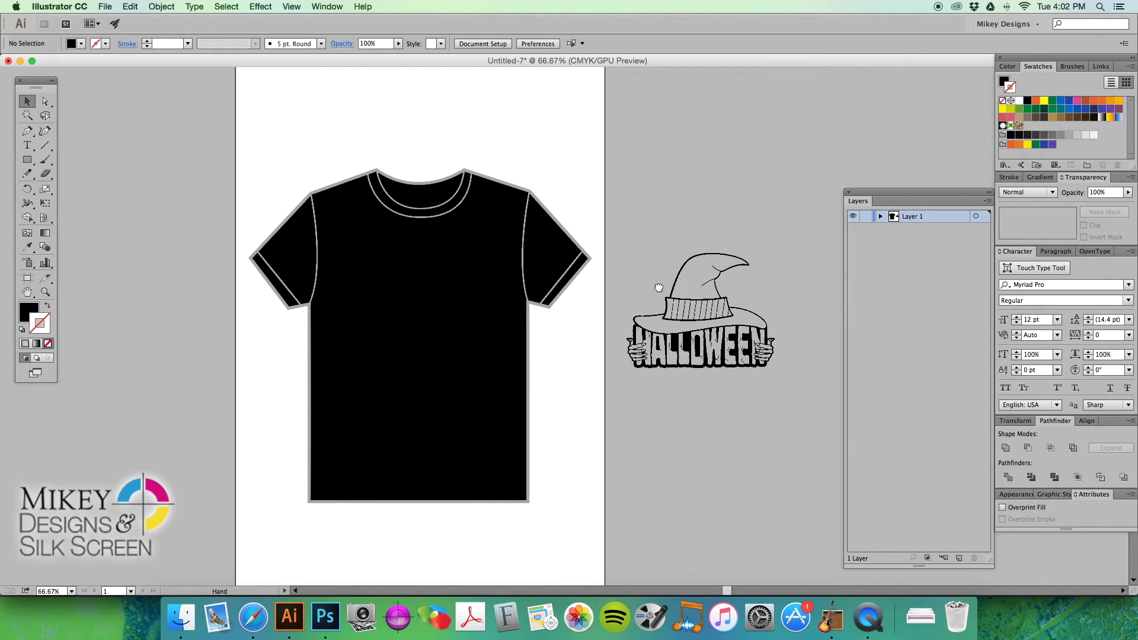
Step: Fill the Halloween artwork with an orange swatch
left_click(681, 347)
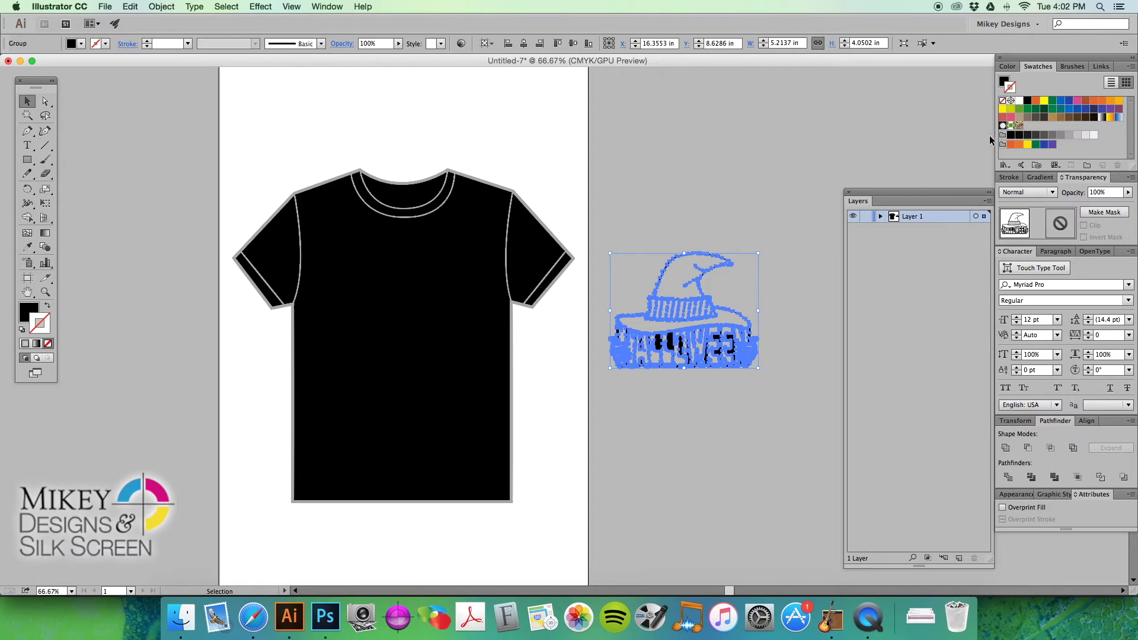
left_click(1003, 81)
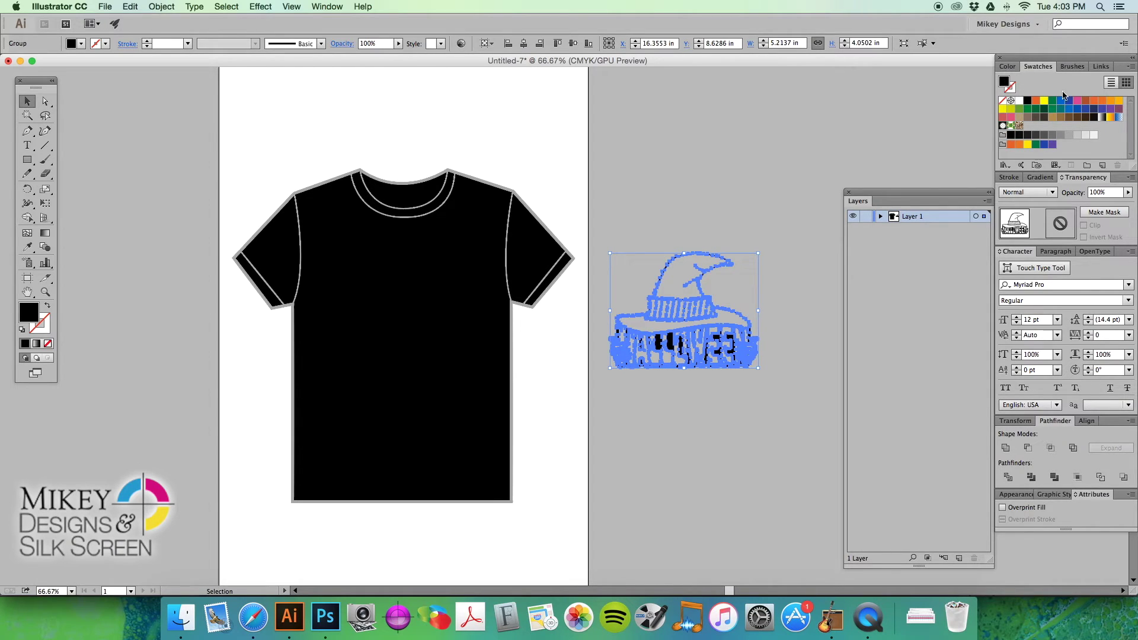
left_click(1110, 100)
Step: Move the orange artwork onto the shirt's chest and center the view on it
left_click(639, 383)
left_click_drag(613, 347, 326, 333)
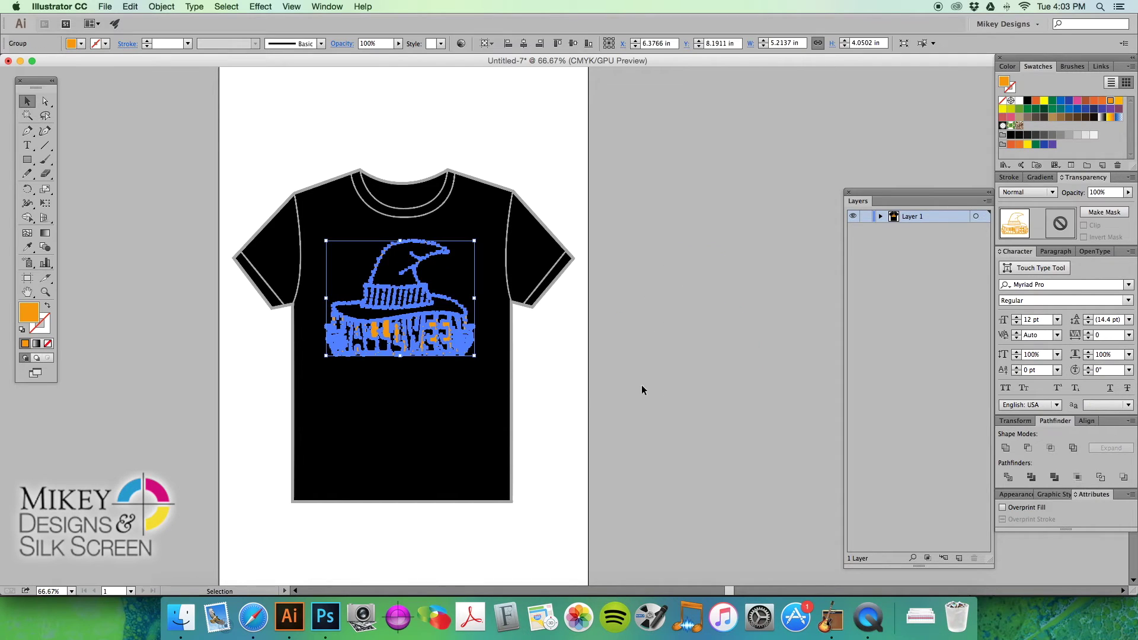
left_click(641, 389)
scroll(274, 183, "up", 3)
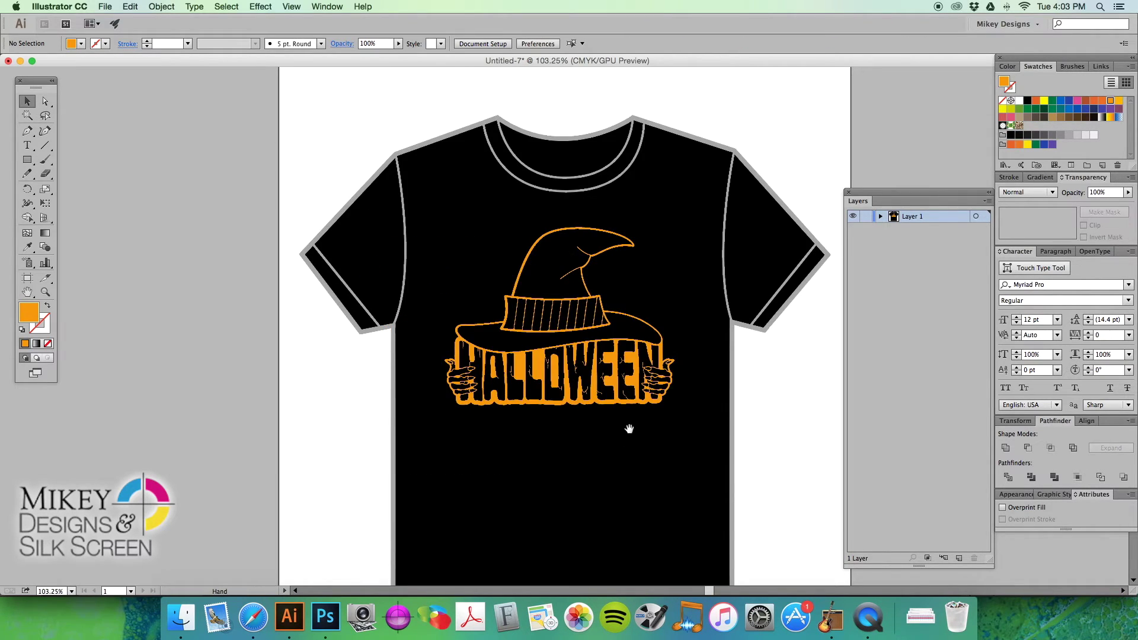
left_click_drag(629, 429, 602, 417)
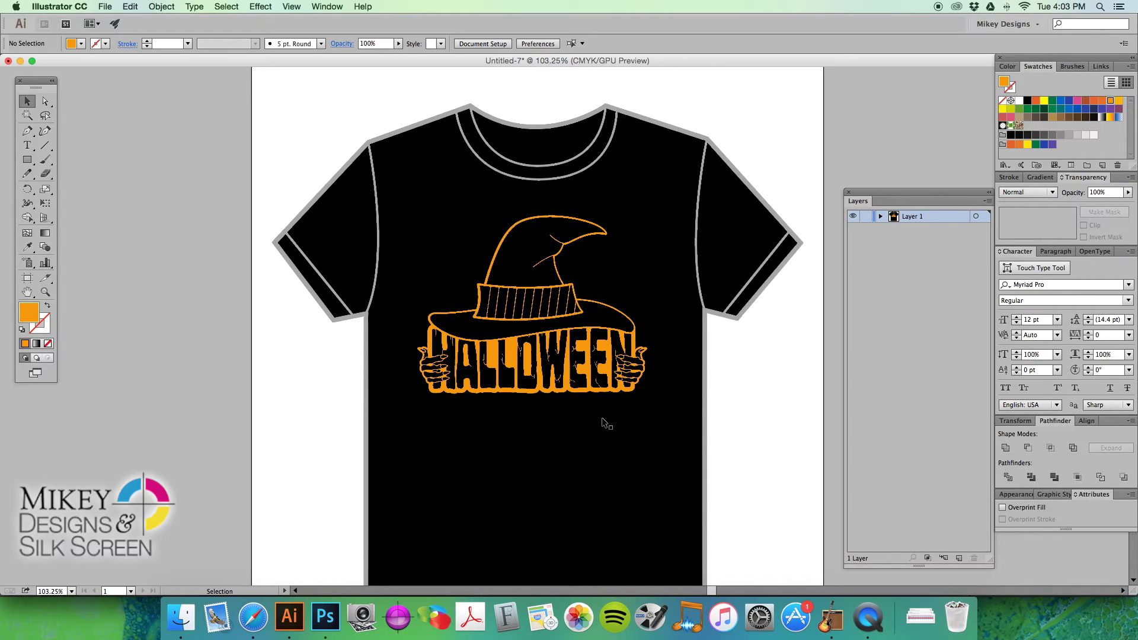
left_click(528, 352)
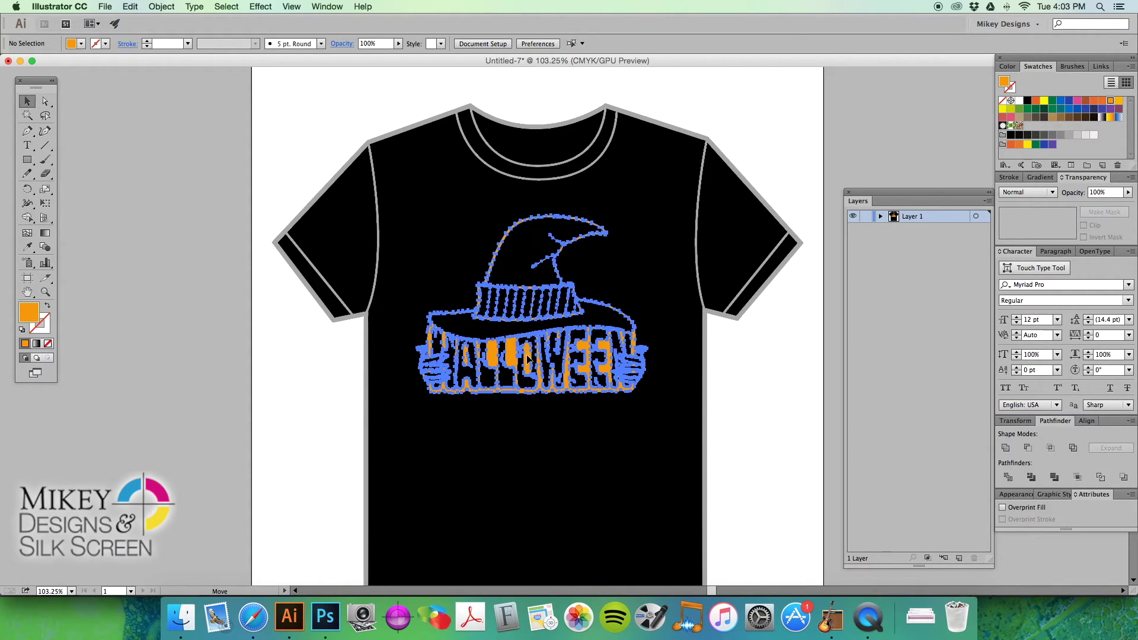
left_click(778, 352)
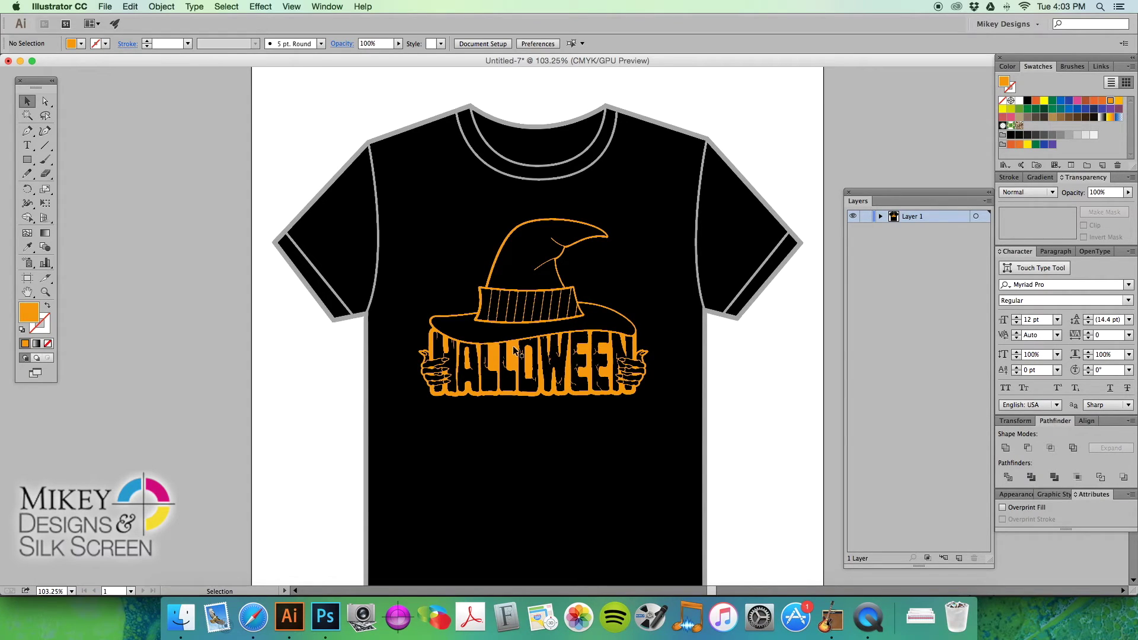
scroll(514, 351, "down", 4)
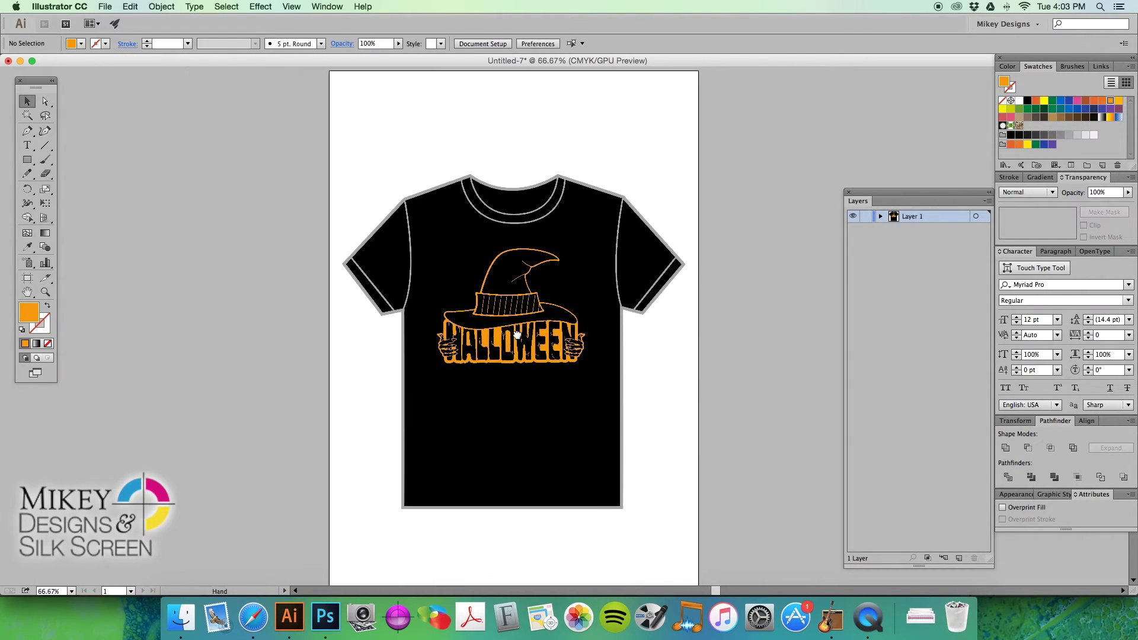
left_click_drag(516, 335, 485, 337)
Step: Delete the black T-shirt and turn the Halloween artwork's fill back to black
left_click(563, 234)
key("Delete")
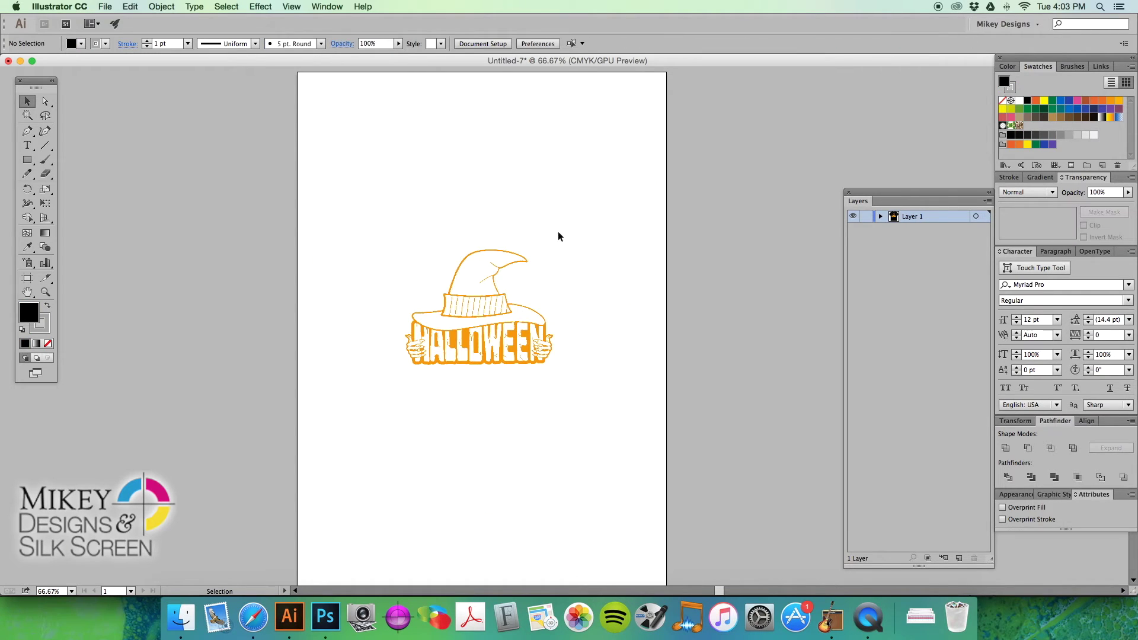
left_click(482, 336)
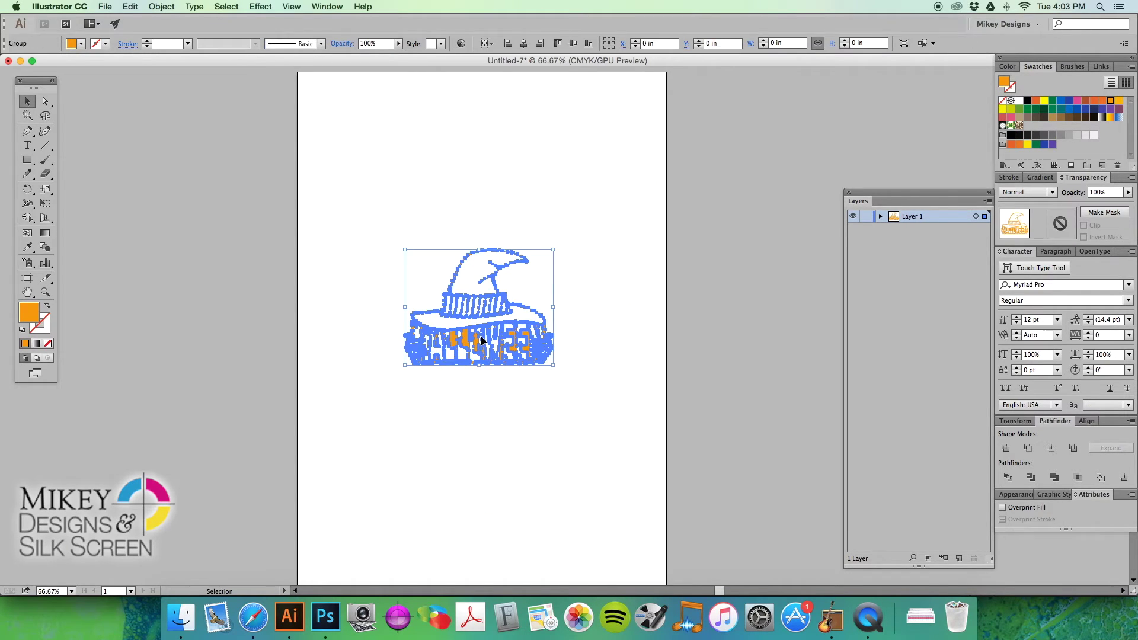
left_click(1027, 101)
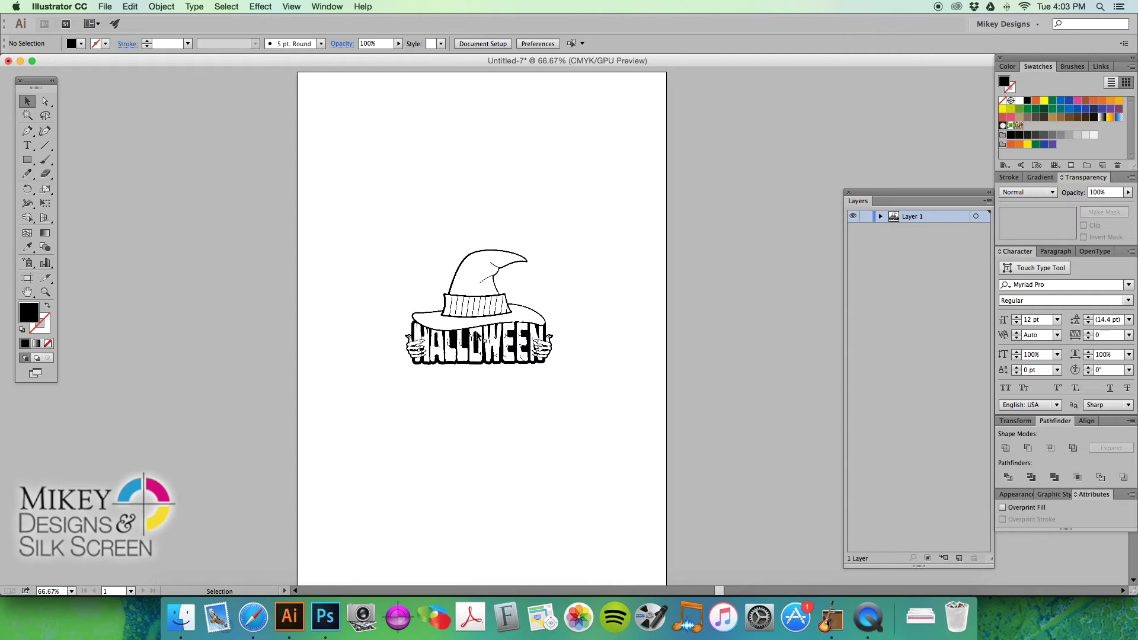
Step: Resize the HALLOWEEN artwork to 10 in wide and deselect it
left_click(785, 43)
type("10")
key("Return")
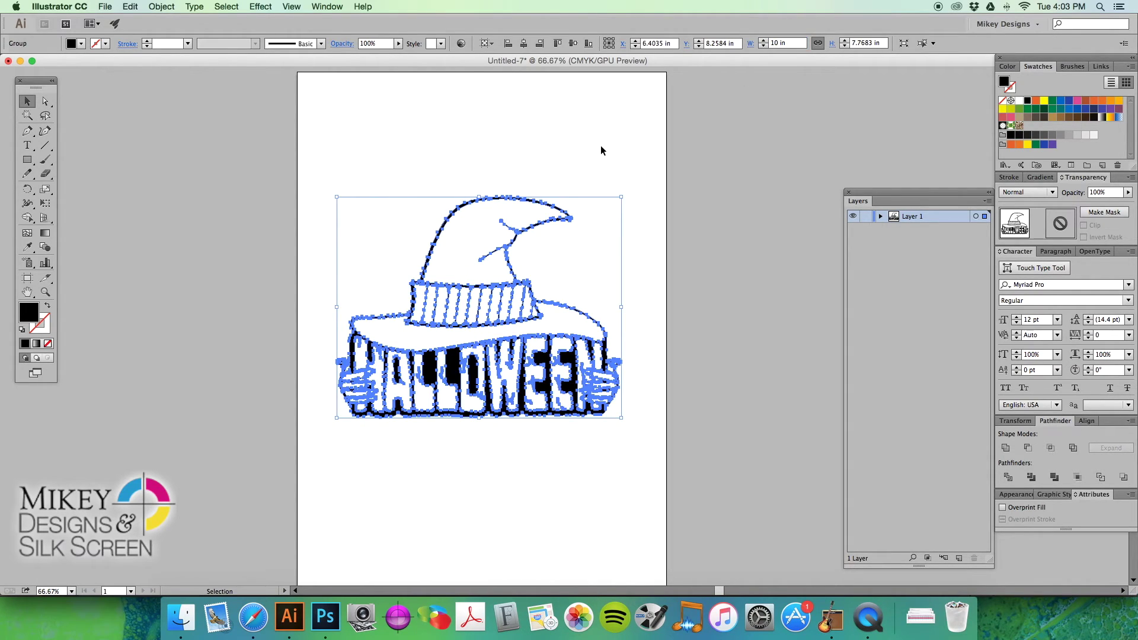
left_click(592, 133)
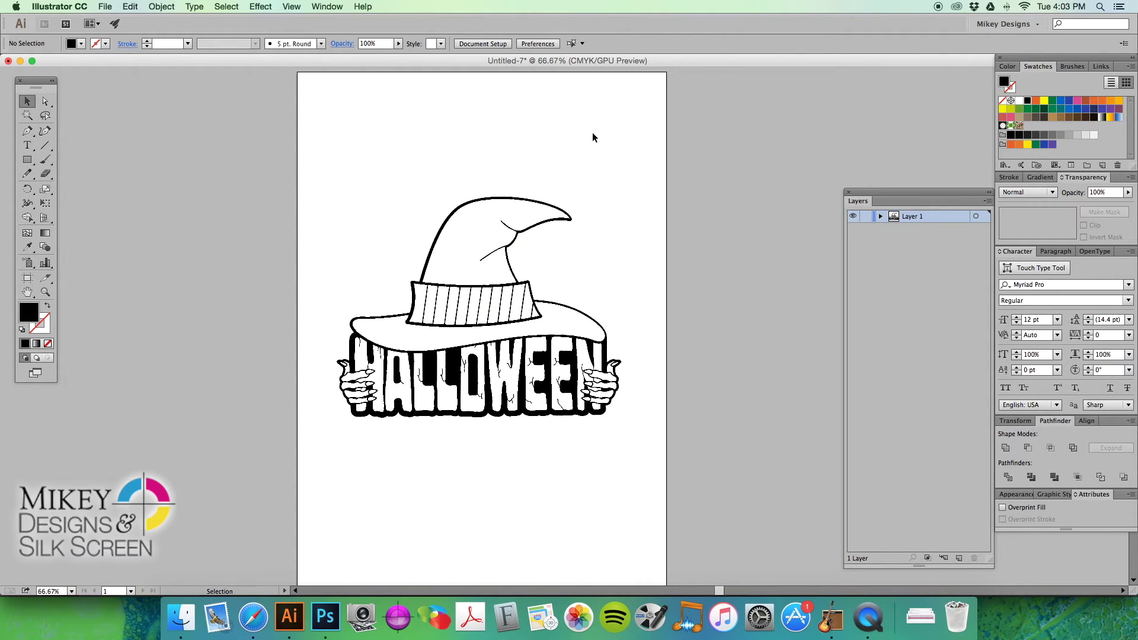
left_click(469, 388)
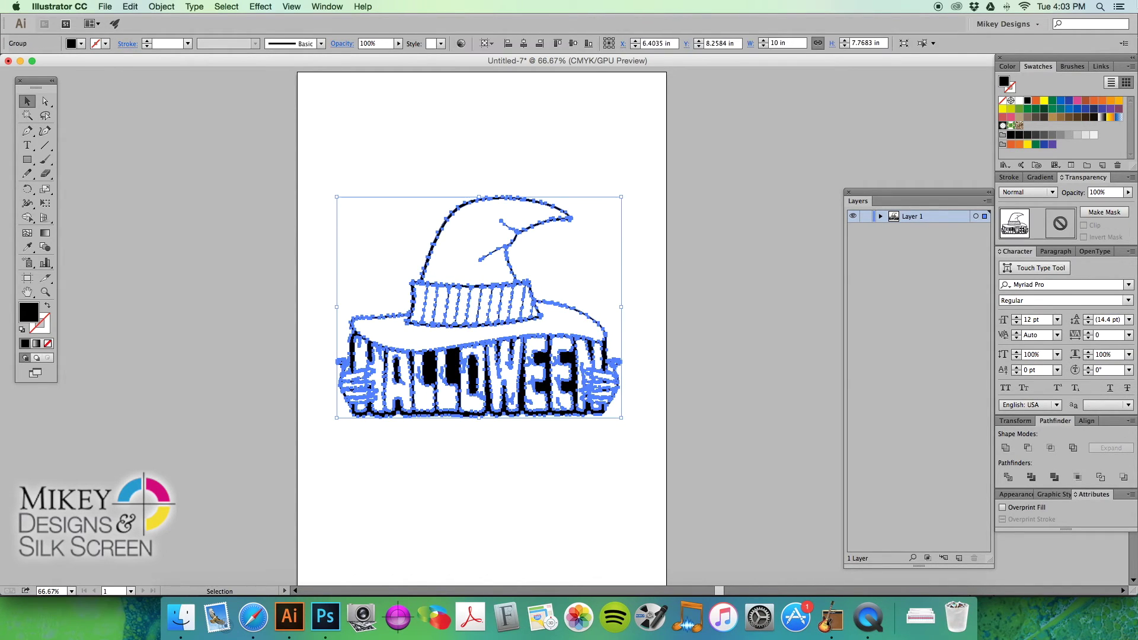
key("super+shift+a")
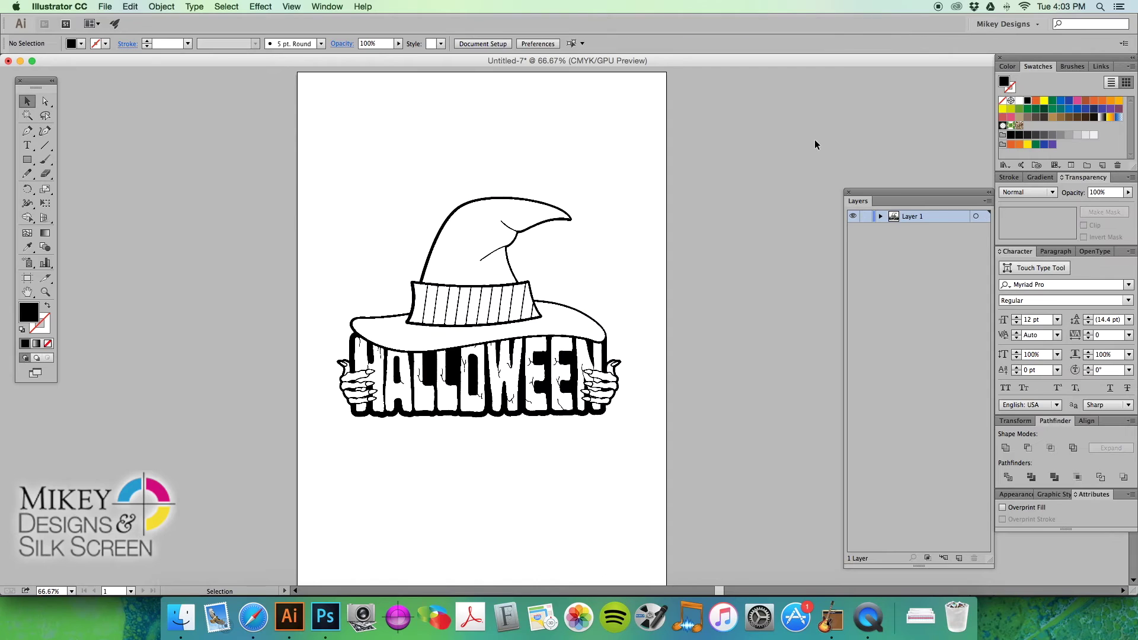
key("super+p")
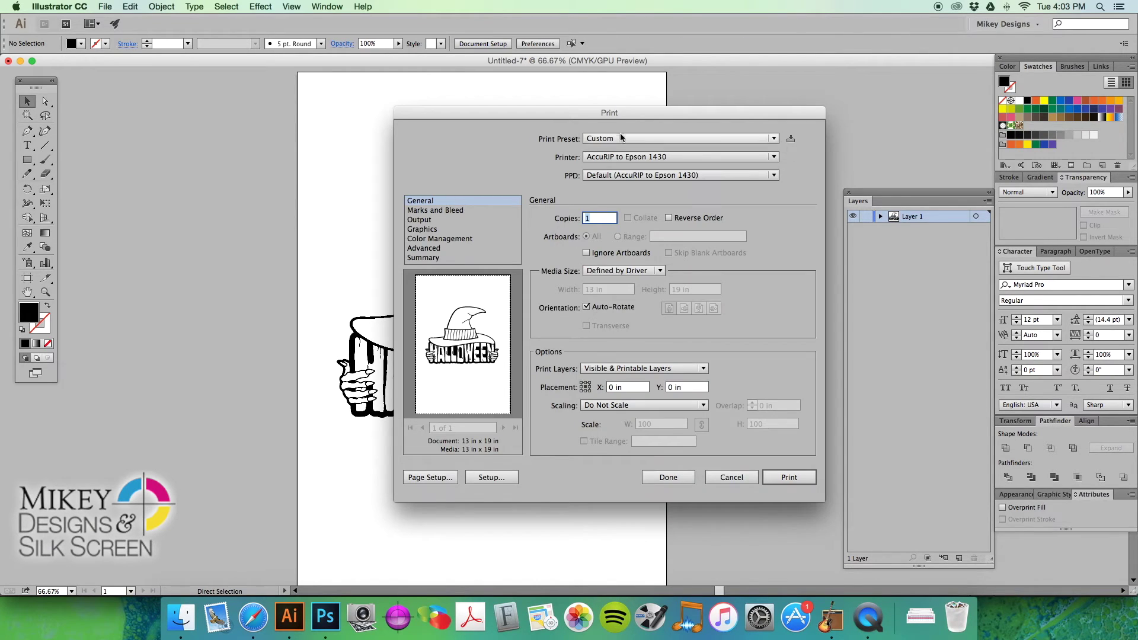
Step: Set the Print Output mode to Separations (Host-Based) and close with Done
left_click(431, 220)
left_click(615, 217)
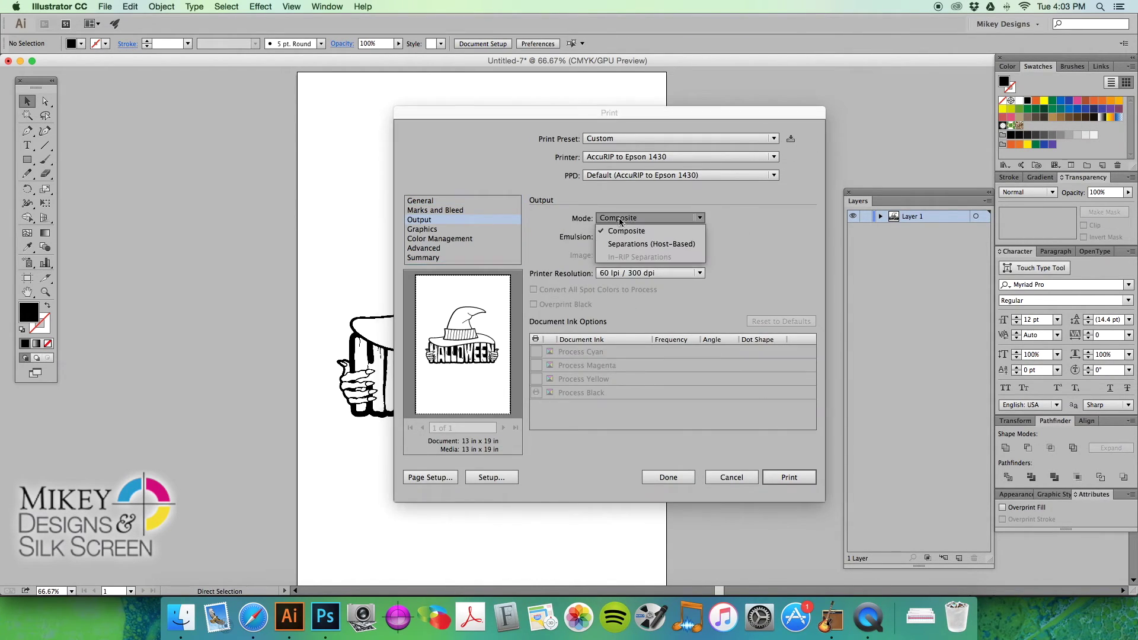
left_click(619, 236)
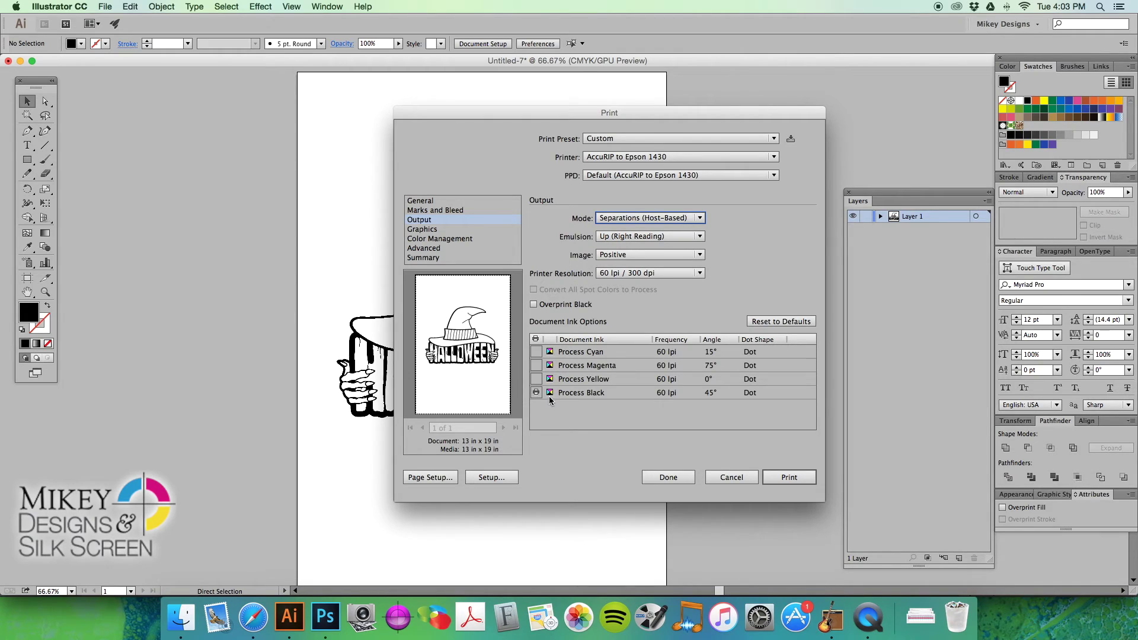
left_click(668, 477)
Step: Undo four times until the traced artwork is gone and the bare black T-shirt returns
key("super+z")
key("super+z")
key("super+z")
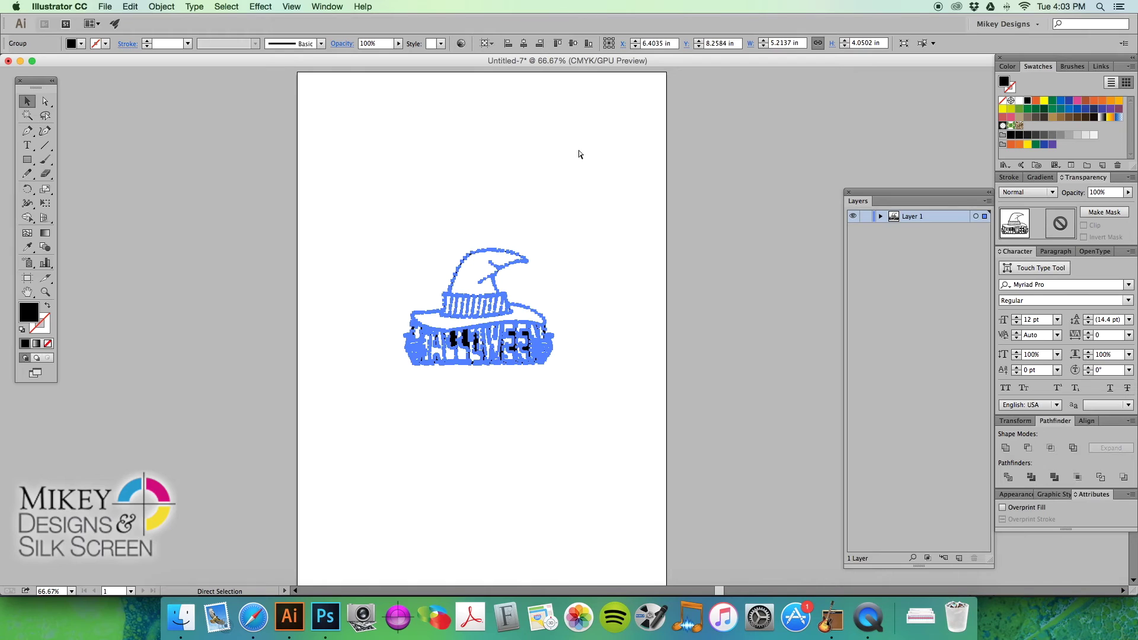
key("super+z")
key("super+z")
key("super+z")
key("super+z")
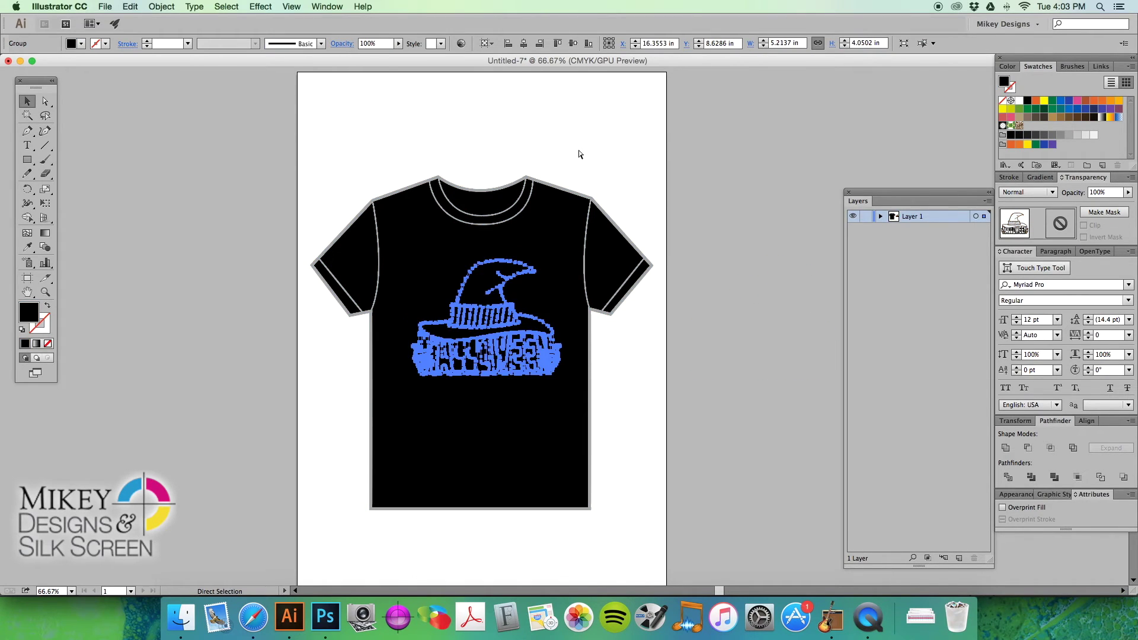
key("super+z")
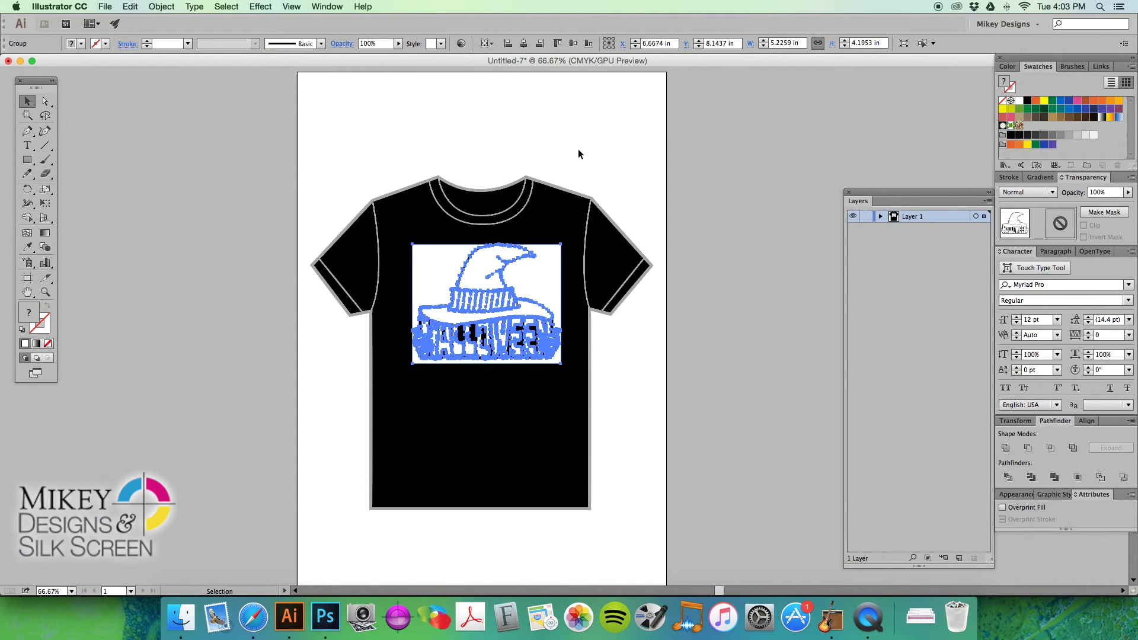
key("super+z")
Step: Place the Halloween clip-art TIFF from the Desktop onto the artboard
left_click(105, 6)
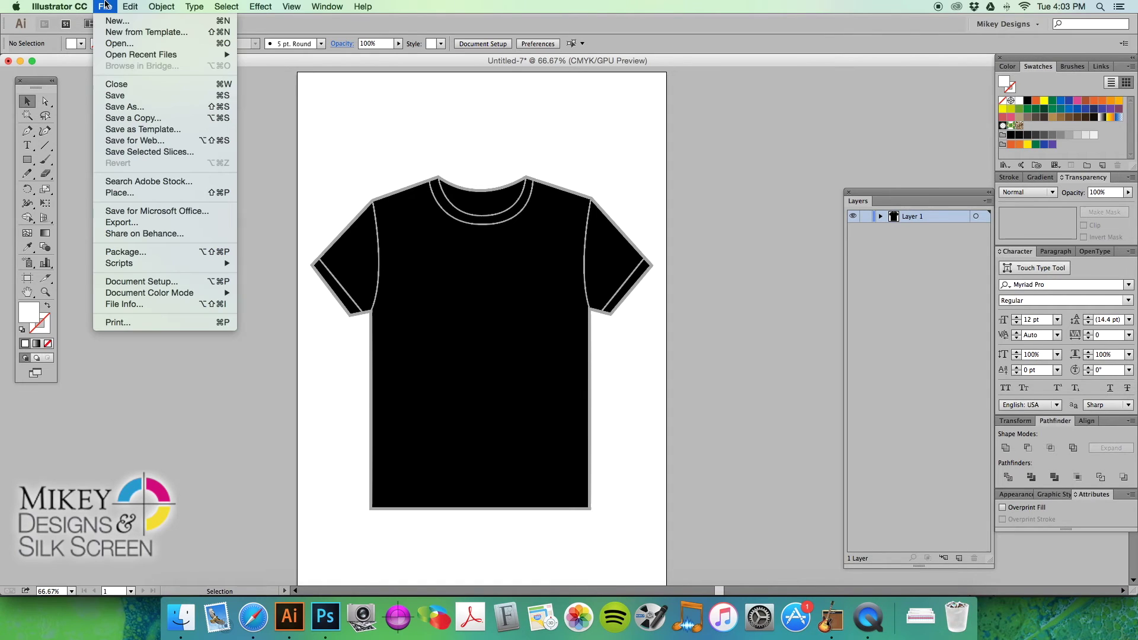
left_click(122, 194)
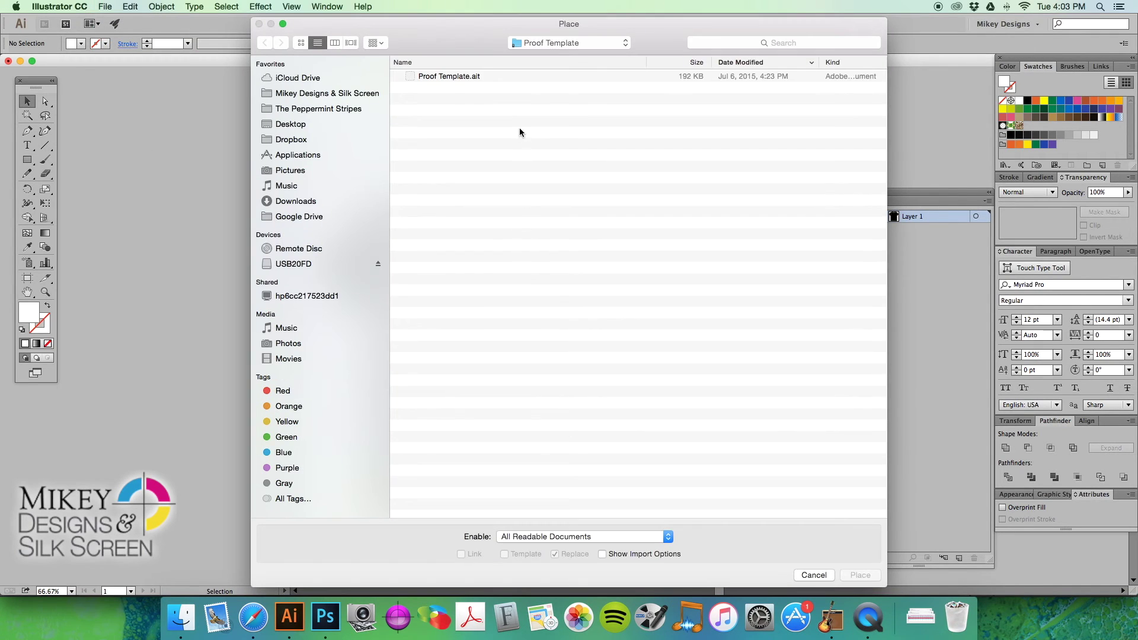
left_click(323, 95)
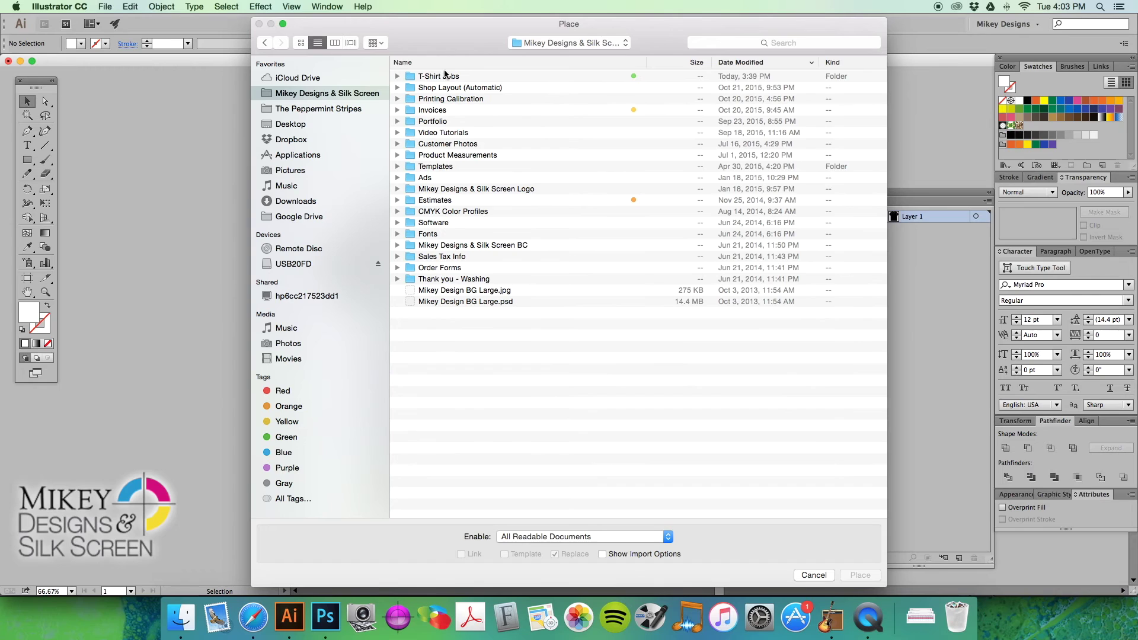
left_click(291, 124)
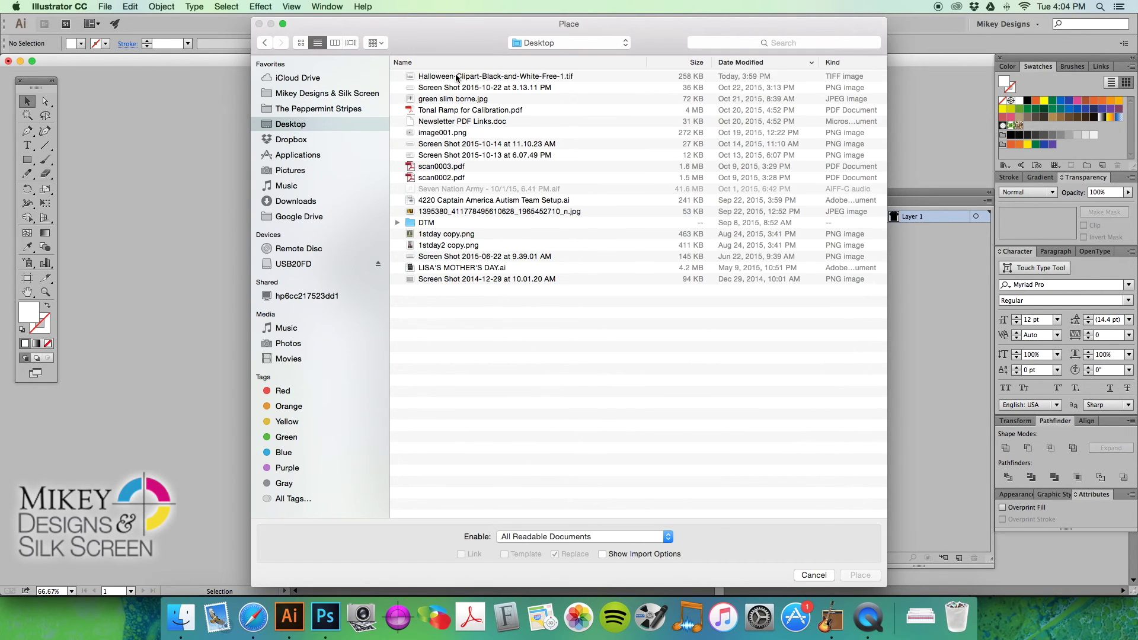
double_click(456, 76)
left_click(233, 123)
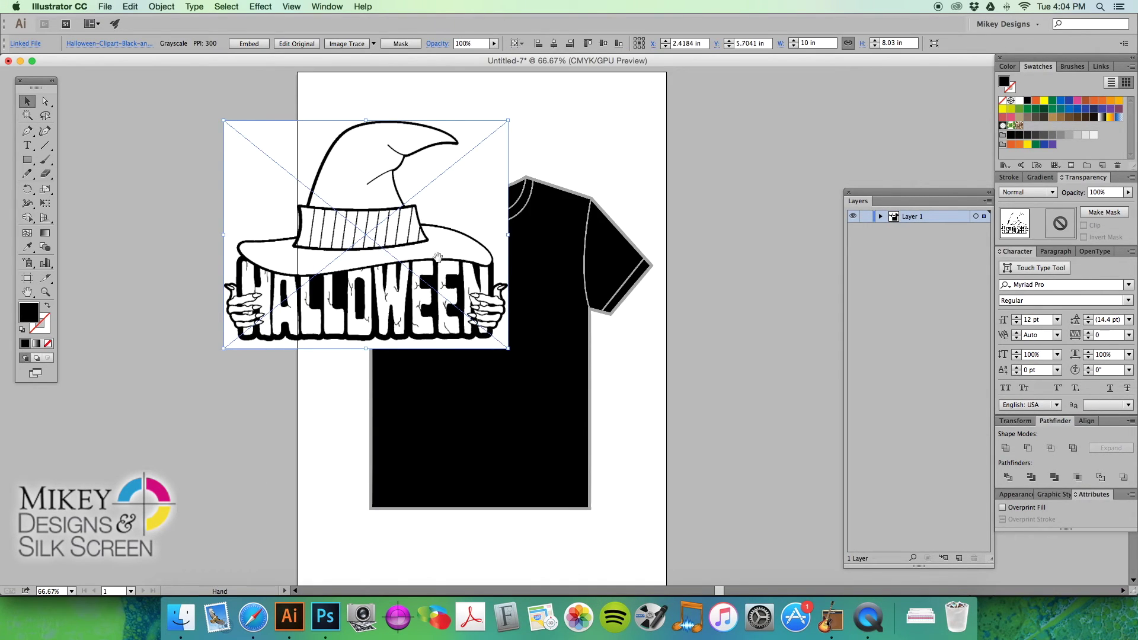
Step: Set the Halloween image beside the shirt and tint it orange, trying green before a lighter orange
scroll(257, 289, "right", 5)
left_click_drag(257, 289, 691, 283)
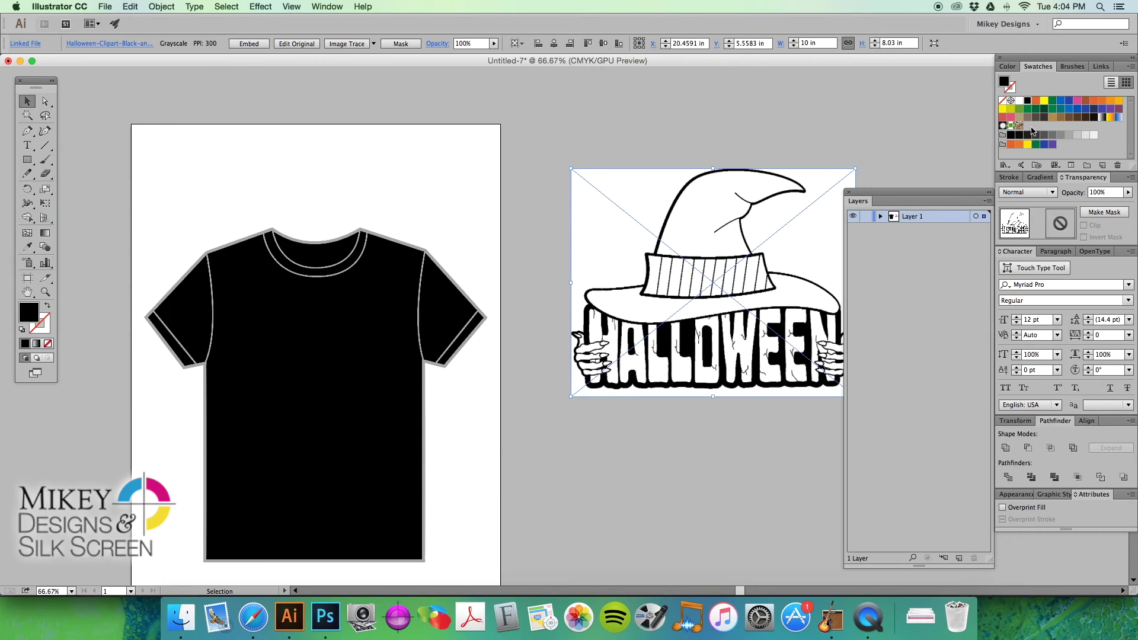
left_click_drag(729, 184, 704, 183)
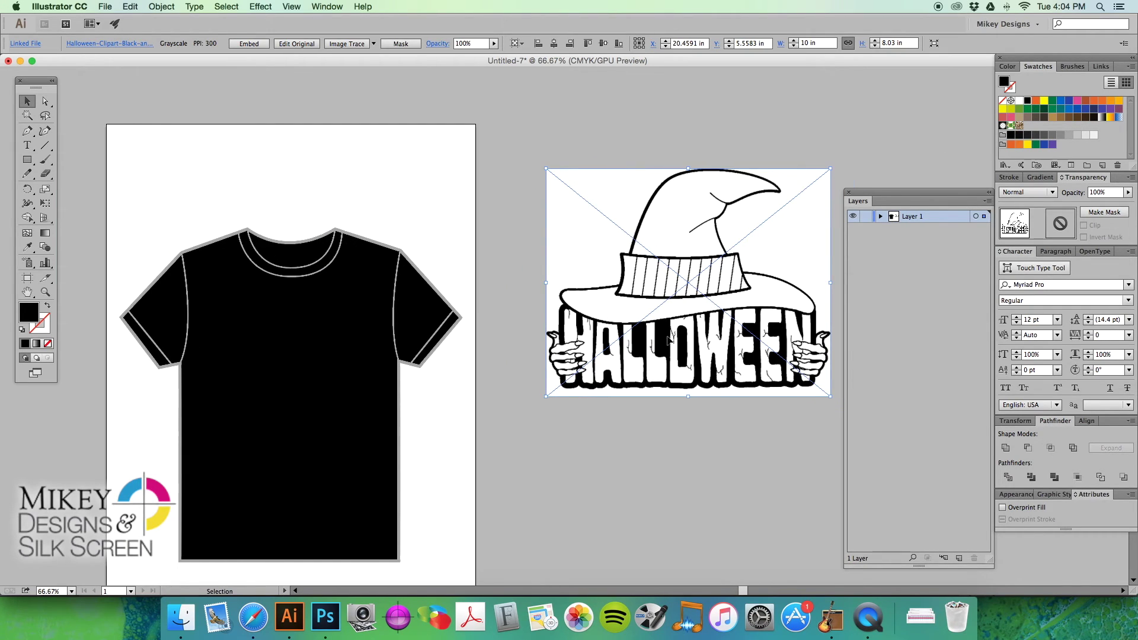
left_click(1035, 101)
left_click(1052, 102)
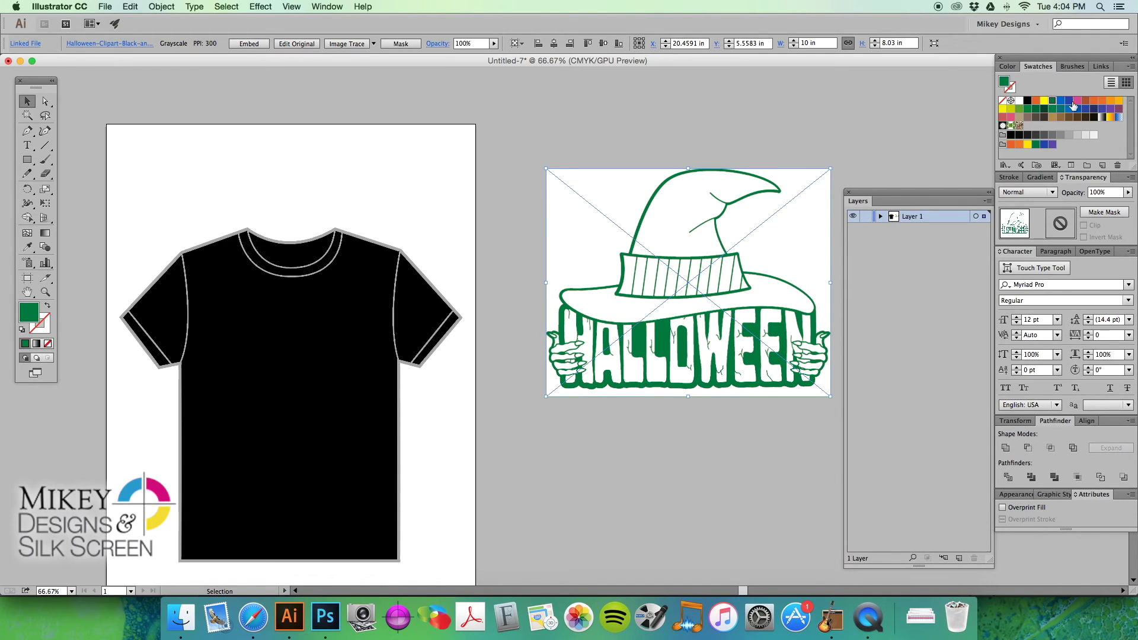
left_click(1102, 102)
left_click(1110, 100)
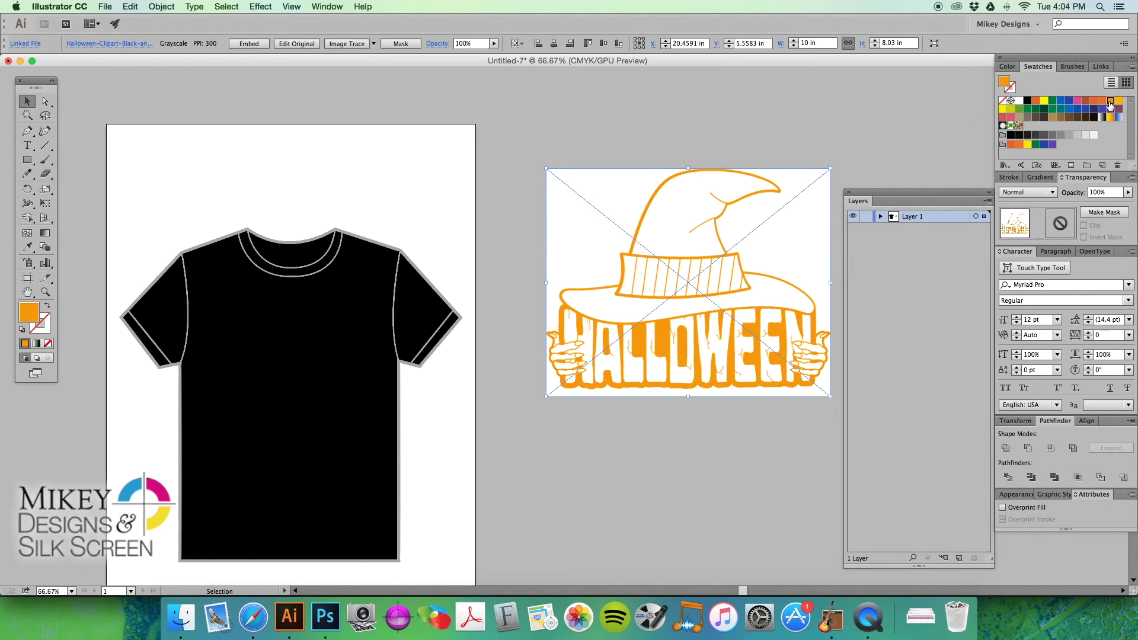
left_click(685, 145)
Step: Preview the orange image on the T-shirt, then move it back off and tint it black
left_click_drag(581, 302, 324, 350)
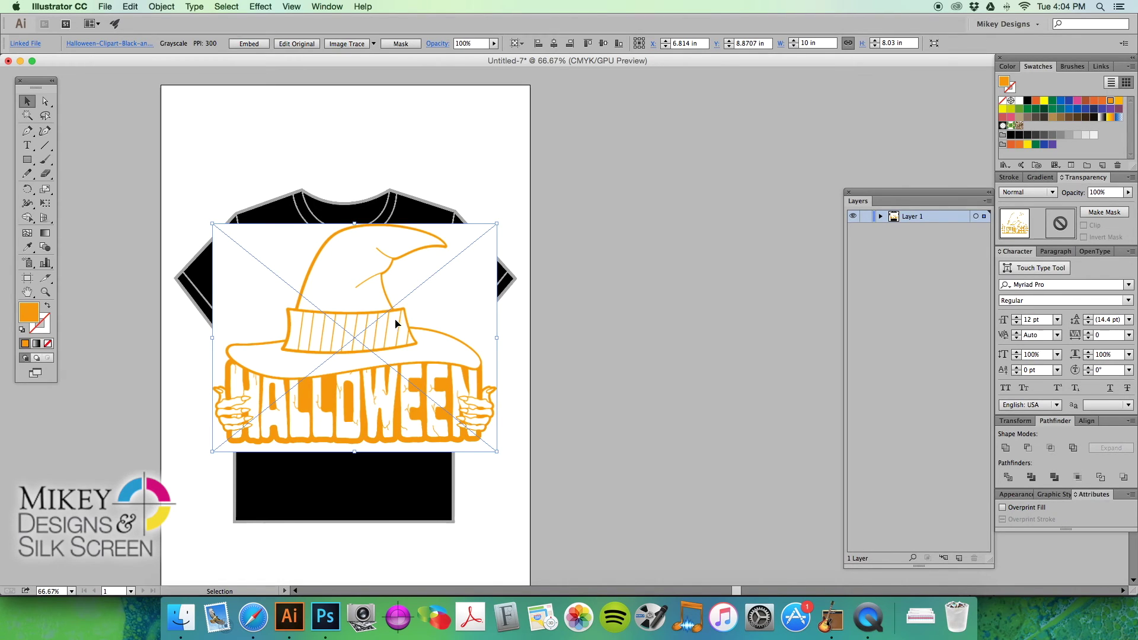
left_click_drag(385, 328, 705, 269)
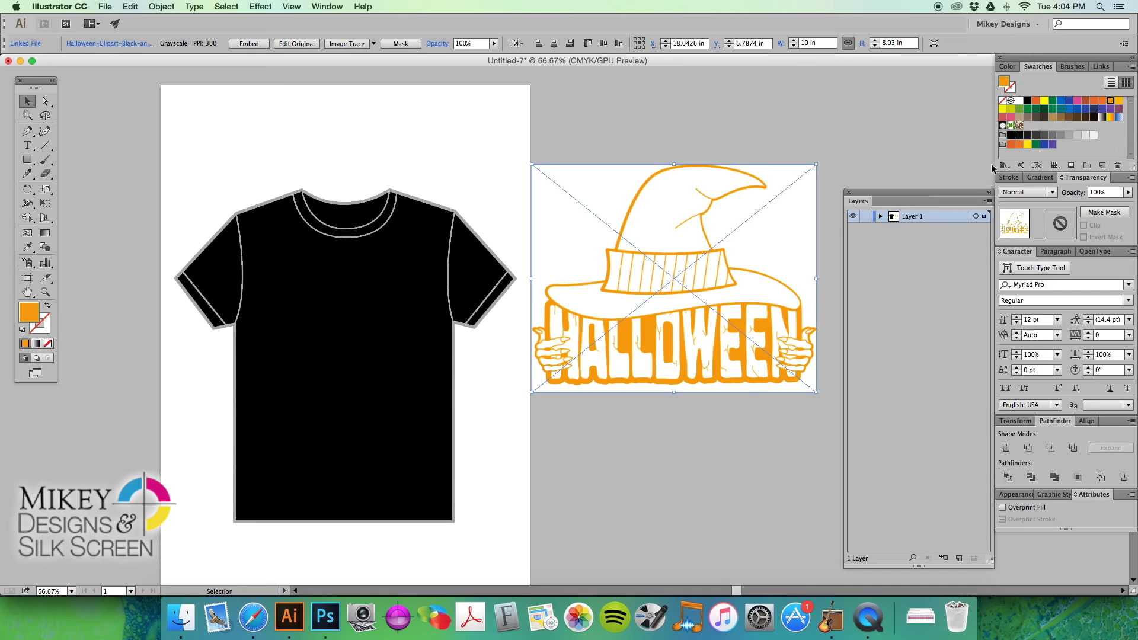
left_click(1027, 101)
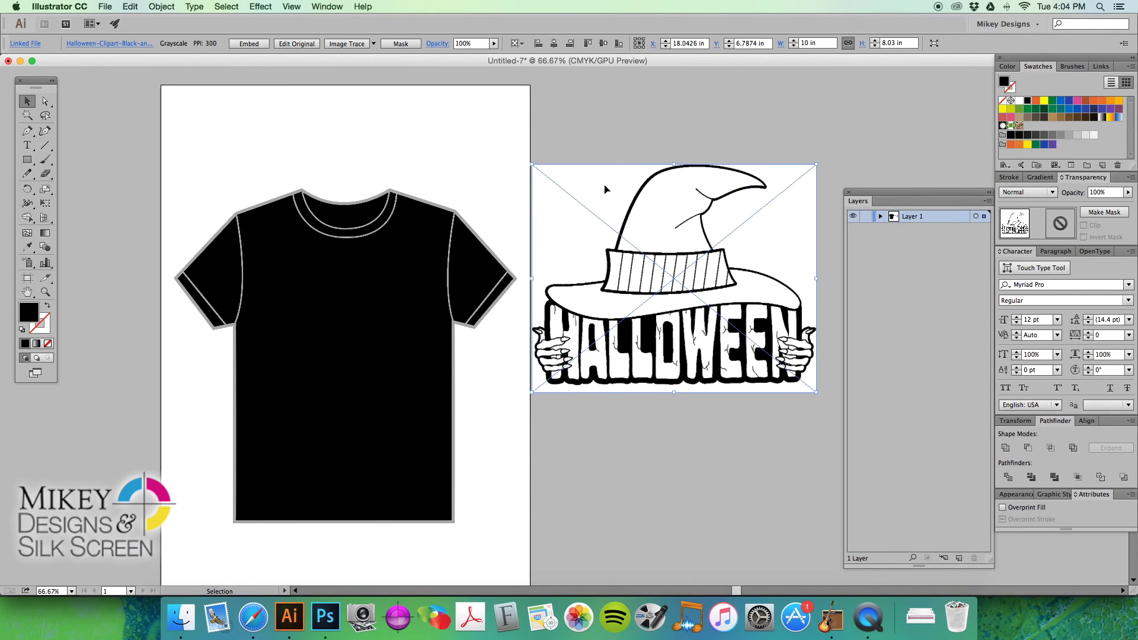
scroll(602, 127, "left", 5)
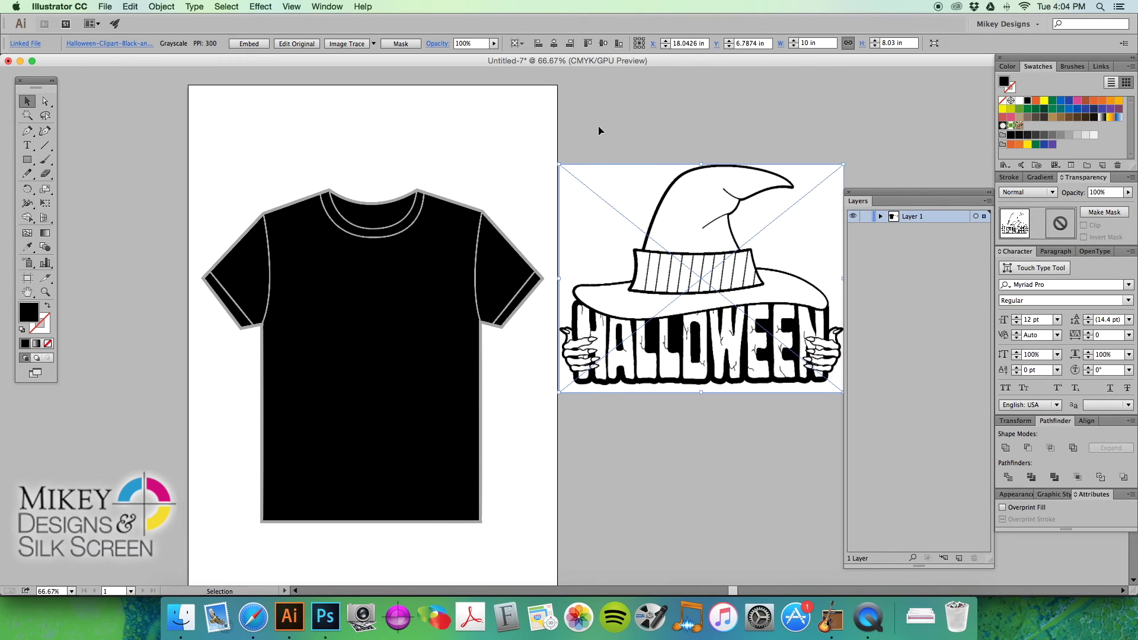
Step: Recentre the view on the black 10 × 8.03 in Halloween image, select it, and start Image Trace
scroll(669, 127, "left", 2)
left_click(726, 117)
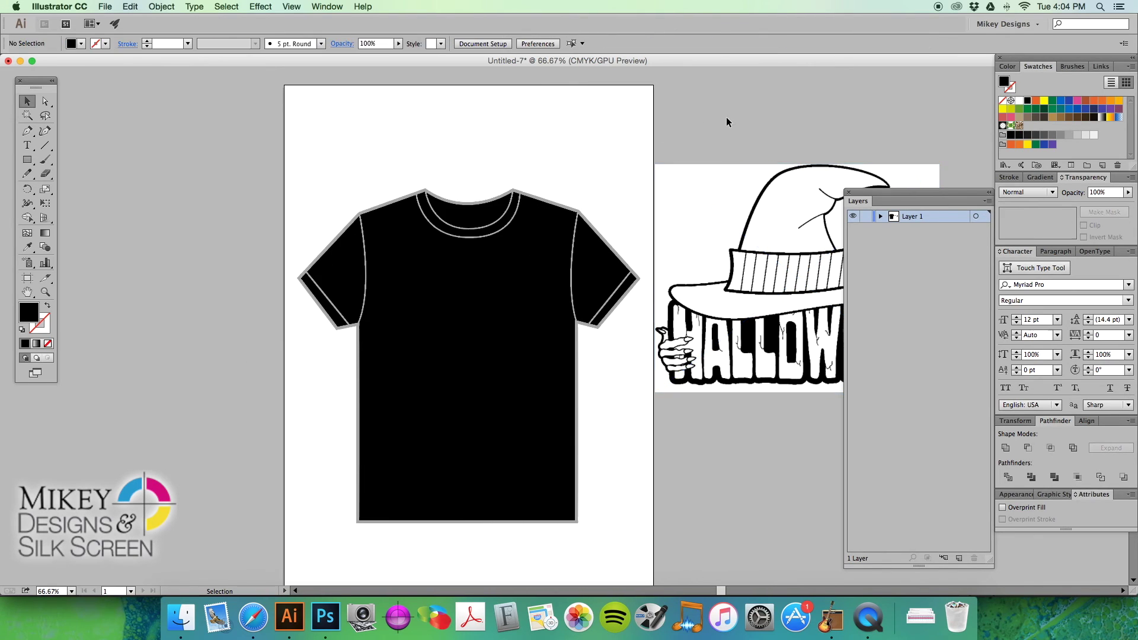
scroll(660, 246, "right", 5)
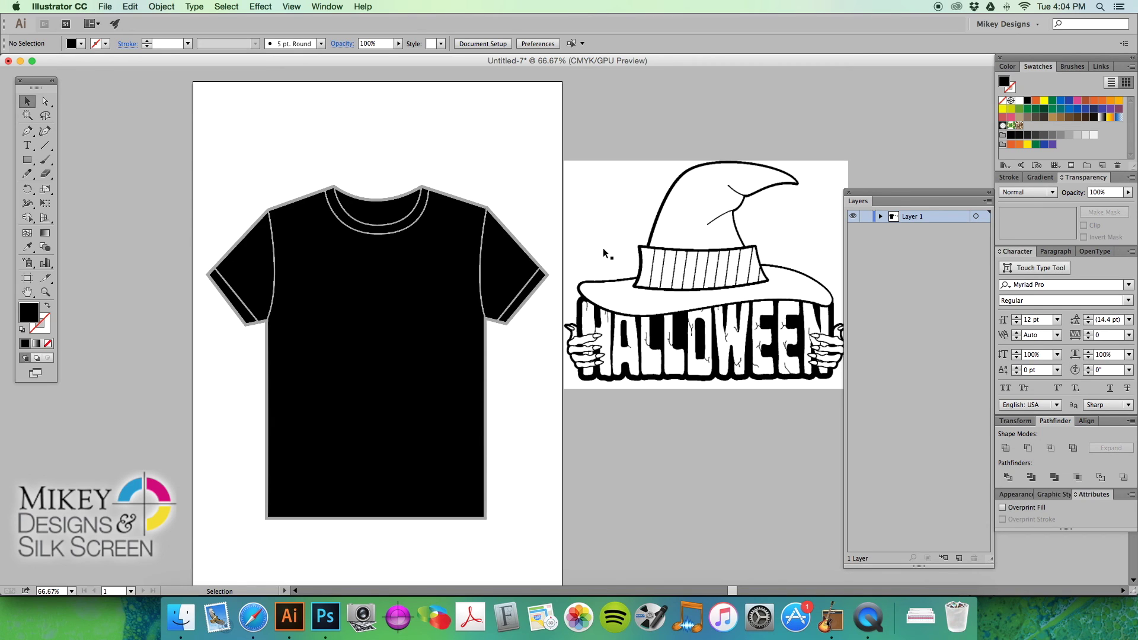
left_click_drag(603, 247, 564, 248)
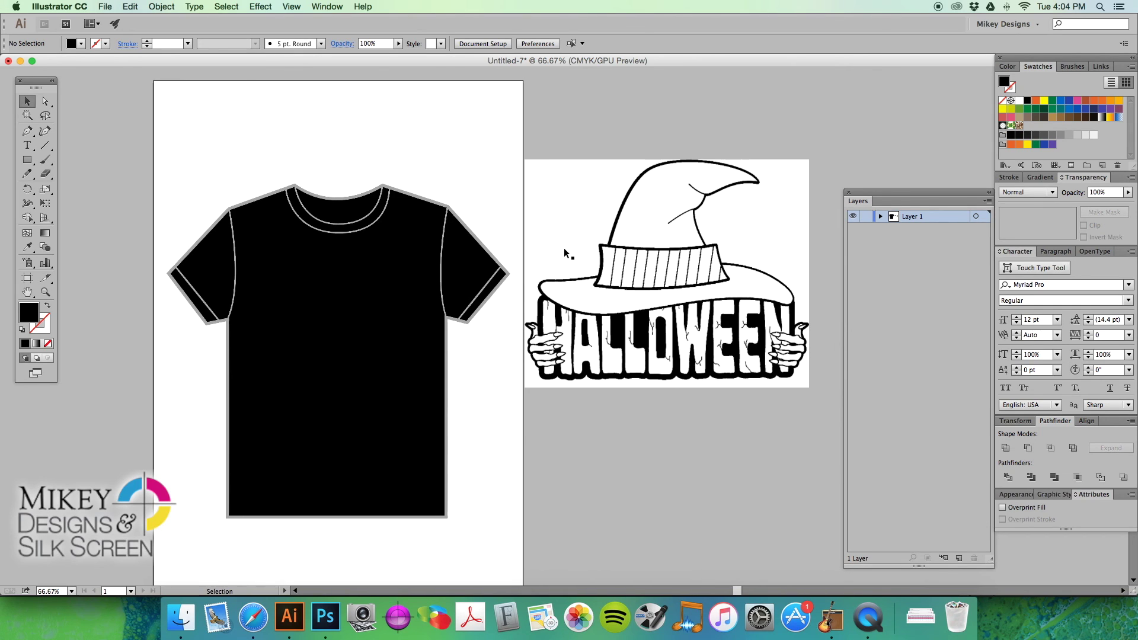
scroll(539, 241, "down", 1)
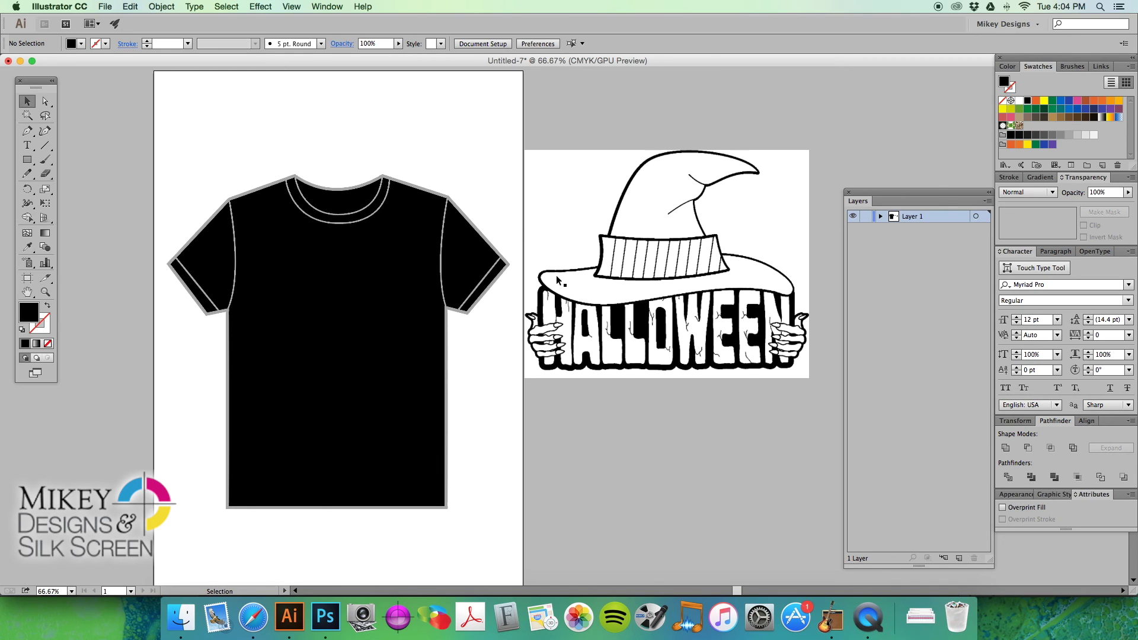
scroll(556, 275, "up", 4)
scroll(555, 275, "left", 4)
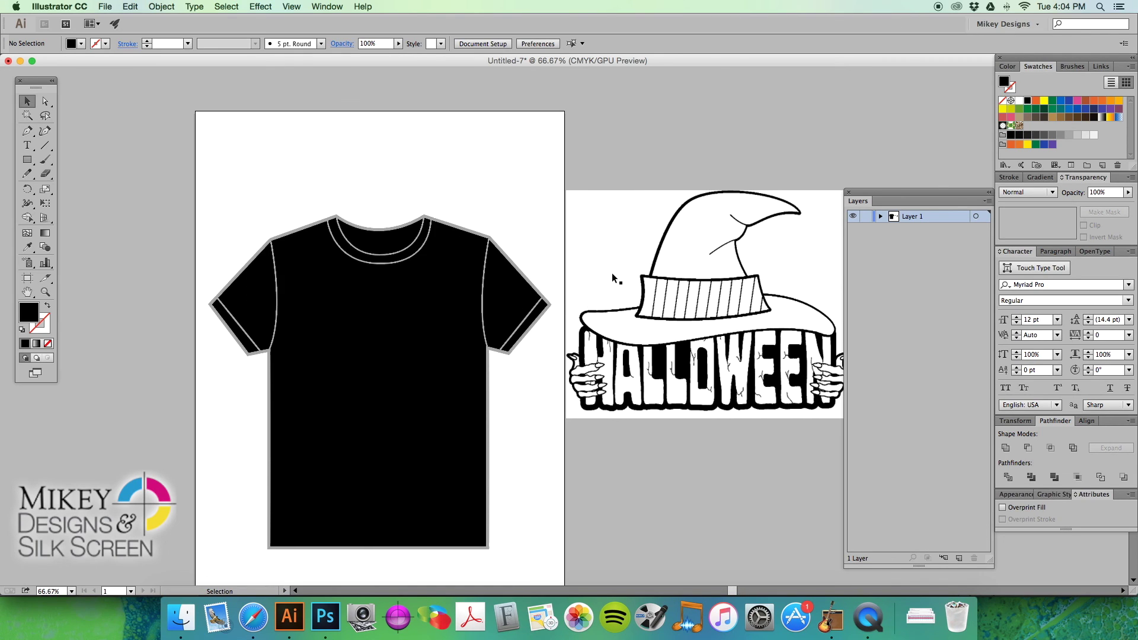
scroll(616, 269, "down", 2)
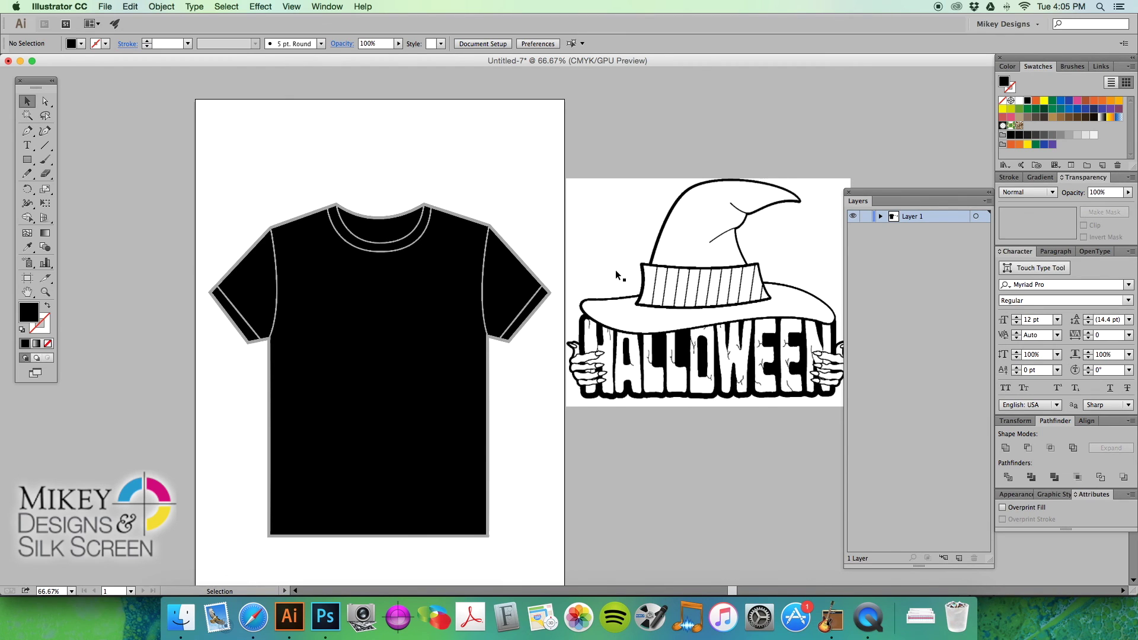
scroll(598, 266, "right", 3)
left_click(497, 253)
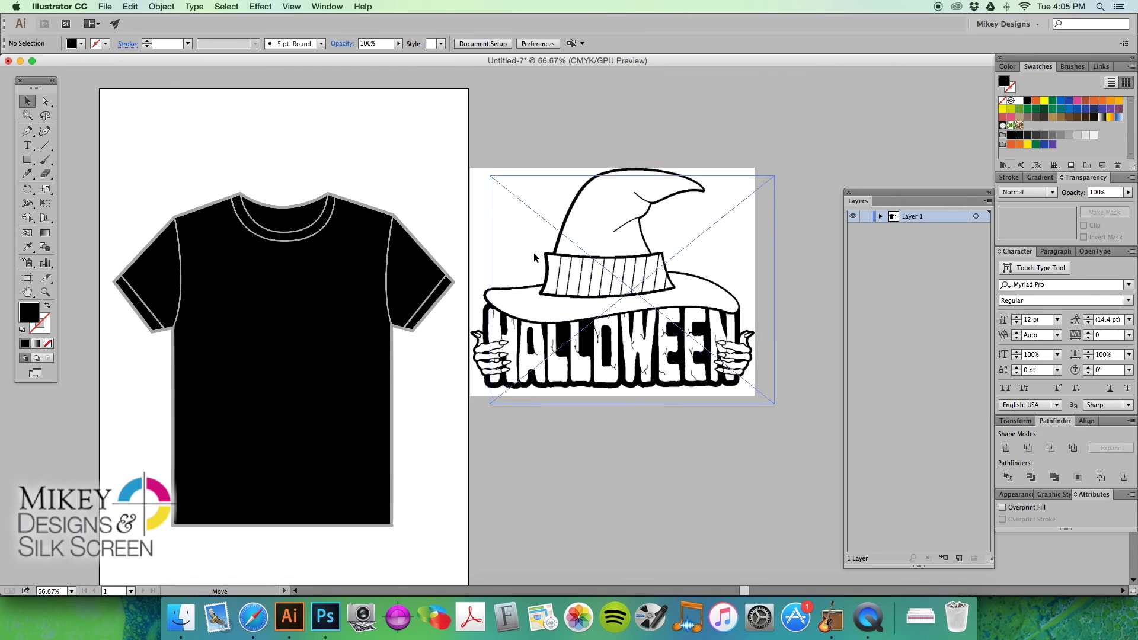
left_click(343, 44)
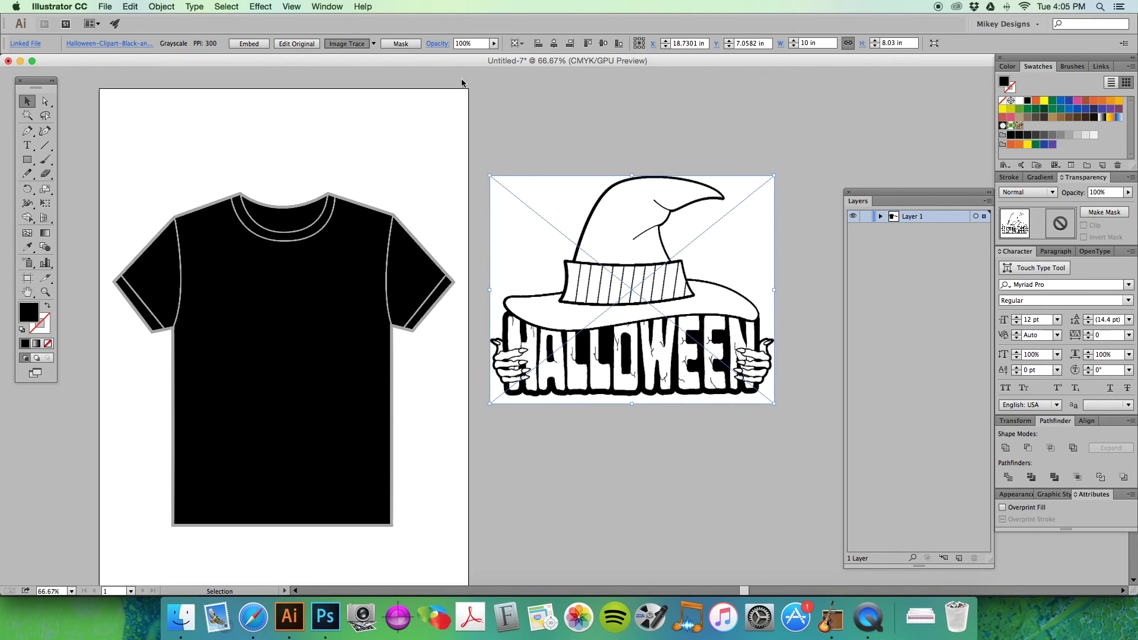